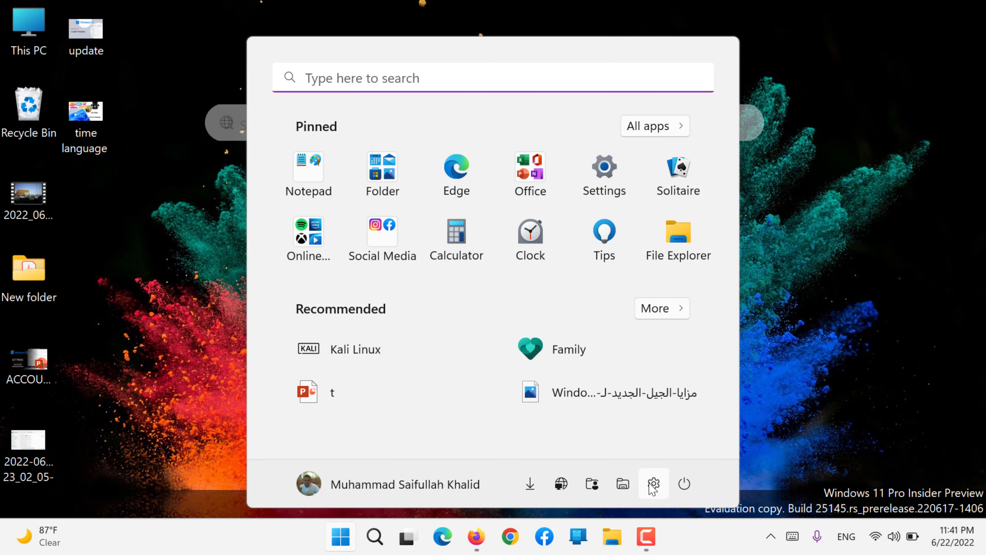
# Step: Open the Accounts page in the Windows settings and run a system search for "account"
pyautogui.click(654, 483)
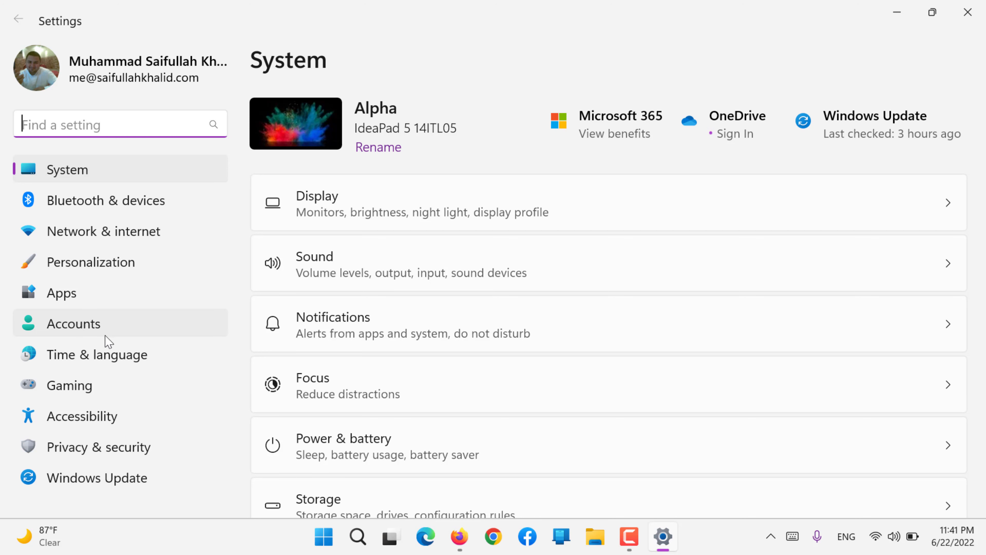
pyautogui.click(83, 330)
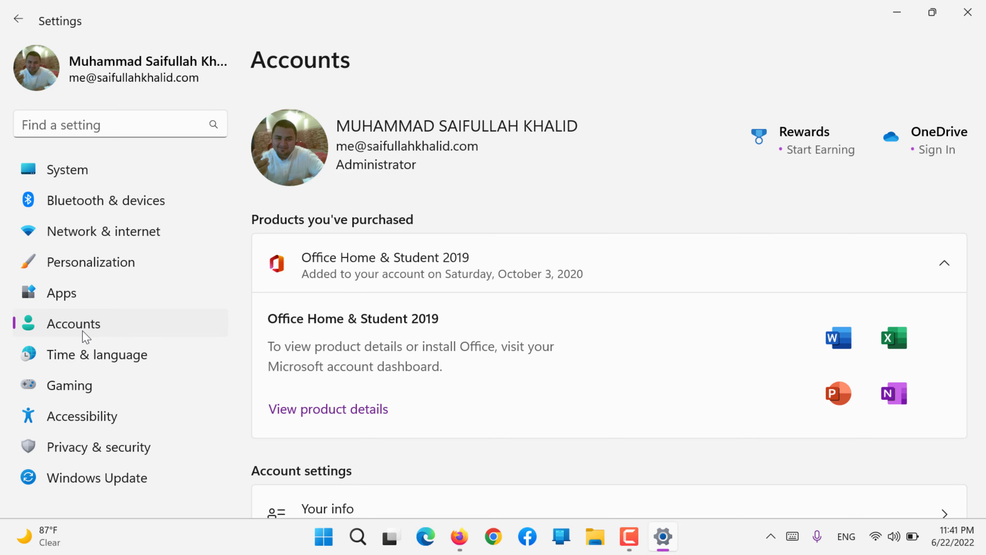
pyautogui.press('super')
pyautogui.write('account')
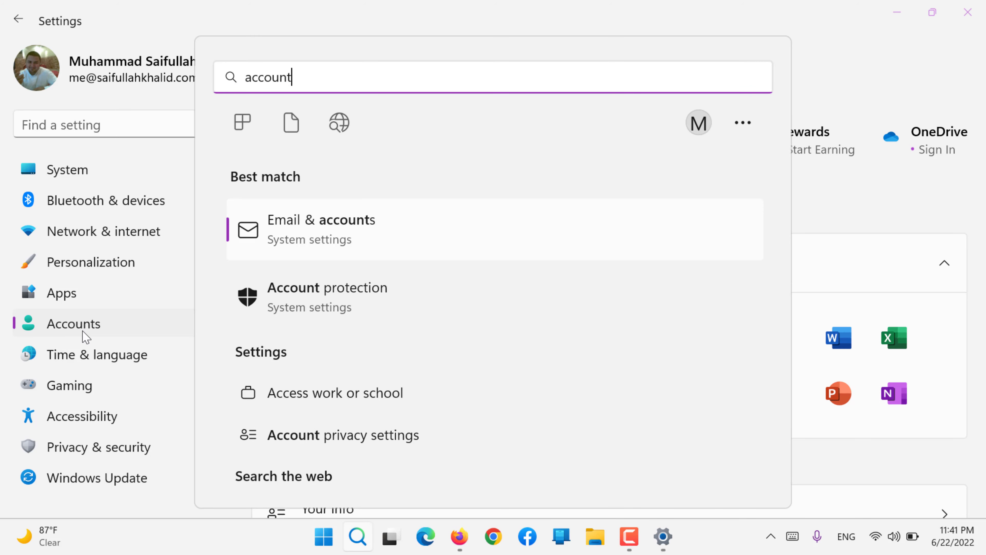
pyautogui.click(23, 93)
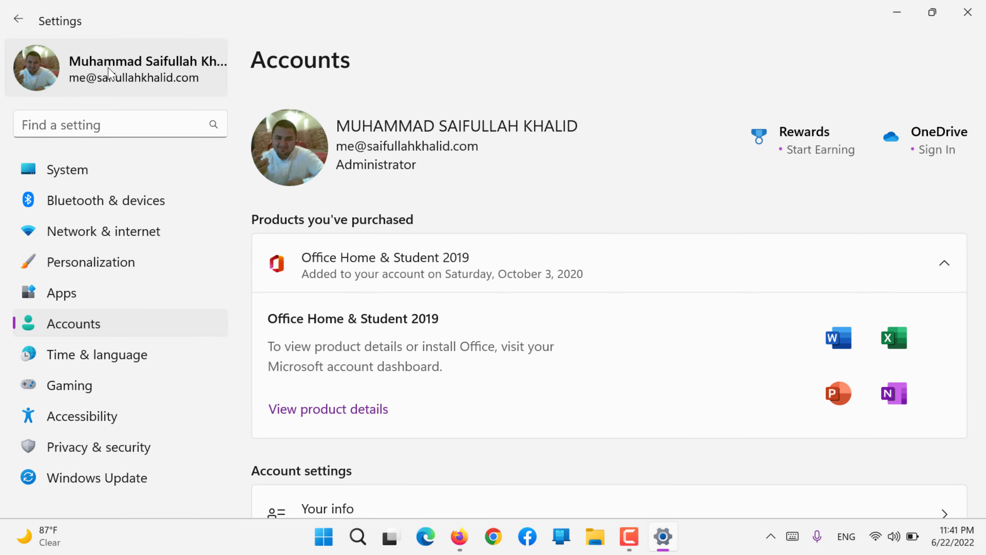
pyautogui.click(112, 72)
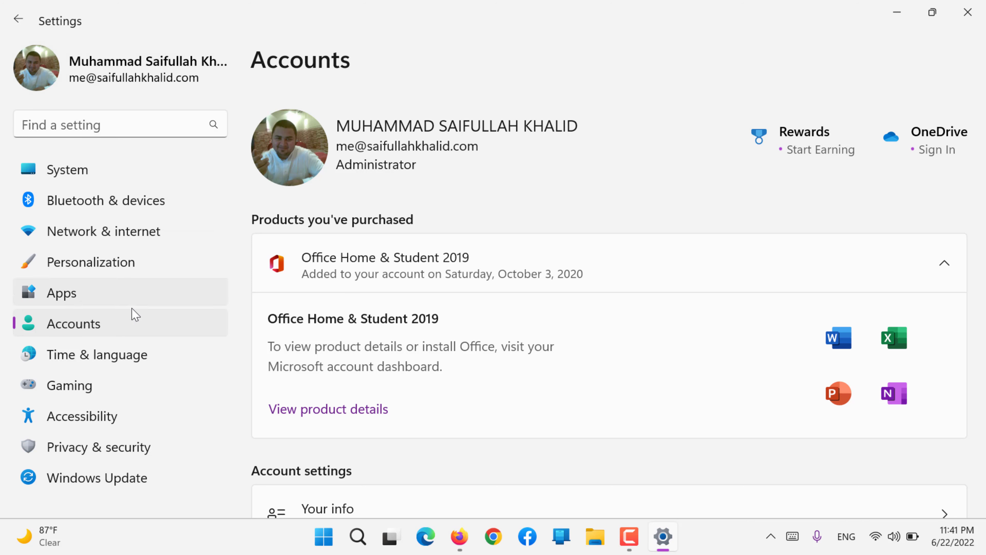
# Step: Open the Date & time page of the Time & language settings
pyautogui.click(116, 366)
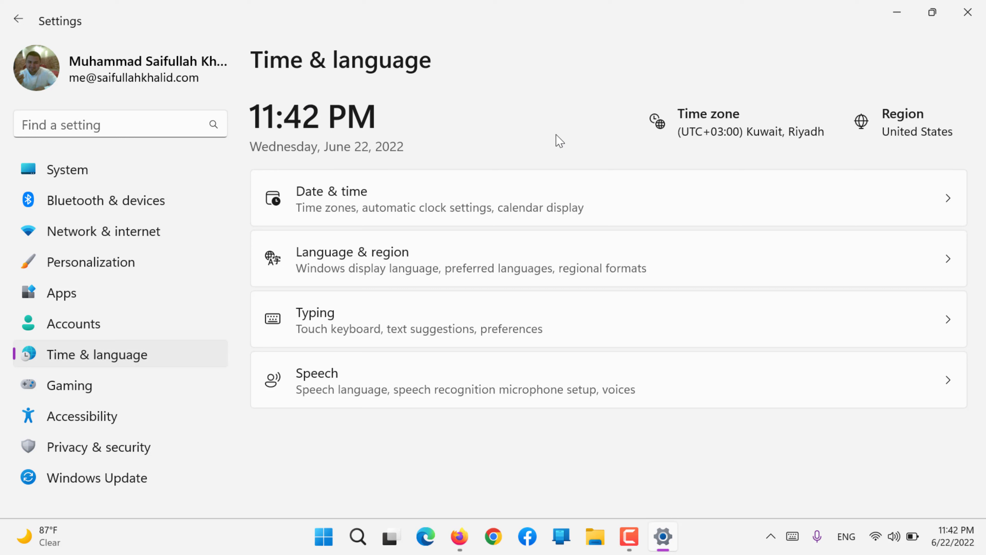
pyautogui.click(702, 128)
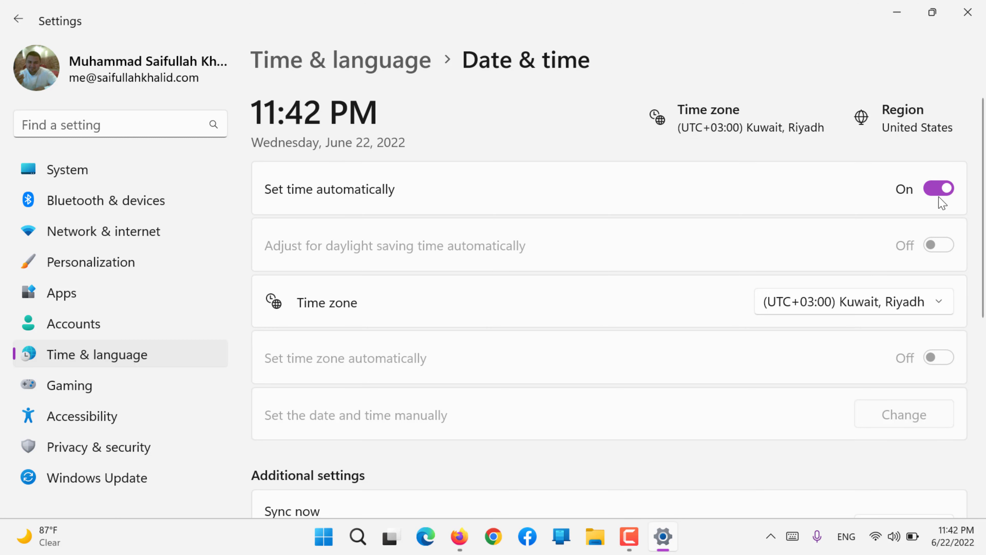
# Step: Disable automatic time setting and open the manual date and time change dialog, cancelling it without changes
pyautogui.click(948, 189)
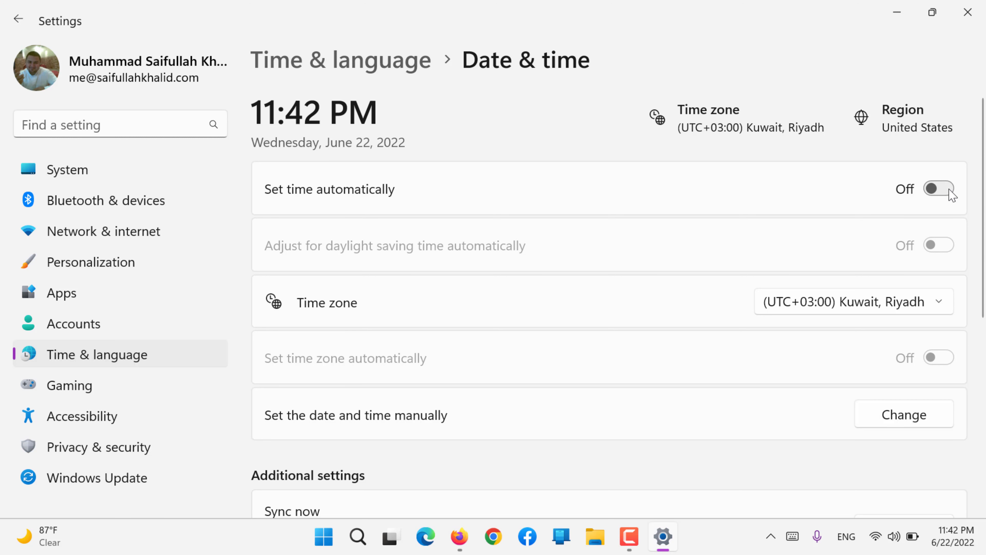
pyautogui.click(891, 415)
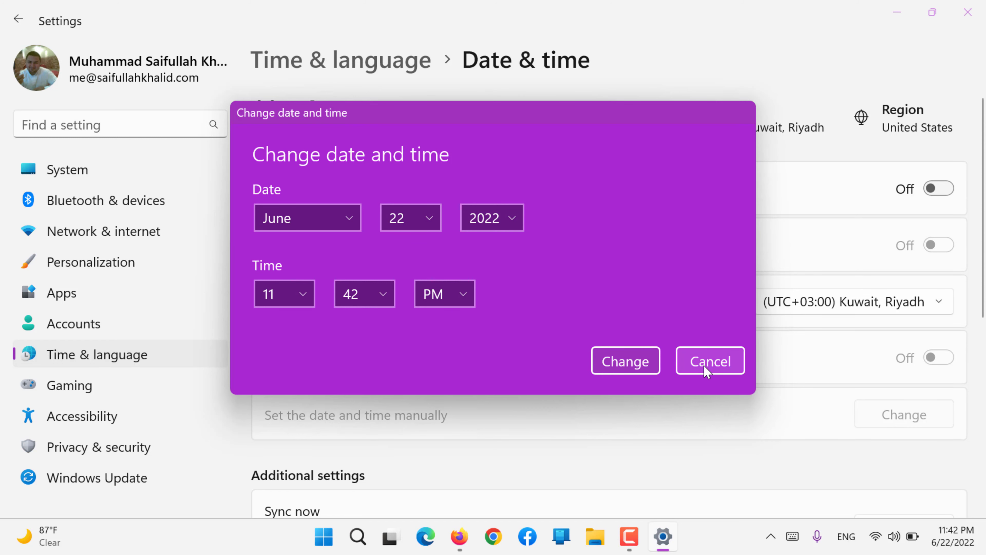
pyautogui.click(704, 366)
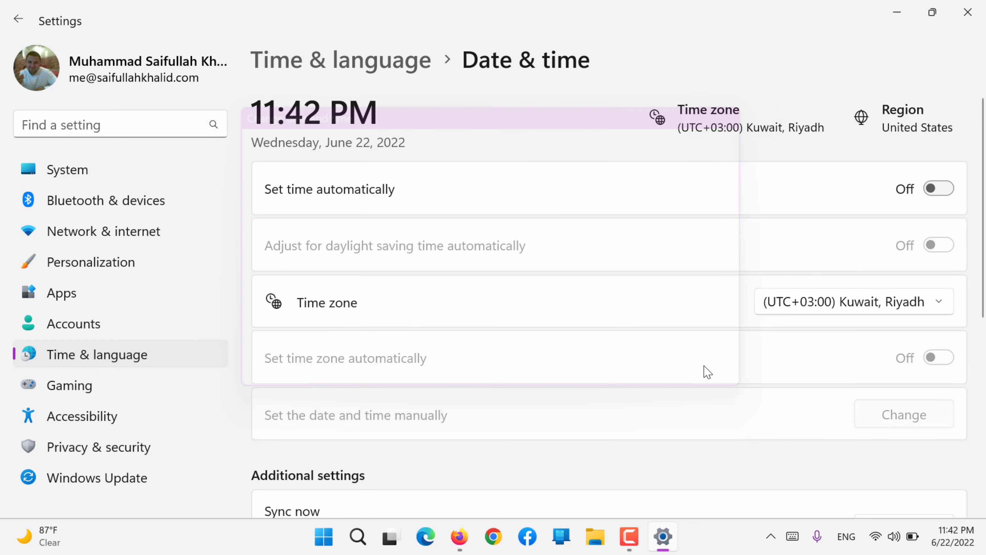
# Step: Change the time zone to (UTC+02:00) Tripoli and set it back to (UTC+03:00) Kuwait, Riyadh
pyautogui.click(856, 306)
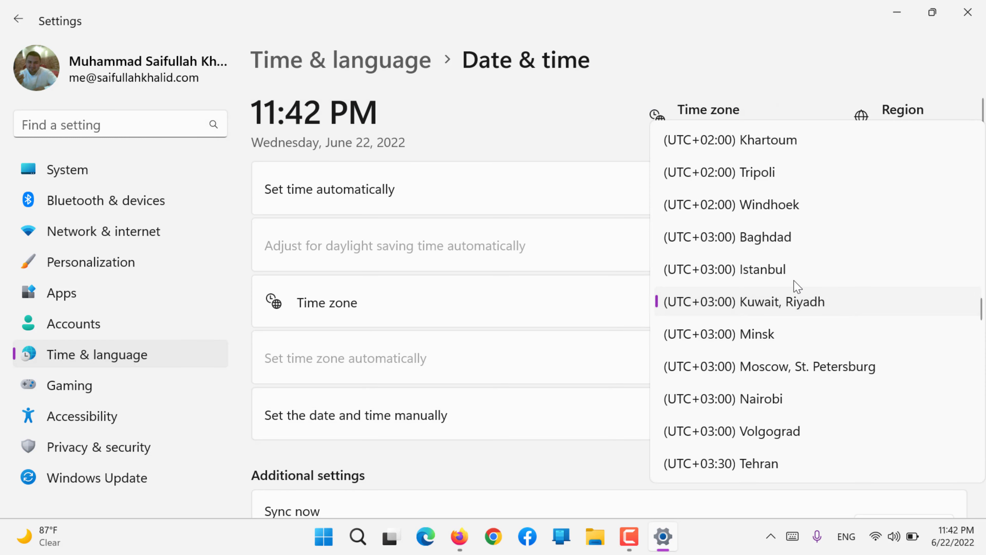
pyautogui.click(744, 176)
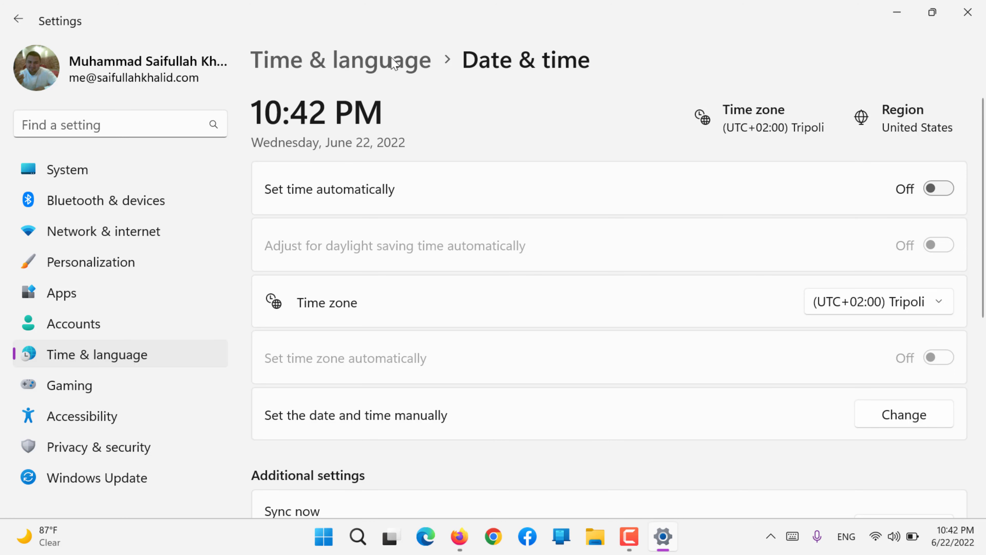
pyautogui.click(838, 296)
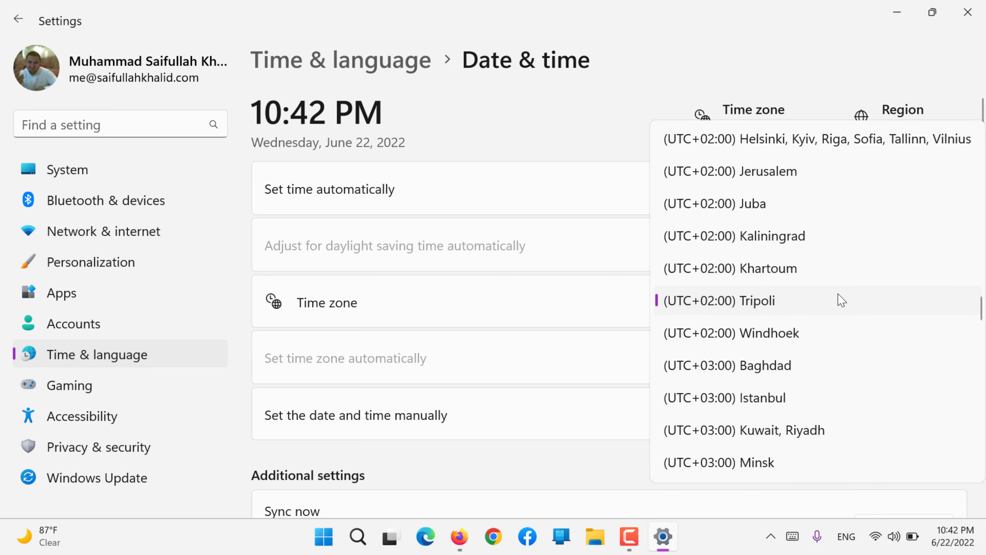
pyautogui.scroll(-1, 839, 299)
pyautogui.click(770, 427)
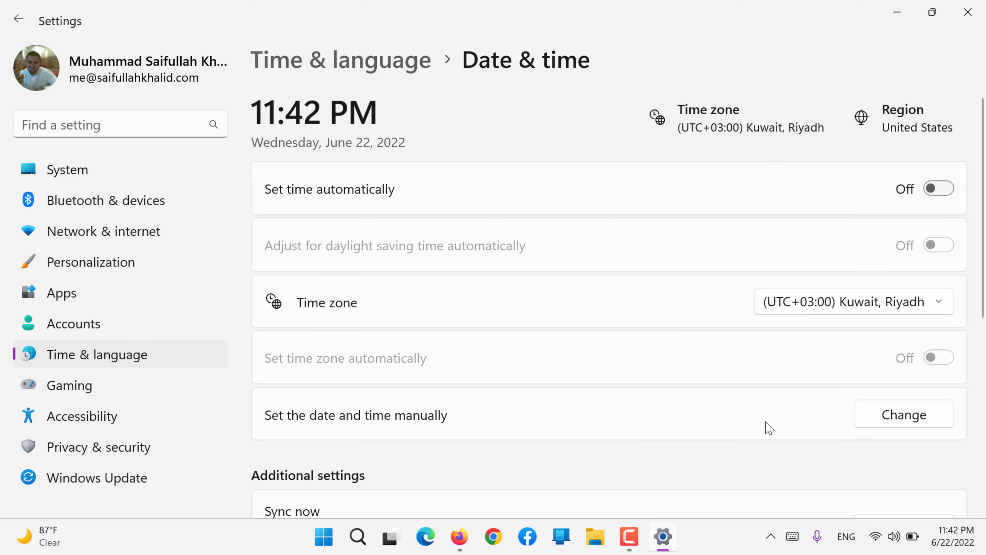
# Step: Re-enable automatic time setting and synchronize the clock with the time server
pyautogui.click(947, 189)
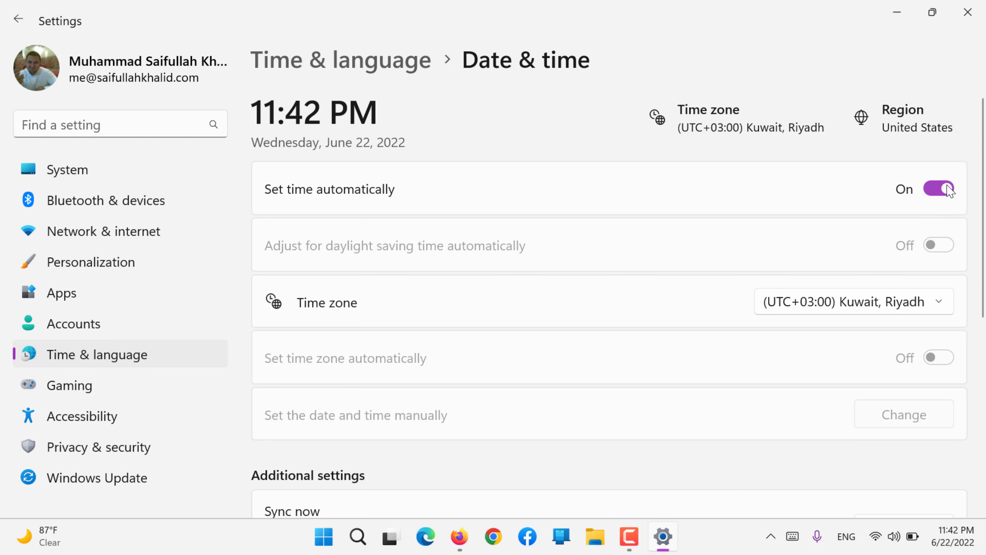
pyautogui.scroll(-1, 948, 186)
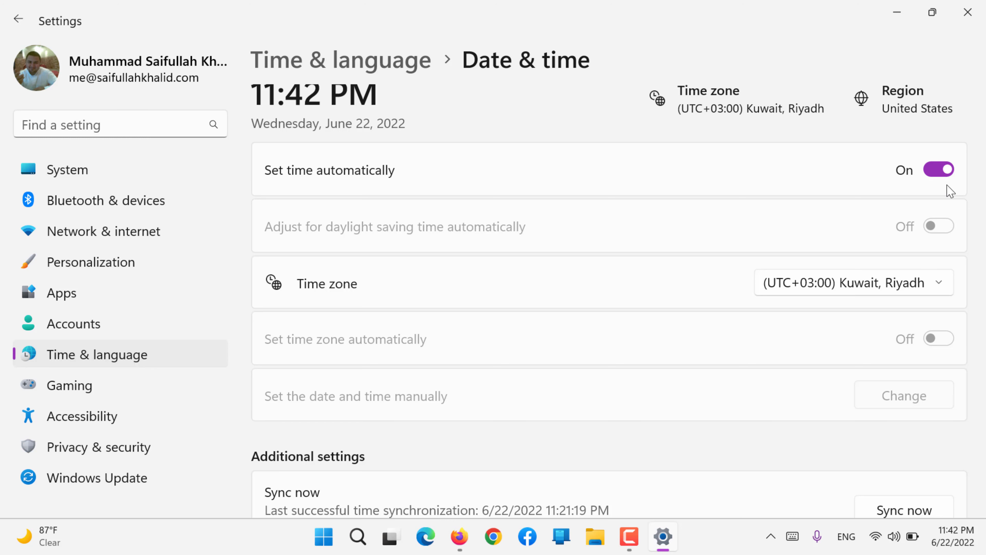
pyautogui.scroll(-5, 951, 191)
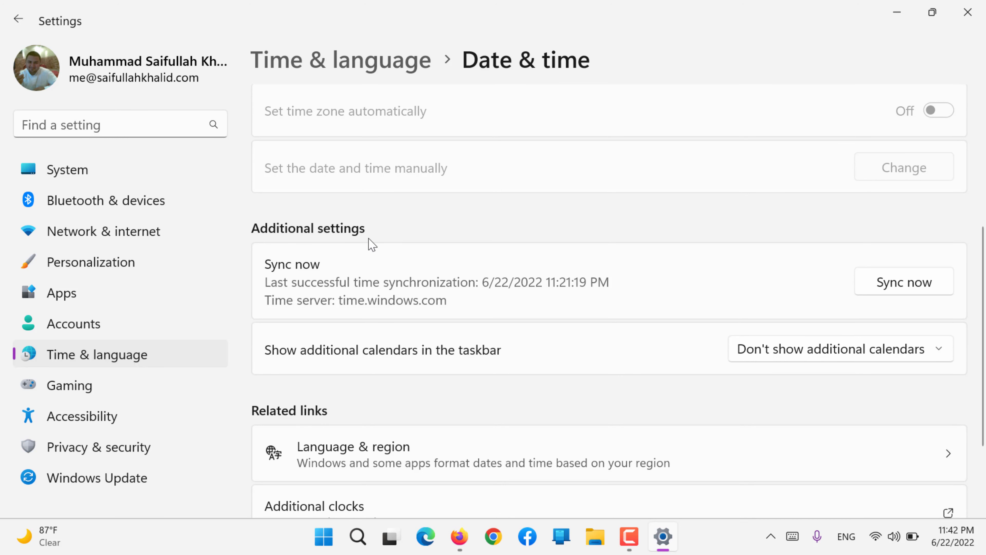
pyautogui.click(905, 291)
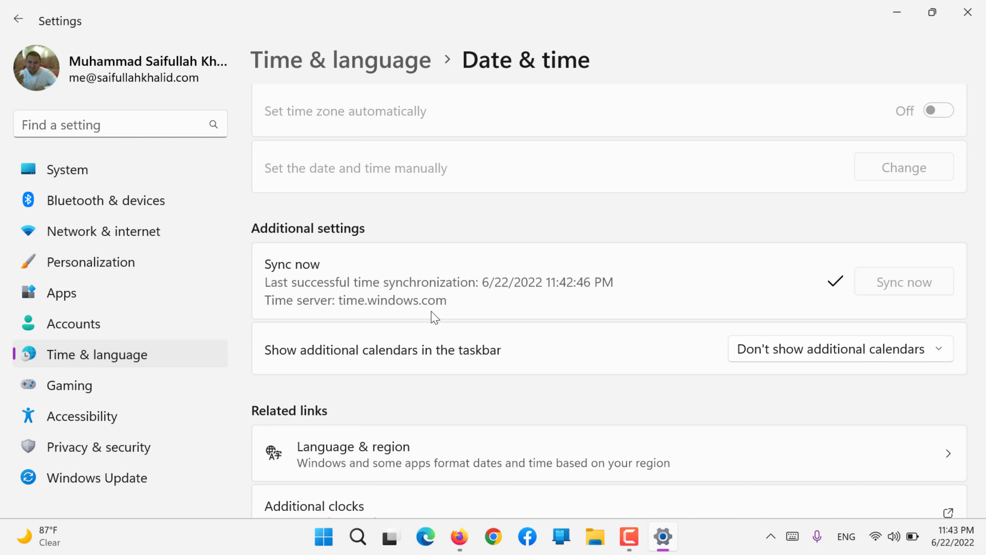
# Step: Show the Traditional Chinese (Lunar) calendar as the additional taskbar calendar and check it in the calendar flyout
pyautogui.scroll(5, 434, 317)
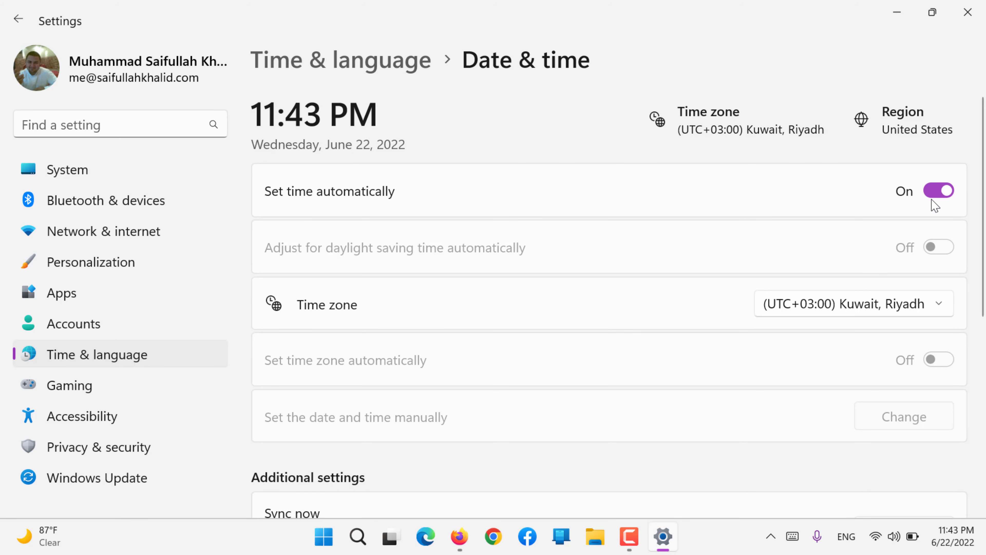
pyautogui.scroll(-5, 847, 275)
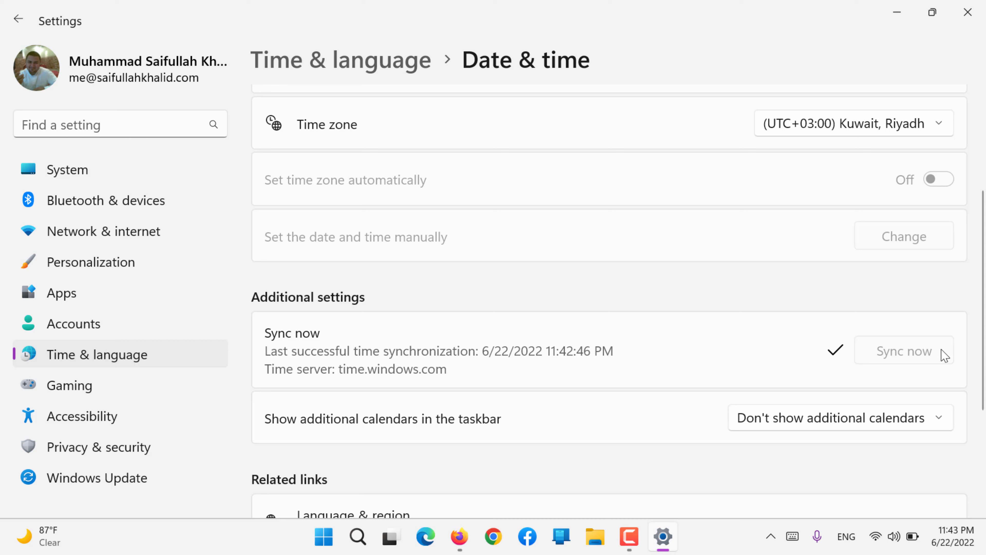
pyautogui.scroll(-5, 944, 355)
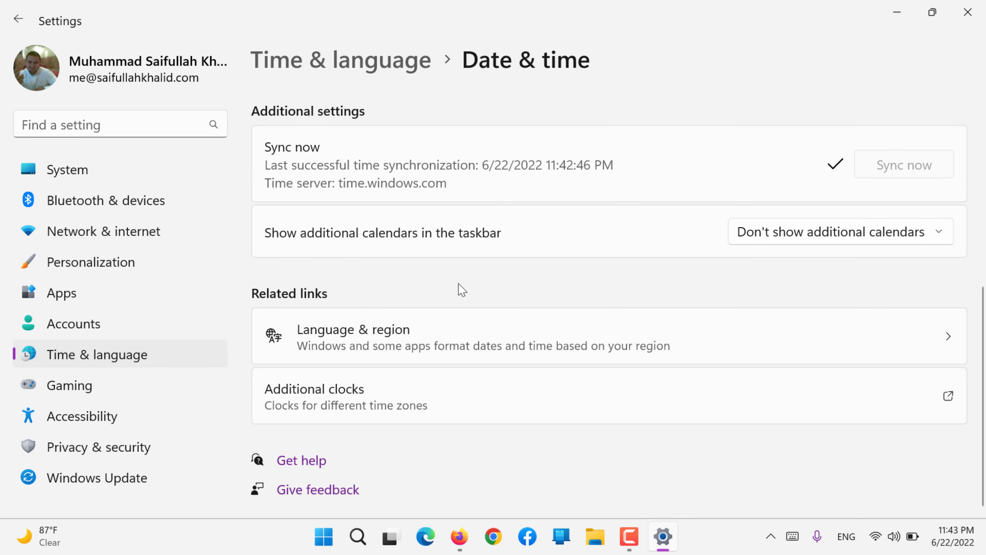
pyautogui.click(820, 234)
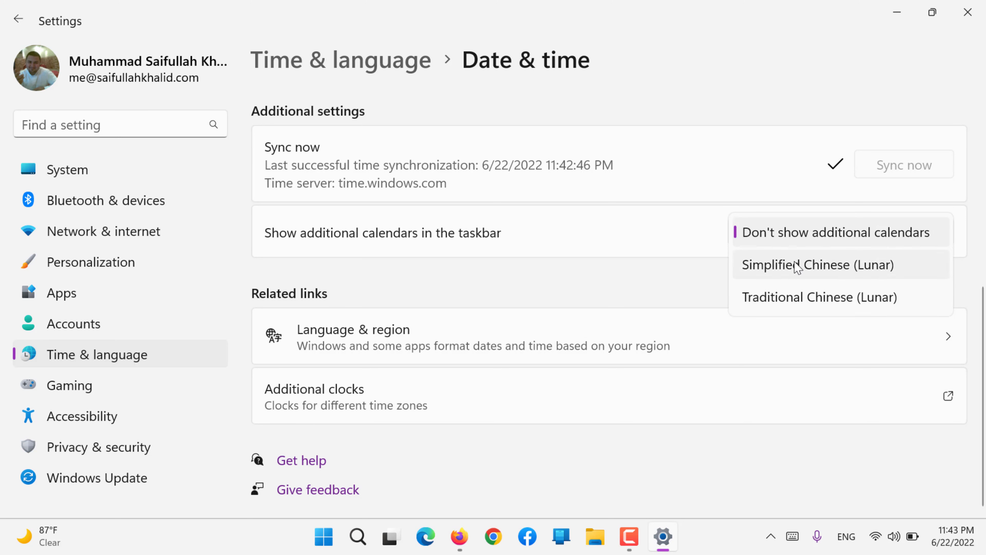
pyautogui.click(789, 300)
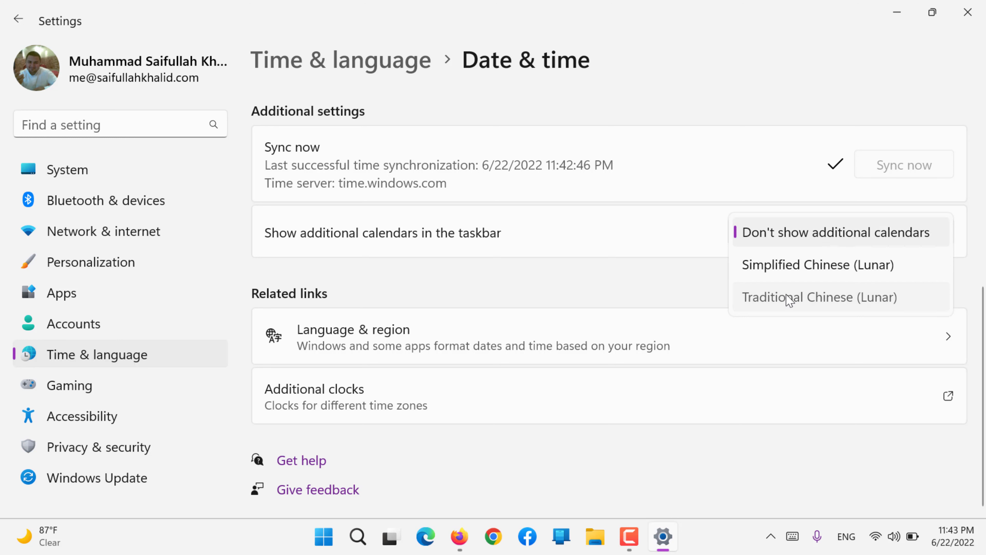
pyautogui.click(850, 233)
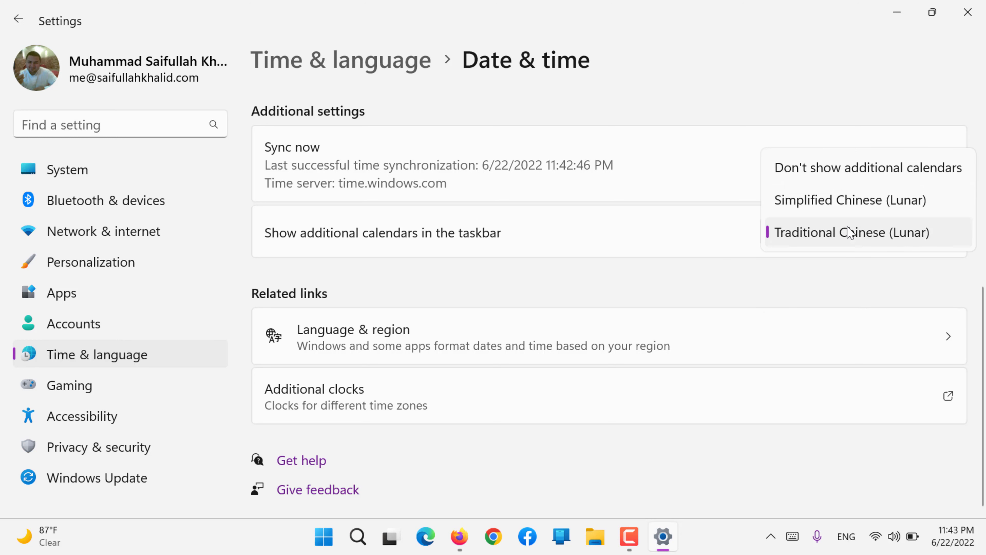
pyautogui.click(850, 233)
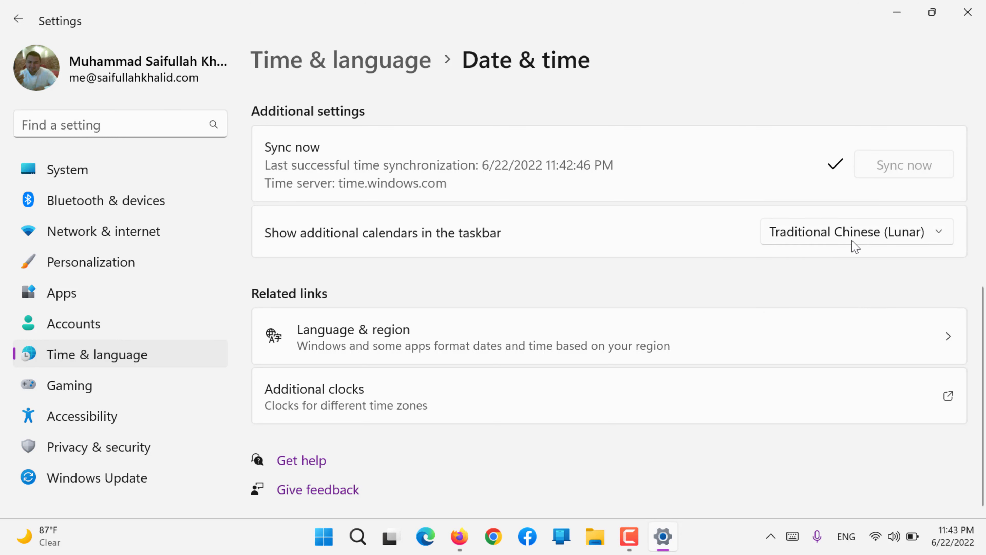
pyautogui.click(943, 532)
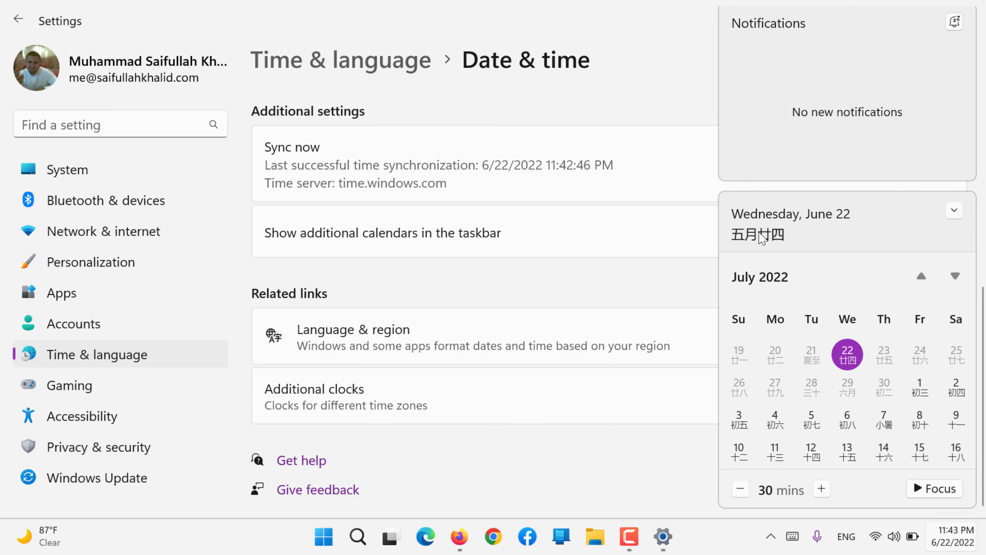
pyautogui.click(663, 273)
# Step: Switch the additional taskbar calendar to Simplified Chinese (Lunar) and view it in the calendar flyout
pyautogui.click(788, 242)
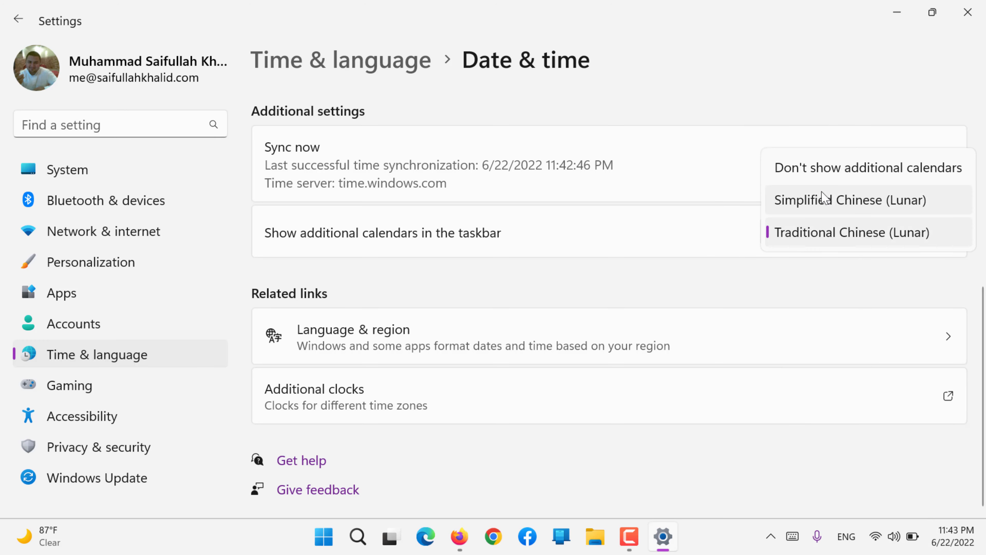
pyautogui.click(823, 199)
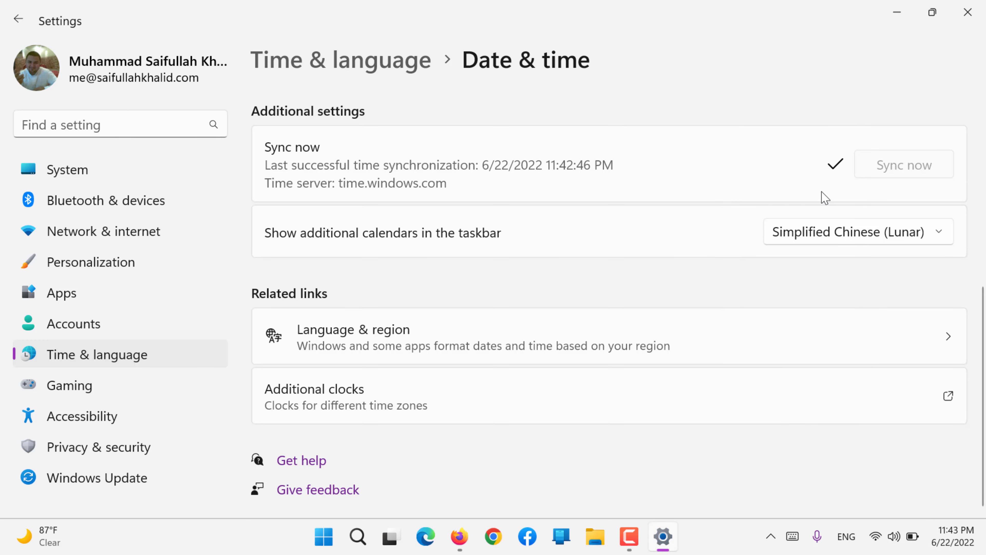
pyautogui.click(942, 543)
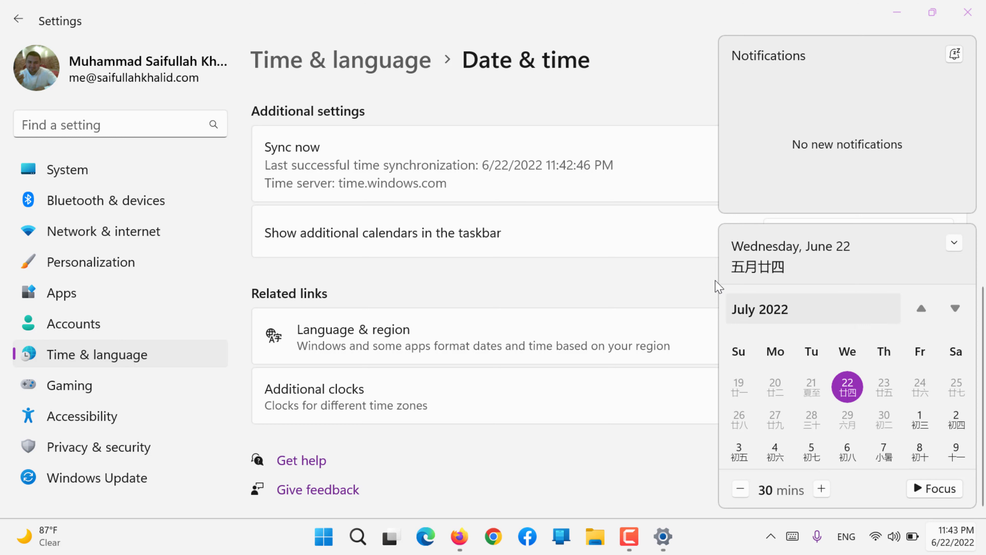
pyautogui.click(645, 307)
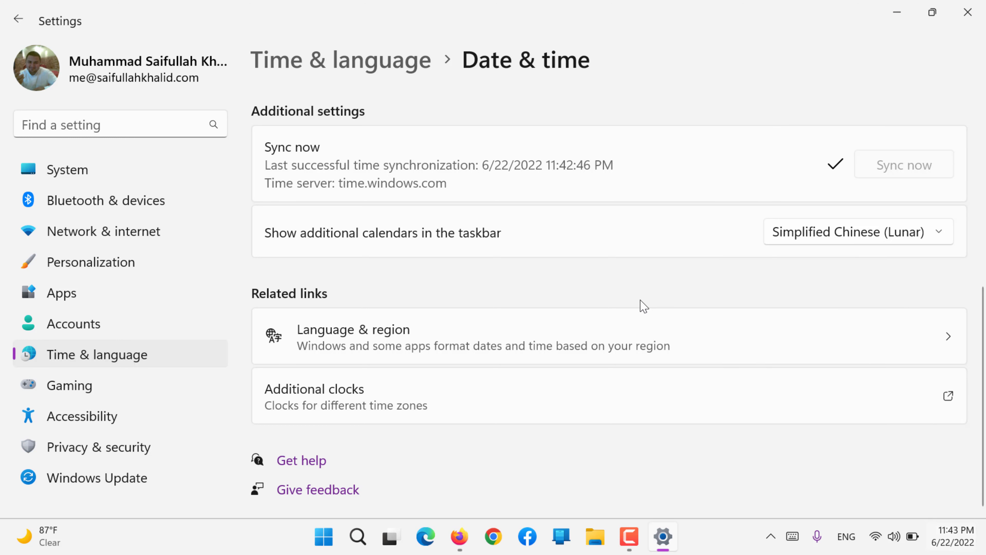
# Step: Set the additional taskbar calendars option to "Don't show additional calendars" and check the calendar flyout
pyautogui.click(850, 238)
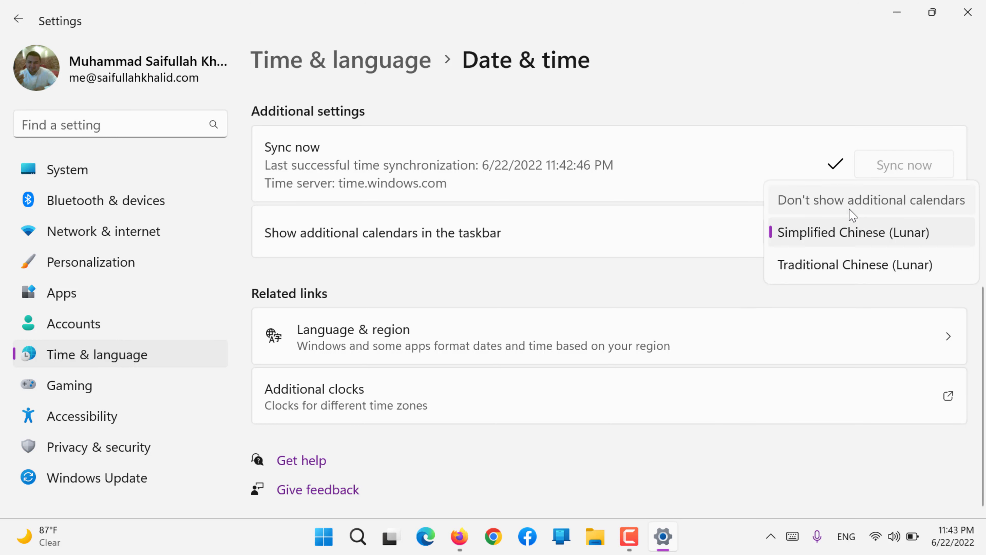
pyautogui.click(850, 207)
pyautogui.click(946, 537)
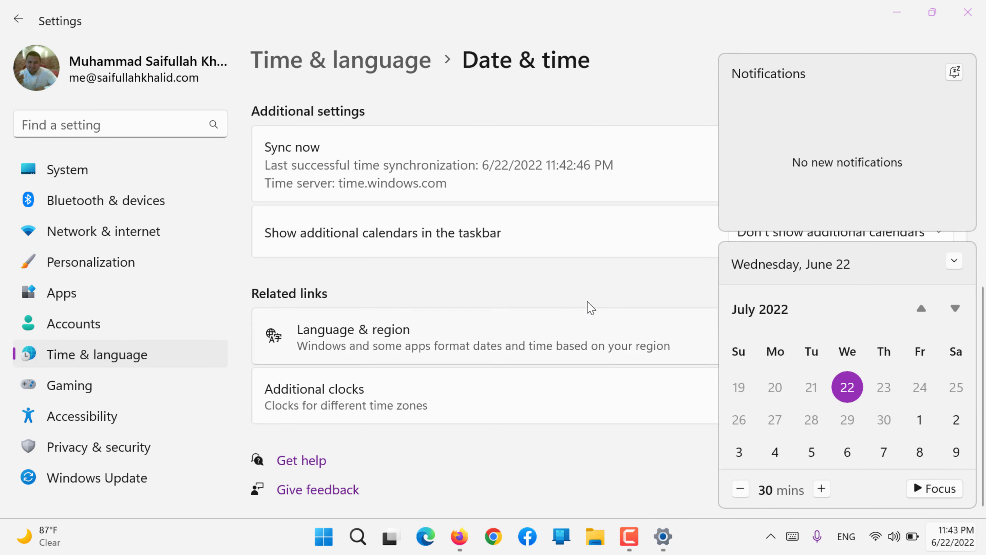
pyautogui.click(553, 301)
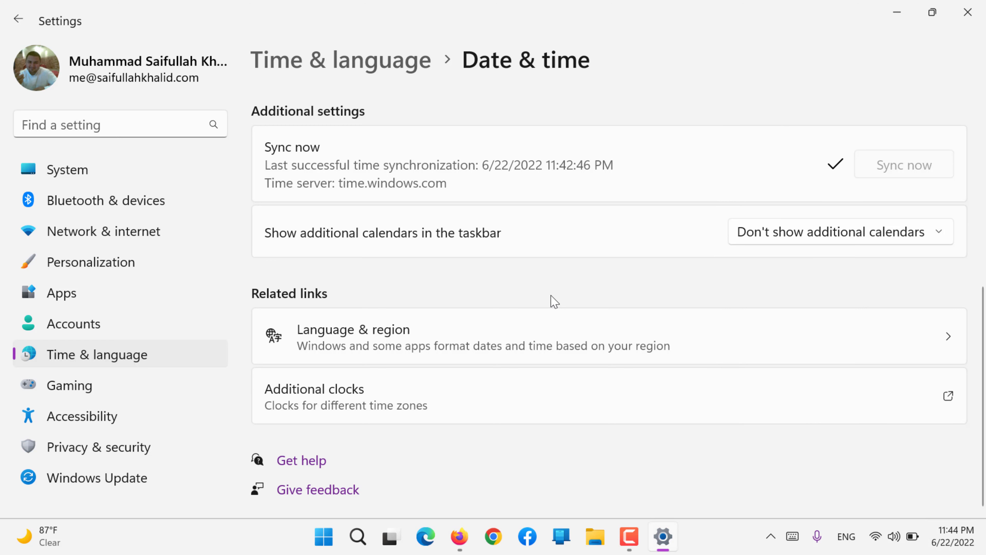
# Step: Open the additional clocks settings, enable the first clock and set its time zone to (UTC+05:00) Islamabad, Karachi
pyautogui.scroll(-2, 551, 295)
pyautogui.click(374, 412)
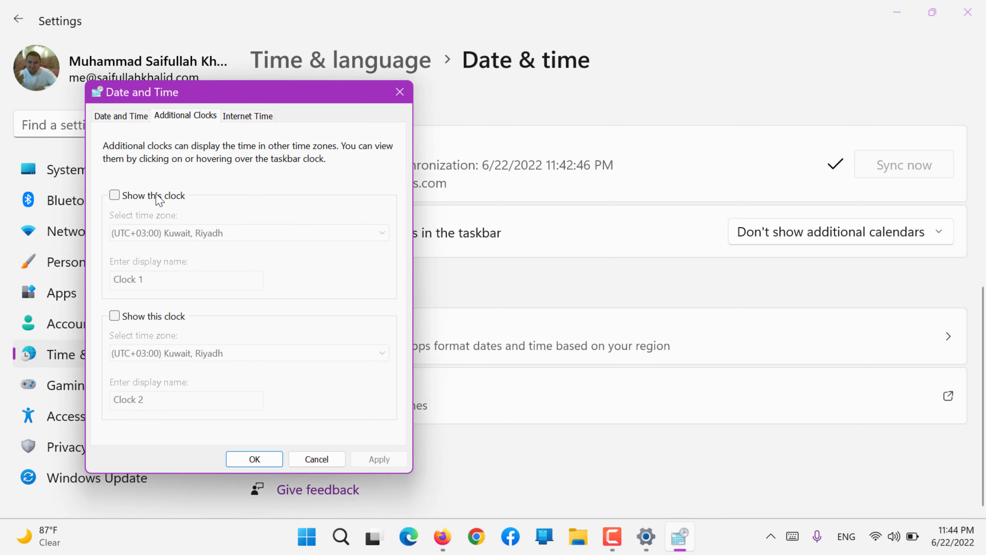
pyautogui.click(157, 201)
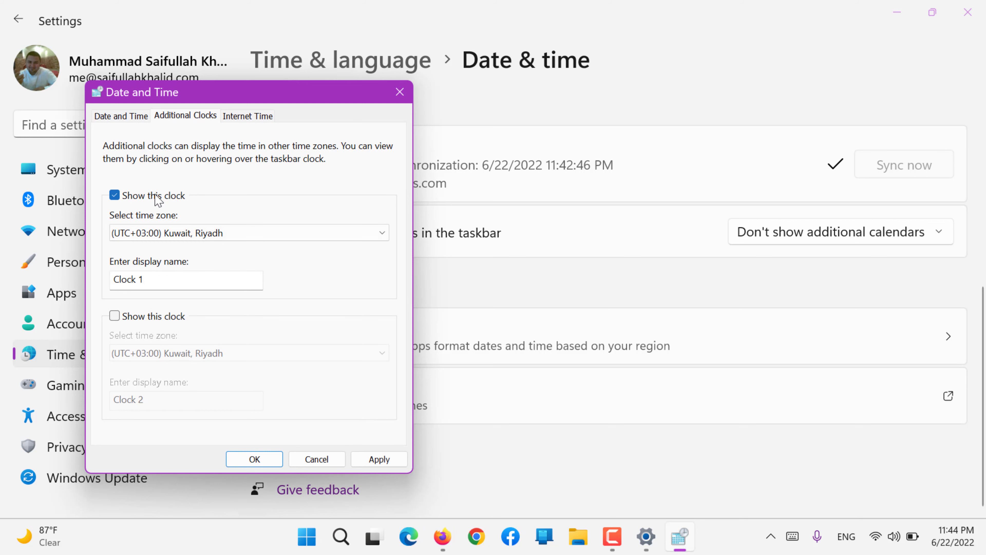
pyautogui.click(175, 233)
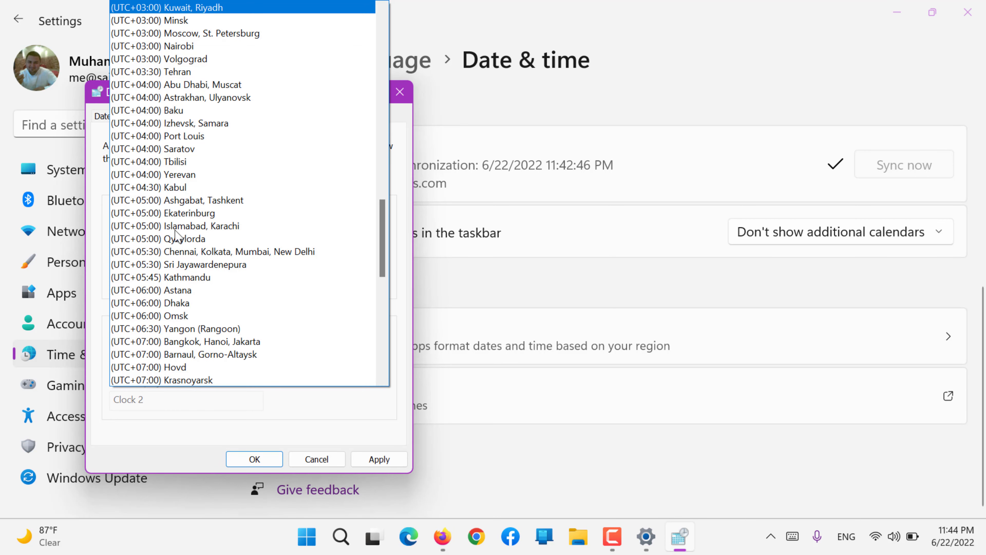
pyautogui.click(323, 266)
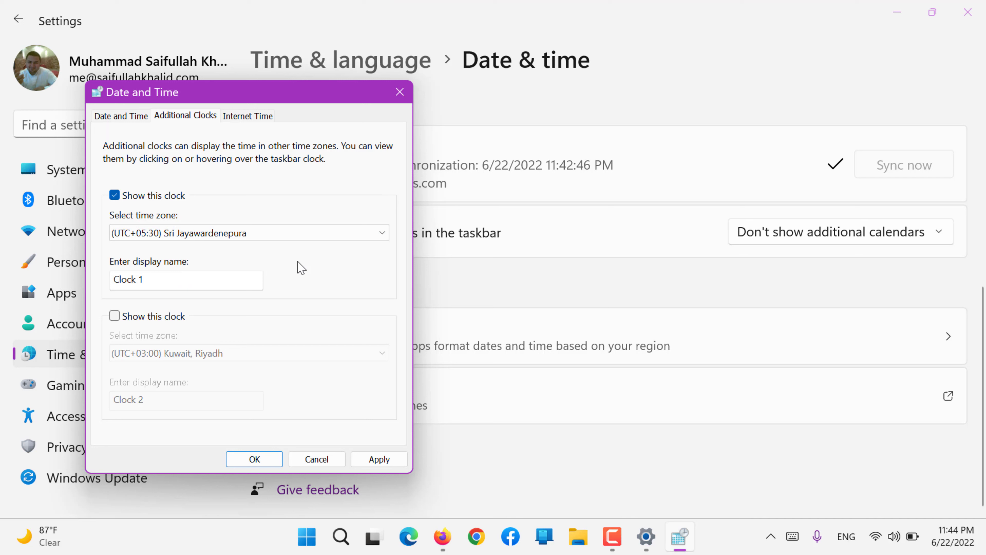
pyautogui.press('Up')
pyautogui.press('Up')
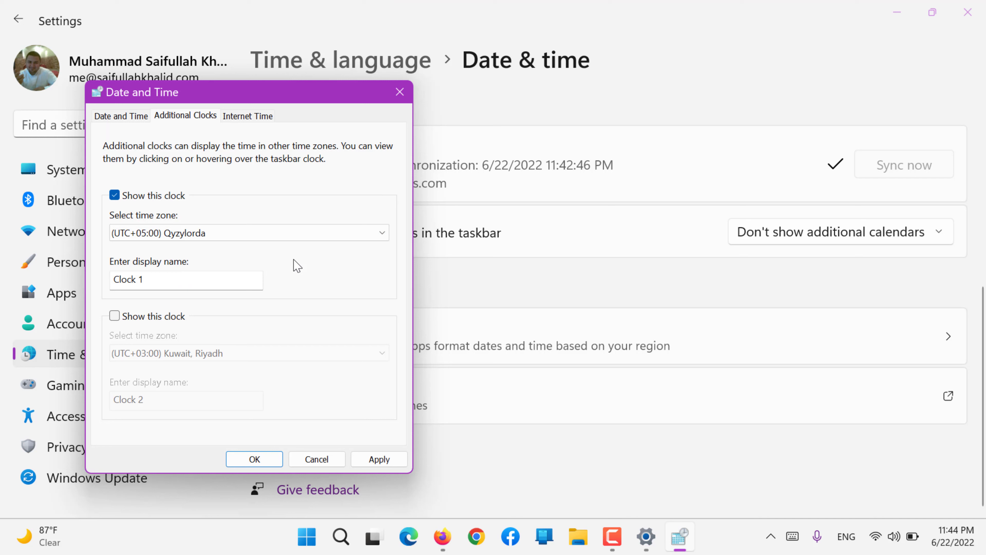
pyautogui.press('Up')
pyautogui.press('Up')
pyautogui.press('Down')
# Step: Set the display name of the first additional clock to PK
pyautogui.click(178, 275)
pyautogui.hotkey('ctrl', 'a')
pyautogui.write('PK')
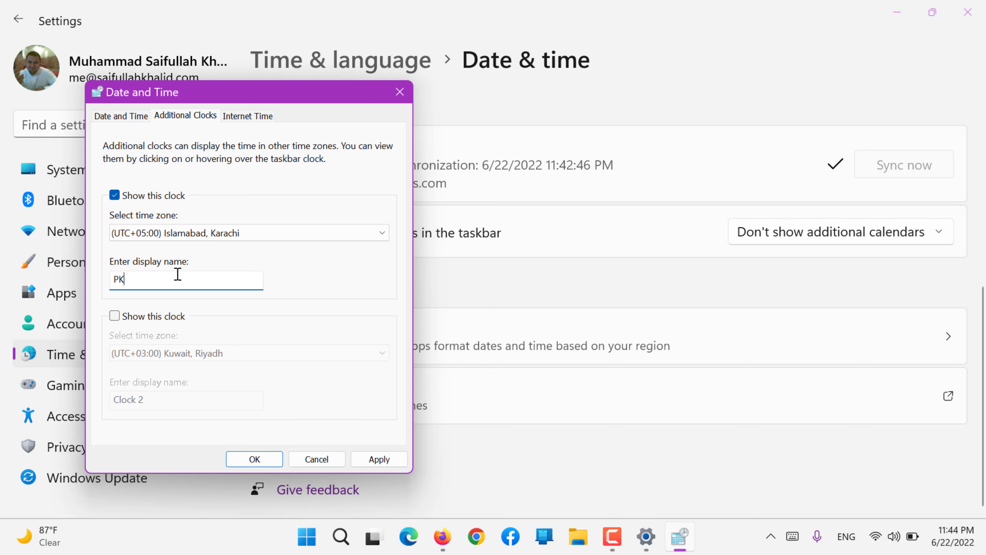
# Step: Enable the second additional clock and set its time zone to (UTC-04:00) Atlantic Time (Canada)
pyautogui.click(131, 316)
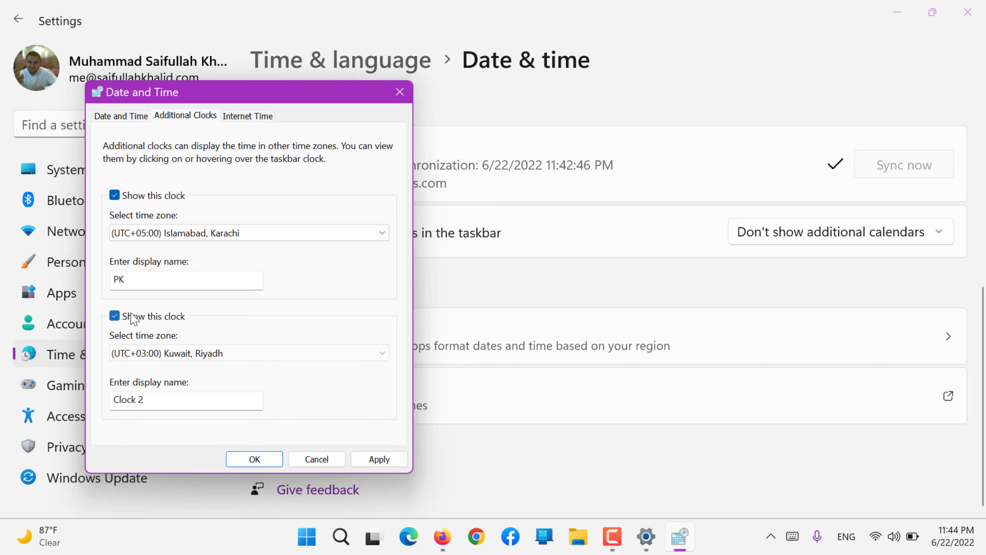
pyautogui.click(180, 359)
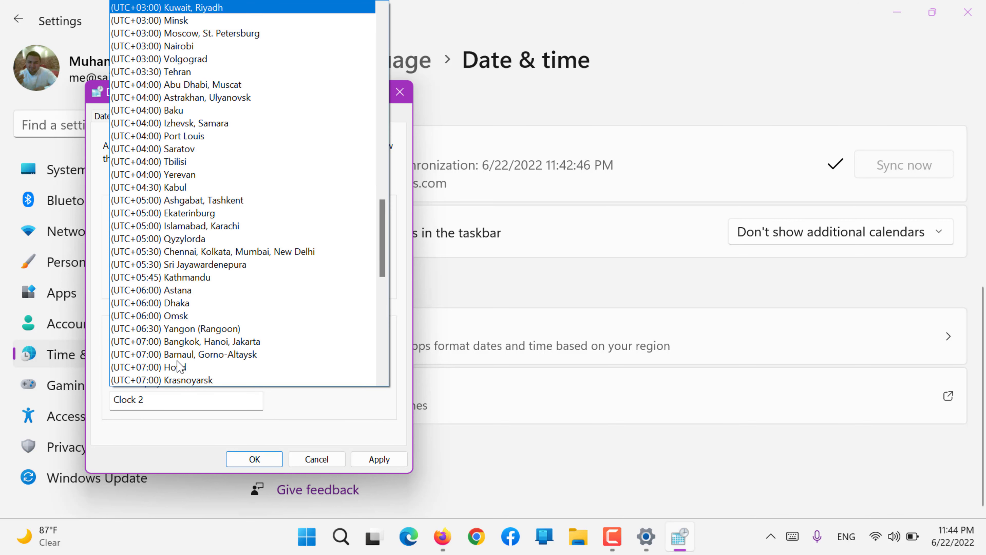
pyautogui.scroll(5, 234, 185)
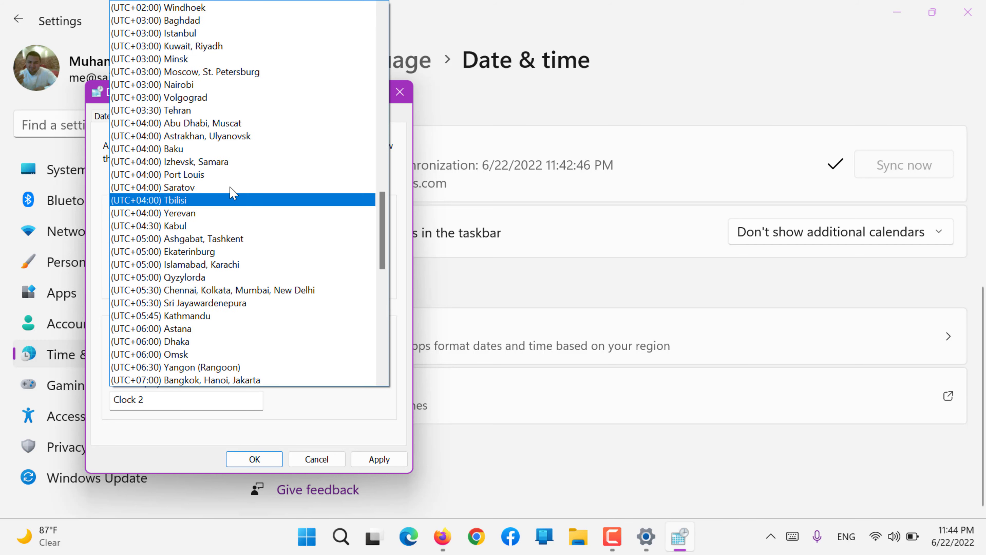
pyautogui.scroll(3, 235, 185)
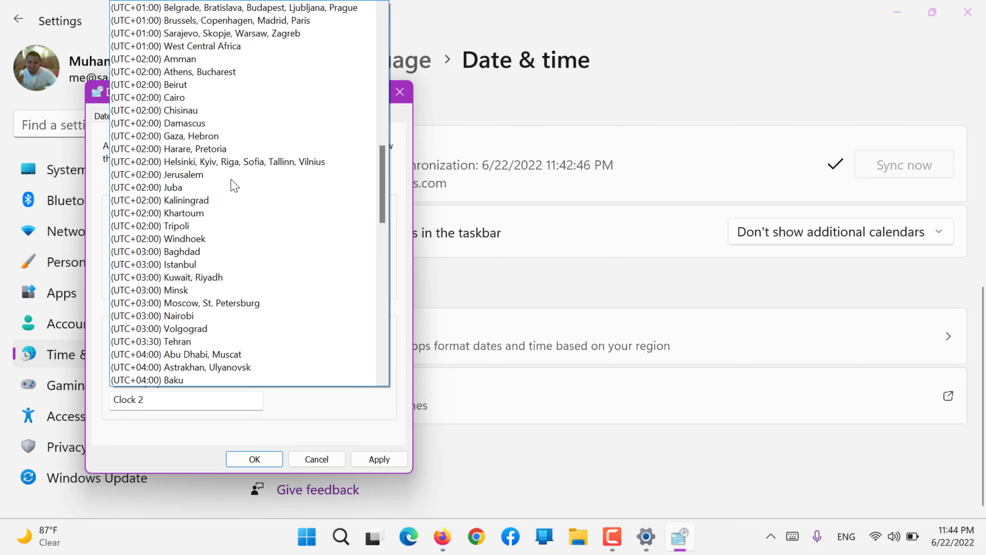
pyautogui.scroll(3, 234, 186)
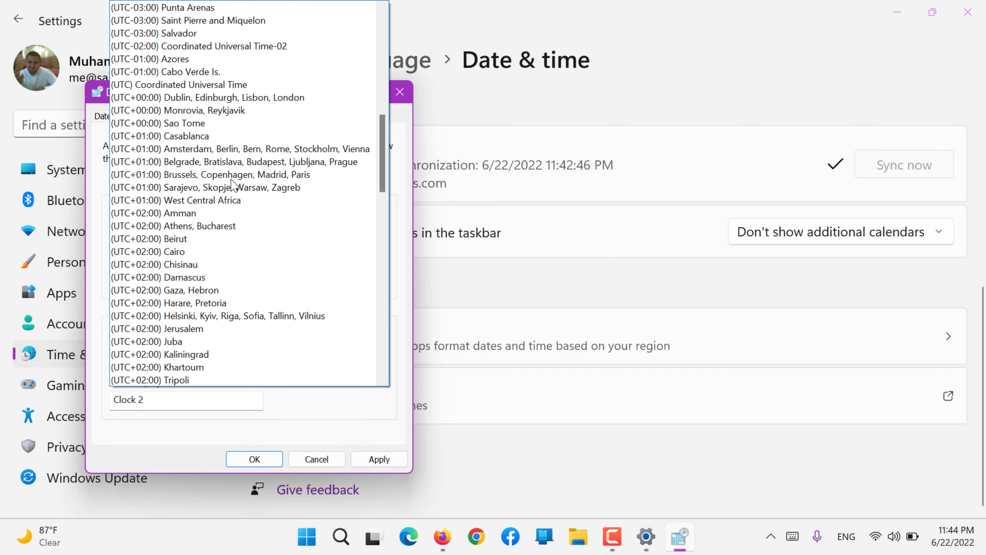
pyautogui.scroll(4, 231, 180)
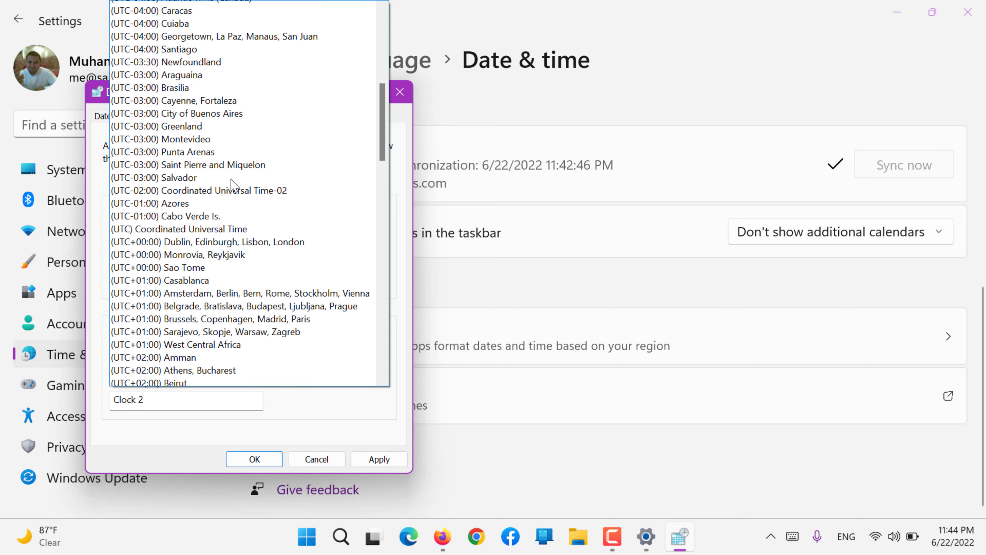
pyautogui.scroll(1, 231, 185)
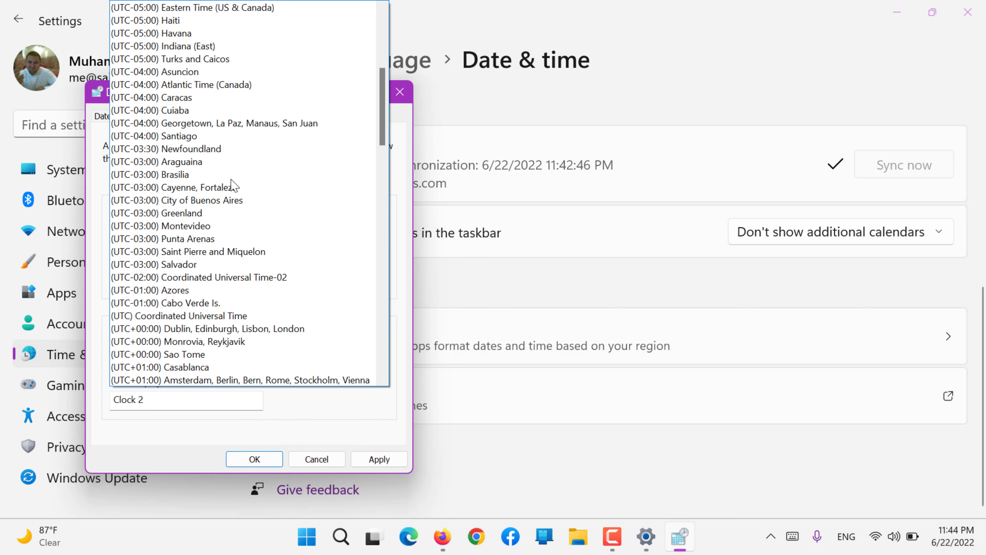
pyautogui.scroll(-3, 232, 186)
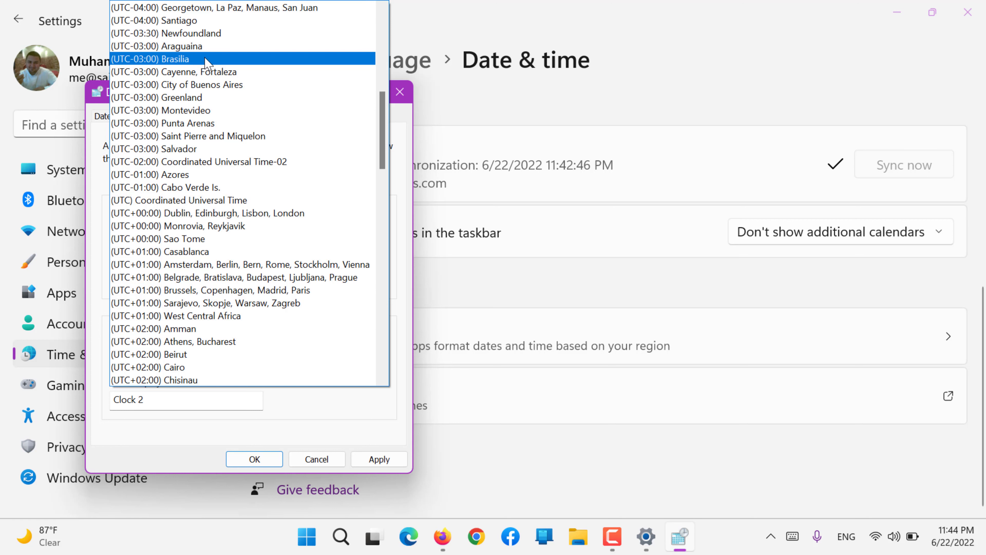
pyautogui.scroll(1, 205, 62)
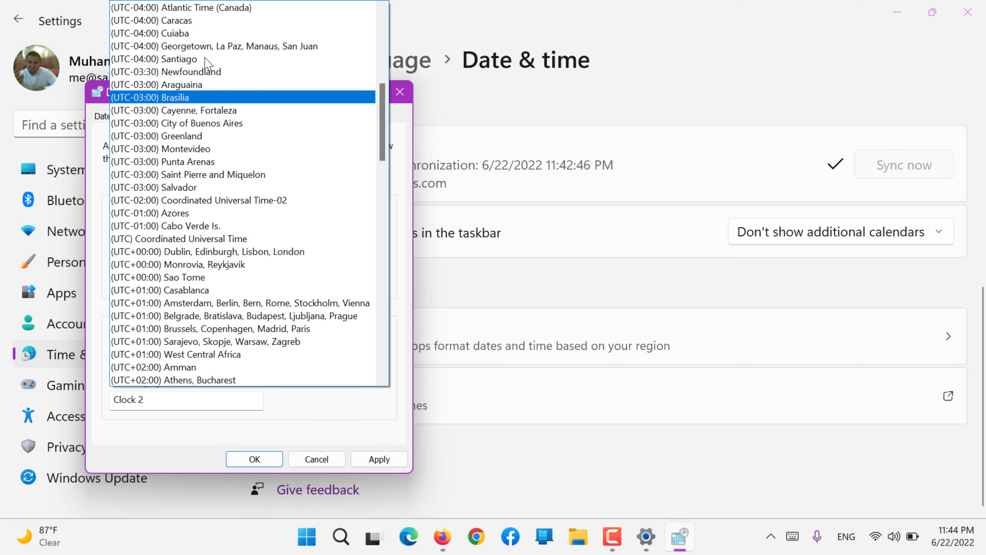
pyautogui.scroll(1, 218, 54)
pyautogui.click(223, 48)
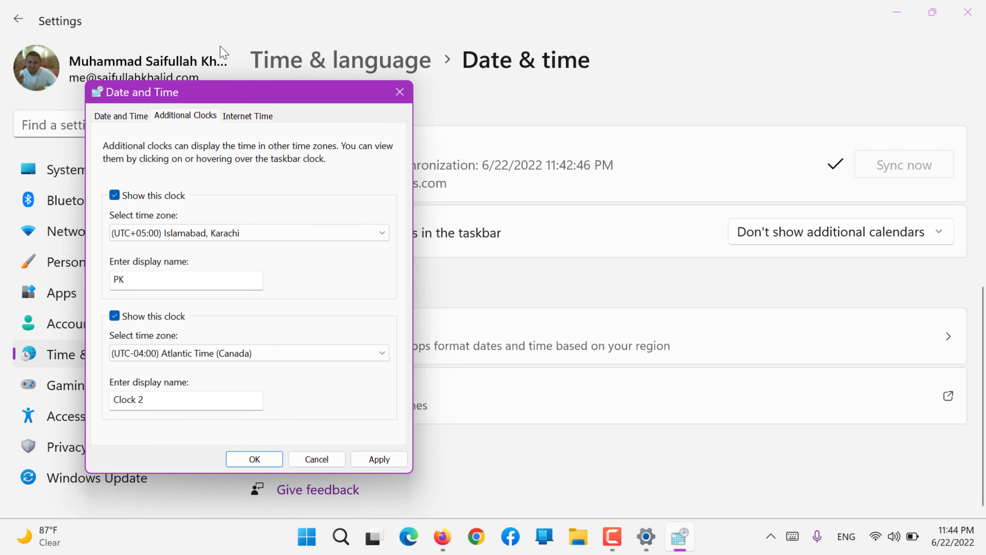
# Step: Name the second clock CA, applying the changes and checking both additional clocks in the calendar flyout
pyautogui.click(175, 393)
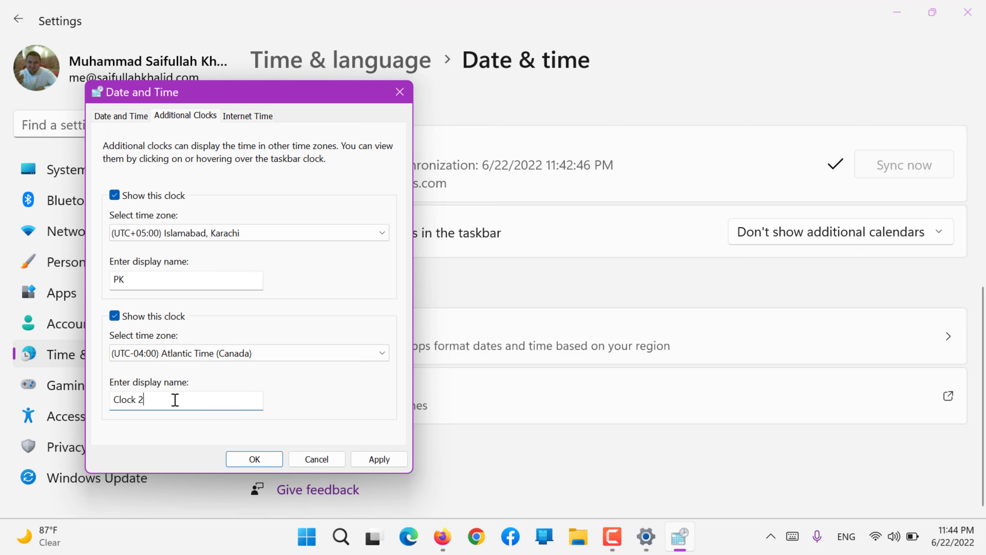
pyautogui.hotkey('ctrl', 'a')
pyautogui.write('CA')
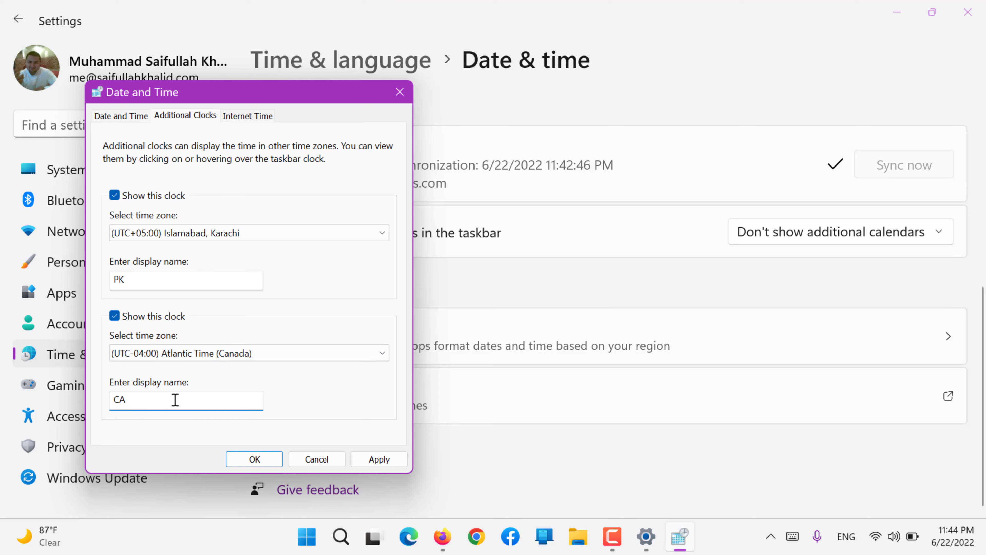
pyautogui.click(382, 461)
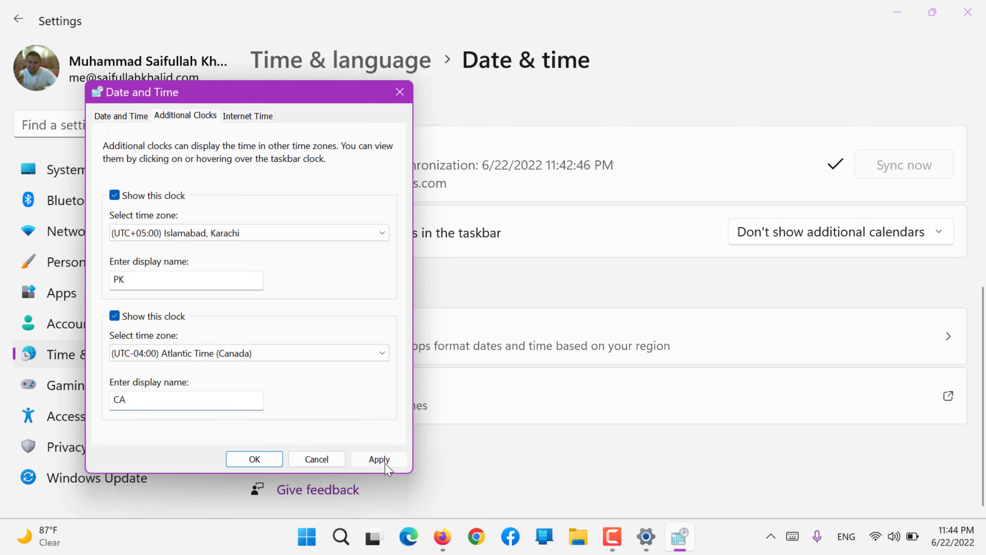
pyautogui.click(957, 545)
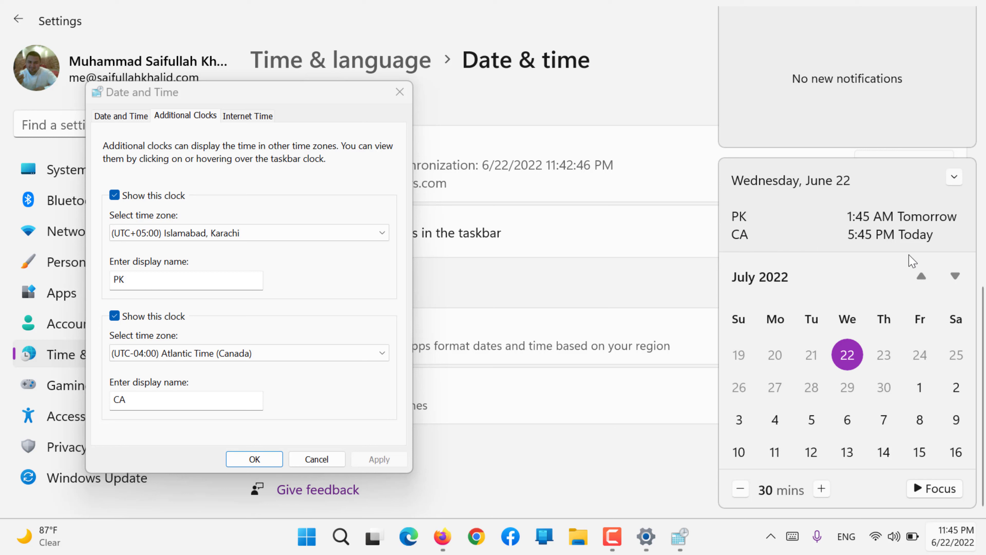
pyautogui.click(162, 203)
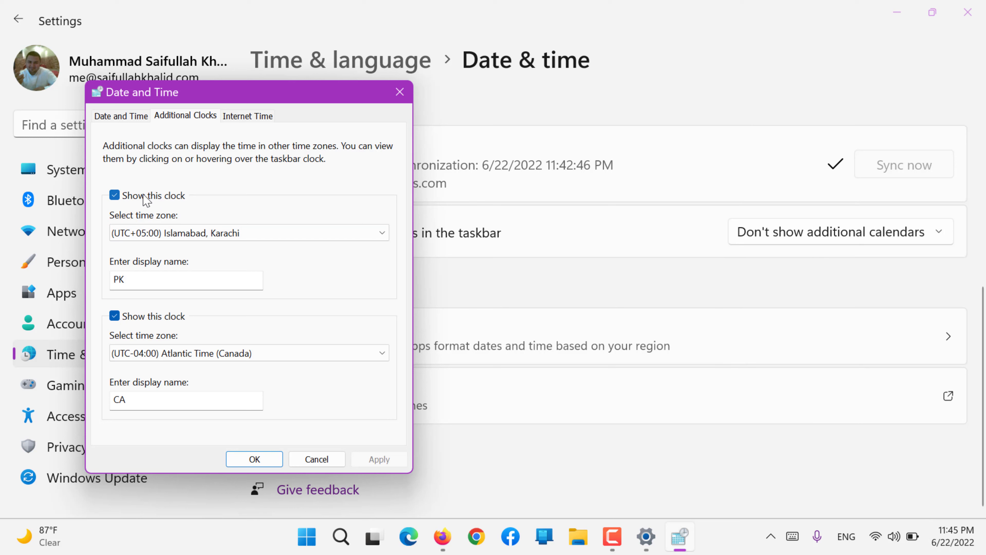
# Step: Turn off both additional clocks, apply the change and check the calendar flyout
pyautogui.click(114, 195)
pyautogui.click(114, 316)
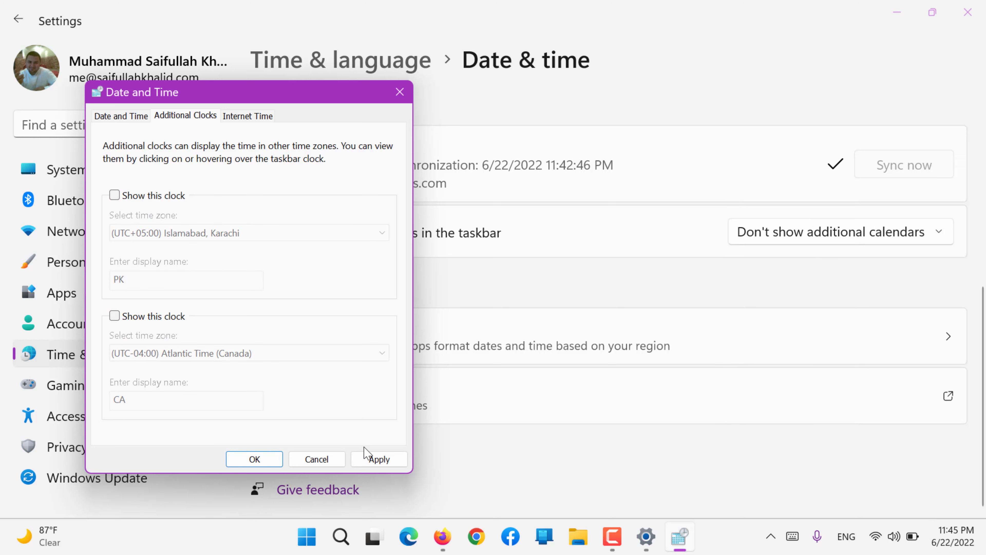
pyautogui.click(371, 458)
pyautogui.click(951, 542)
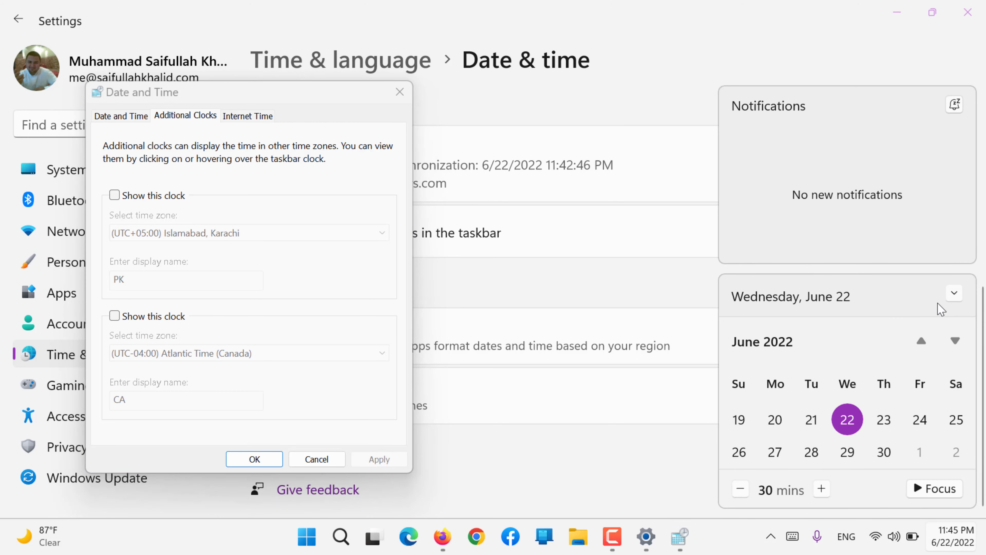
# Step: Review the date, time and time zone options in the Date and Time dialog and close it without changes
pyautogui.click(104, 119)
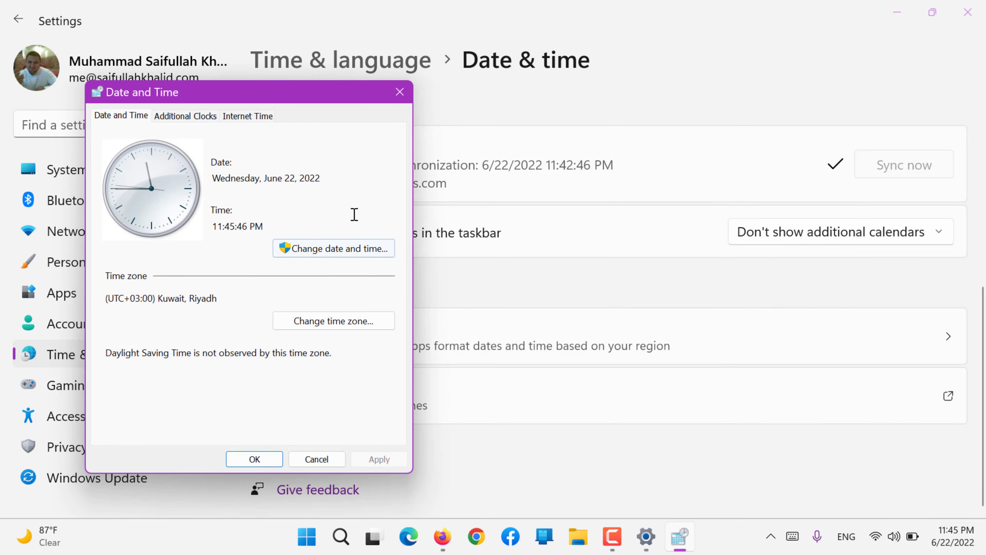
pyautogui.click(324, 319)
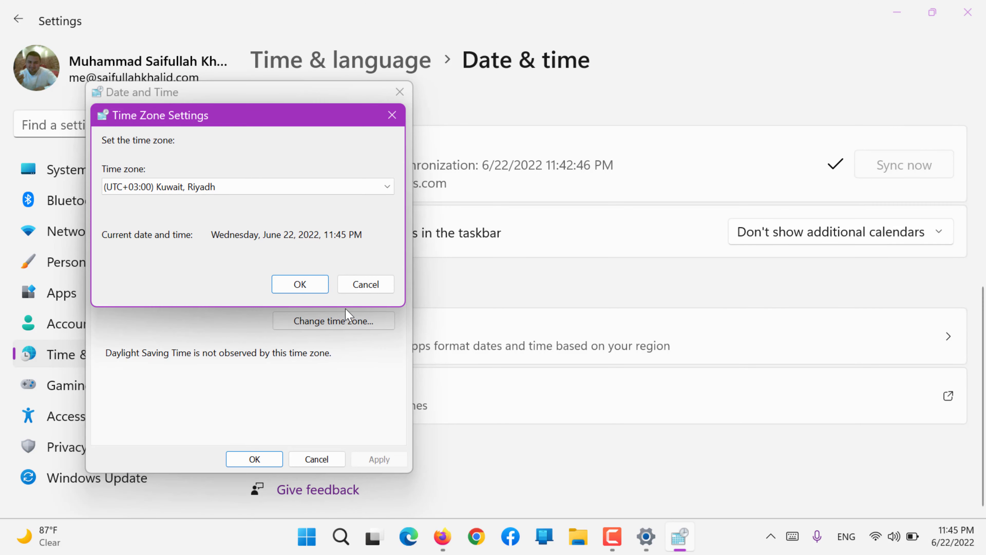
pyautogui.click(372, 284)
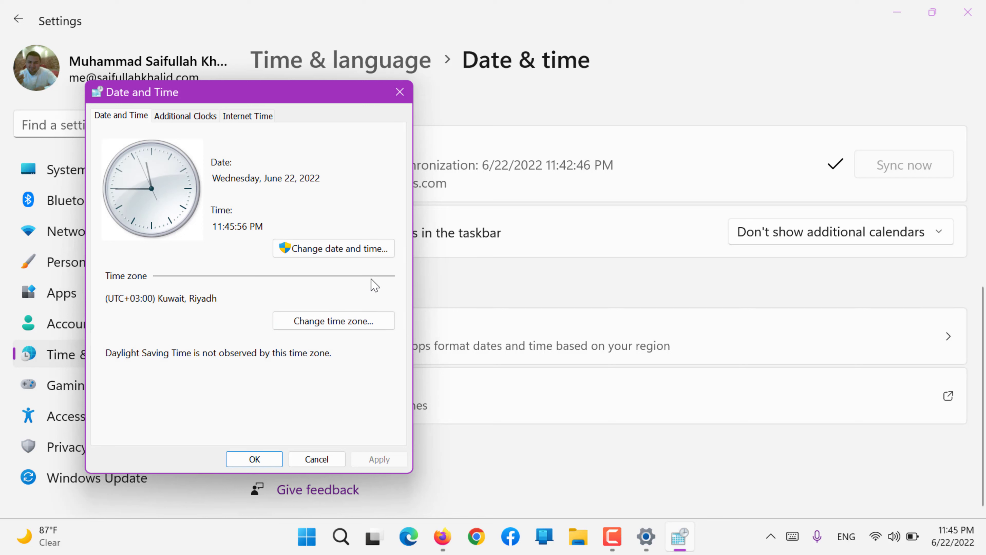
pyautogui.click(317, 459)
# Step: Open the date and time settings from the taskbar clock and review the additional settings and related links
pyautogui.rightClick(971, 540)
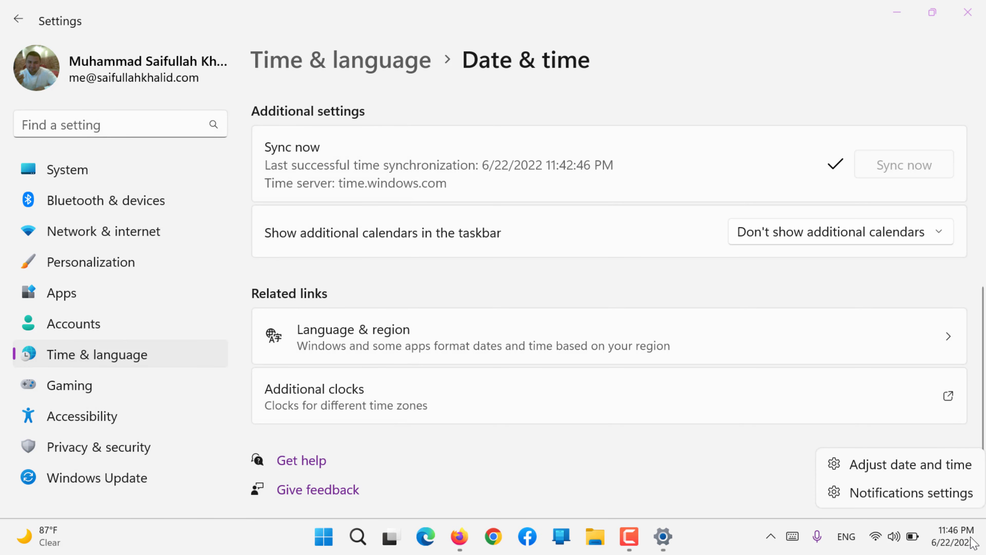
pyautogui.click(859, 471)
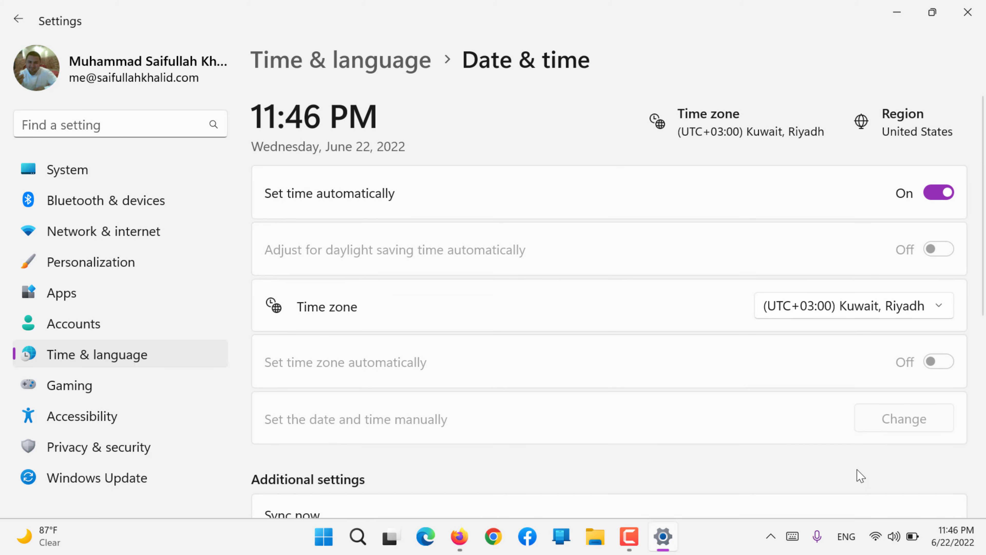
pyautogui.scroll(-5, 860, 475)
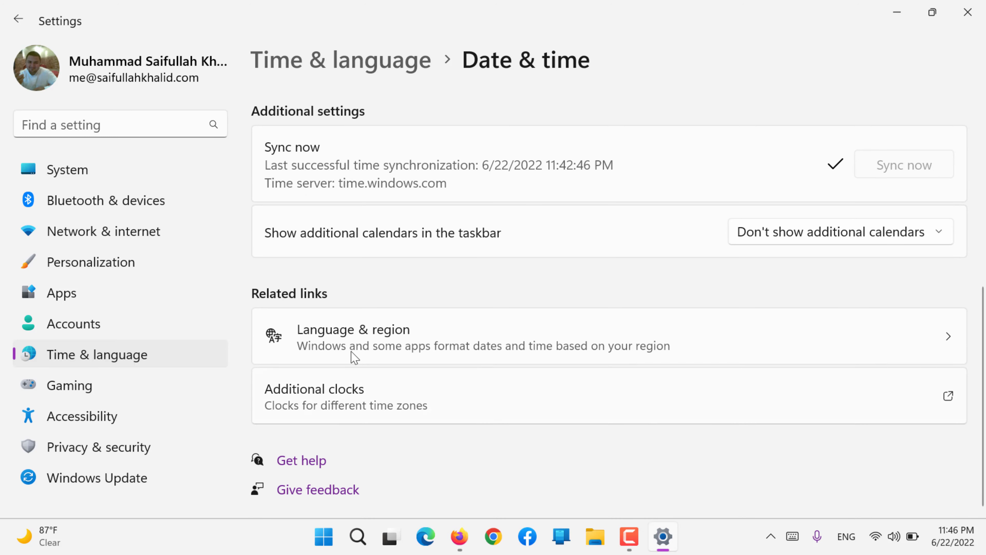
# Step: Review the Time & language overview and open the Language & region settings
pyautogui.click(113, 353)
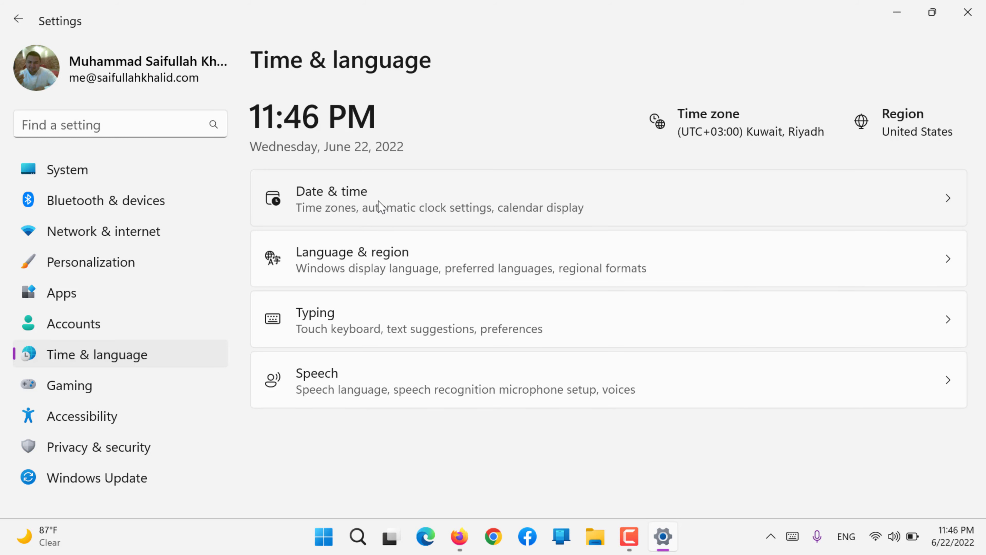
pyautogui.click(872, 131)
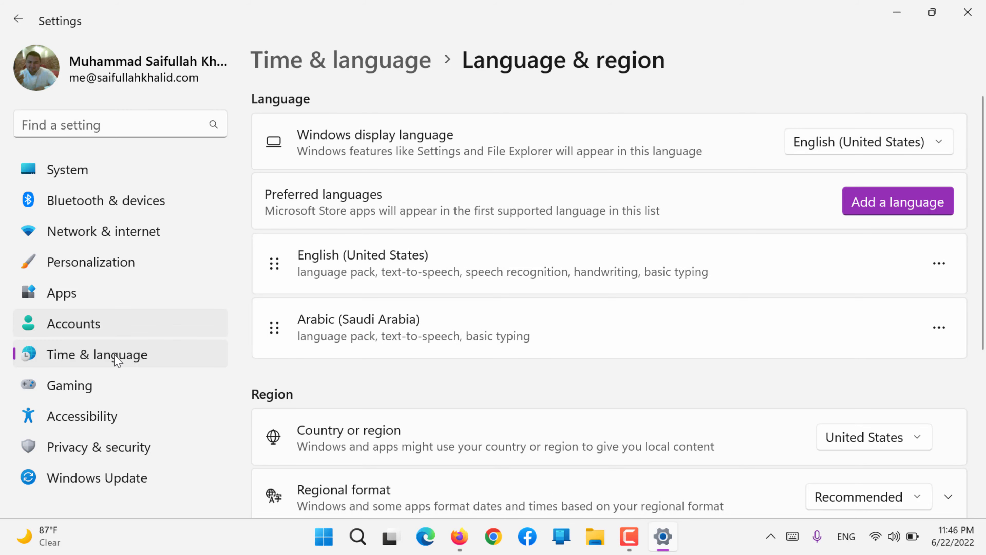
pyautogui.click(123, 352)
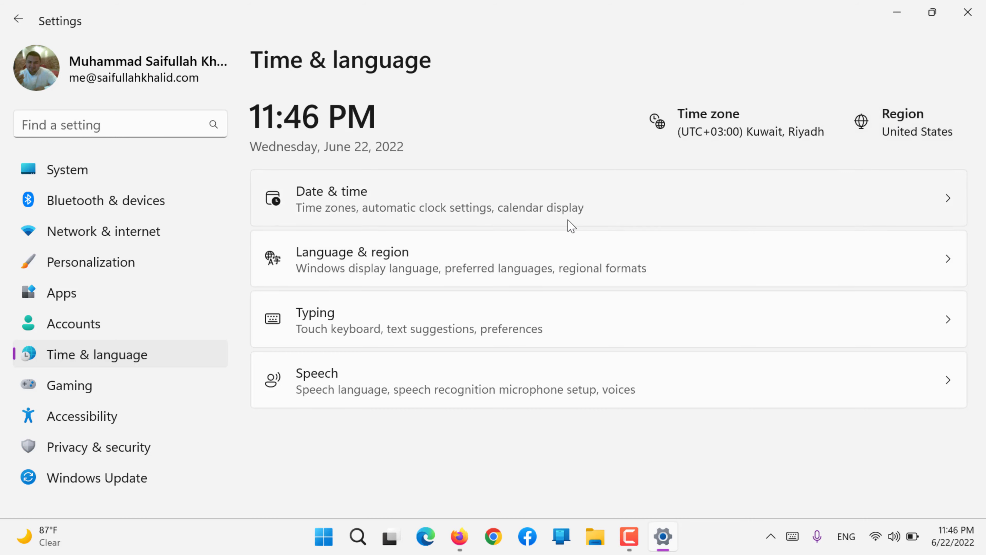
pyautogui.click(446, 278)
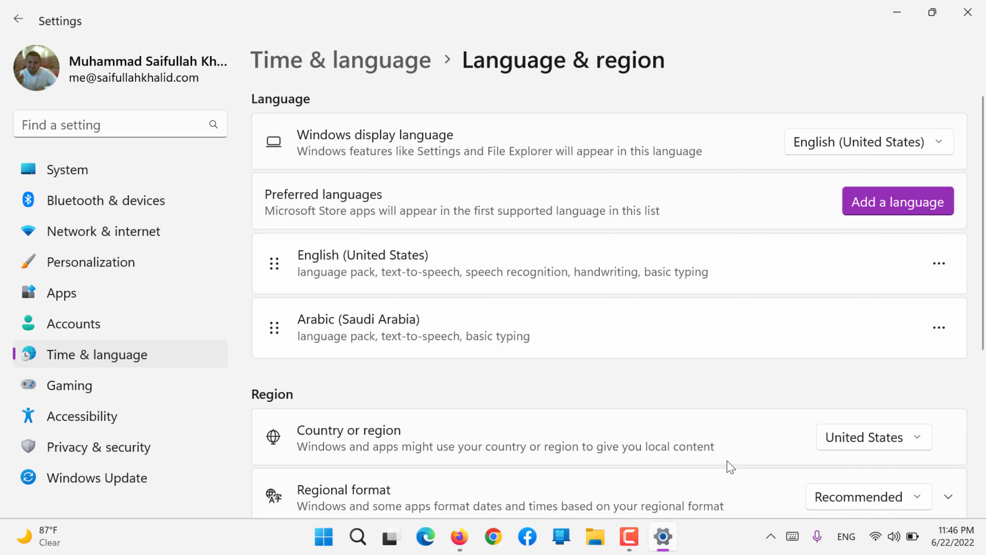
# Step: Open the keyboard layout switcher and cycle between the English (United States) and Arabic (Saudi Arabia) layouts
pyautogui.click(850, 542)
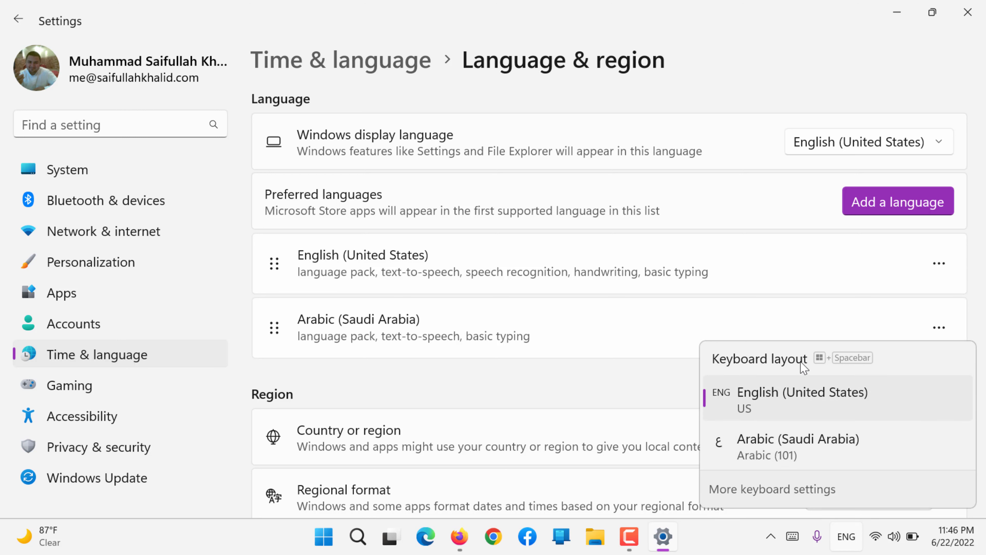
pyautogui.press('super+space')
pyautogui.press('super+space')
pyautogui.press('super+space')
pyautogui.press('super+space')
pyautogui.press('super+space')
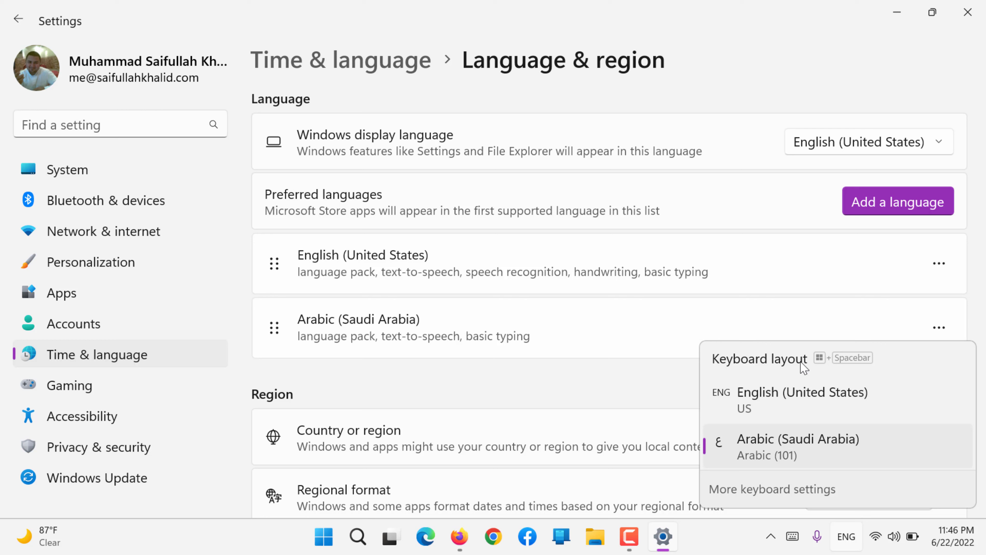
# Step: Switch the keyboard layout back to English (United States) and dismiss the layout switcher
pyautogui.press('super+space')
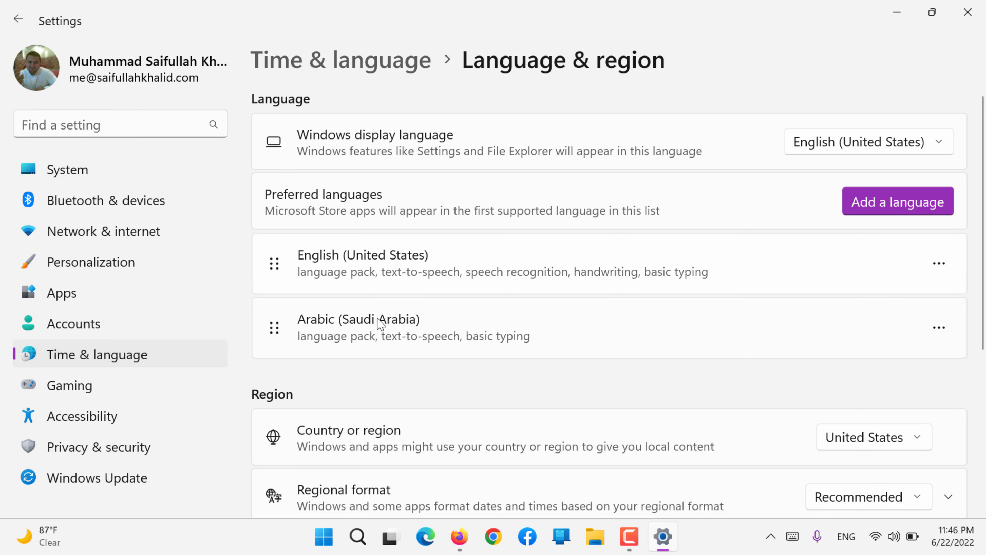
# Step: Search the installable languages for French, select French (Canada) and proceed with adding it, then leave without installing
pyautogui.click(898, 201)
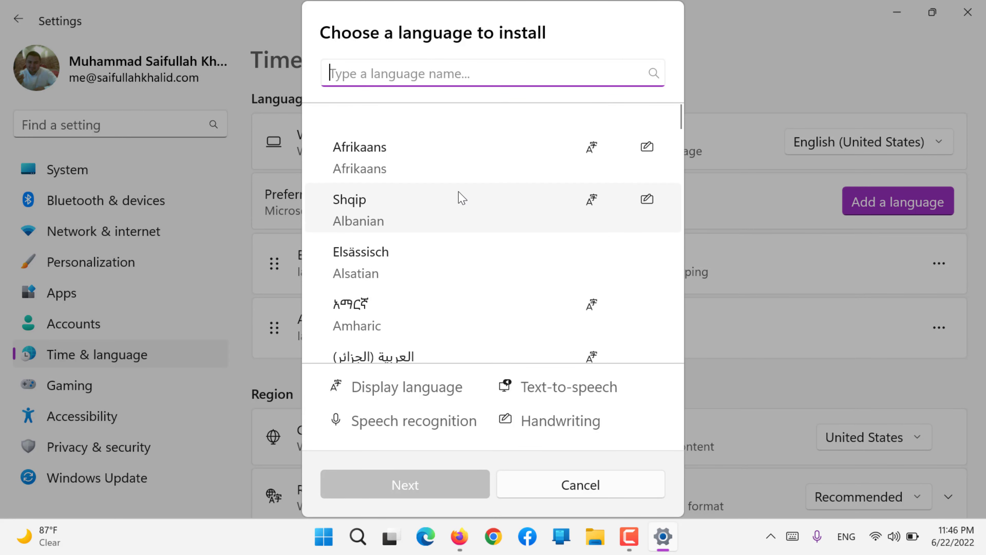
pyautogui.write('french')
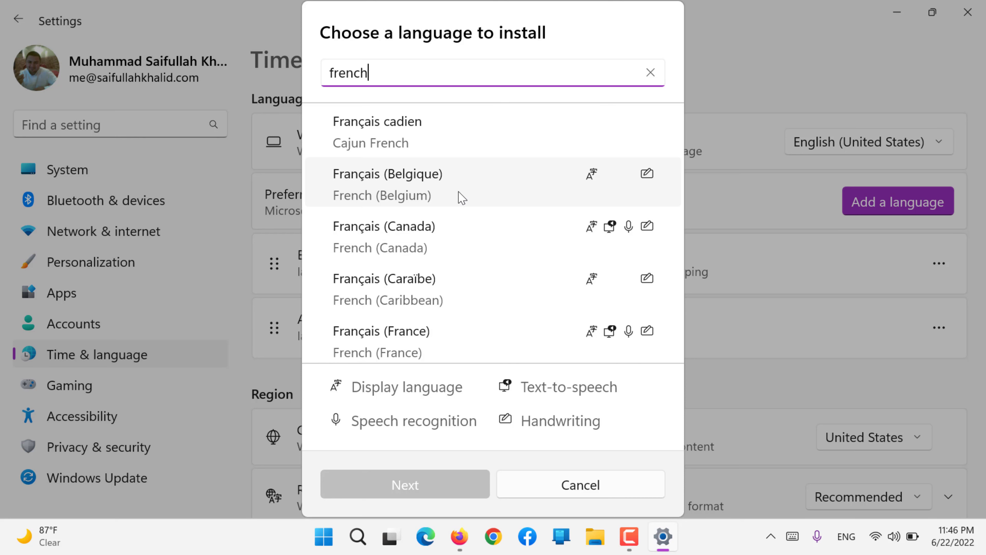
pyautogui.click(430, 254)
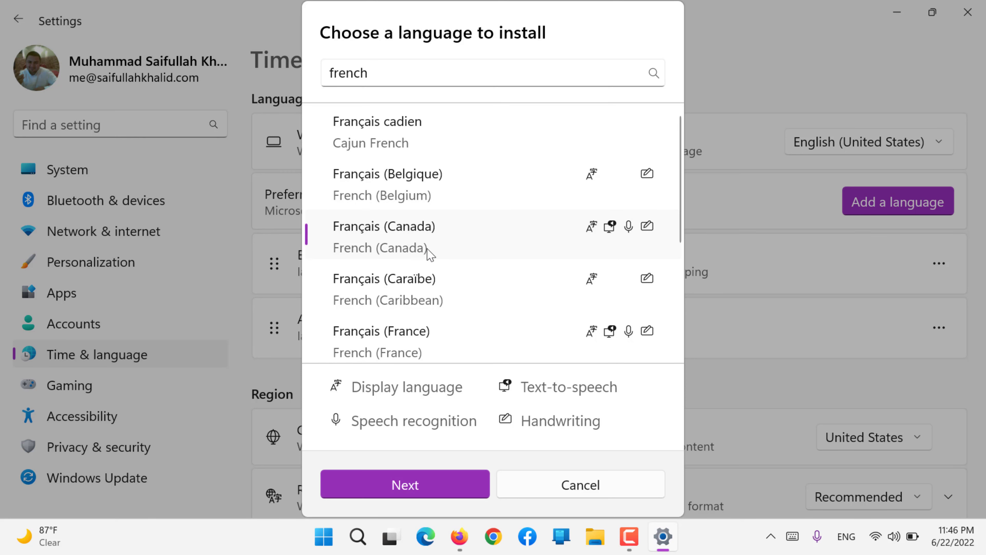
pyautogui.click(439, 475)
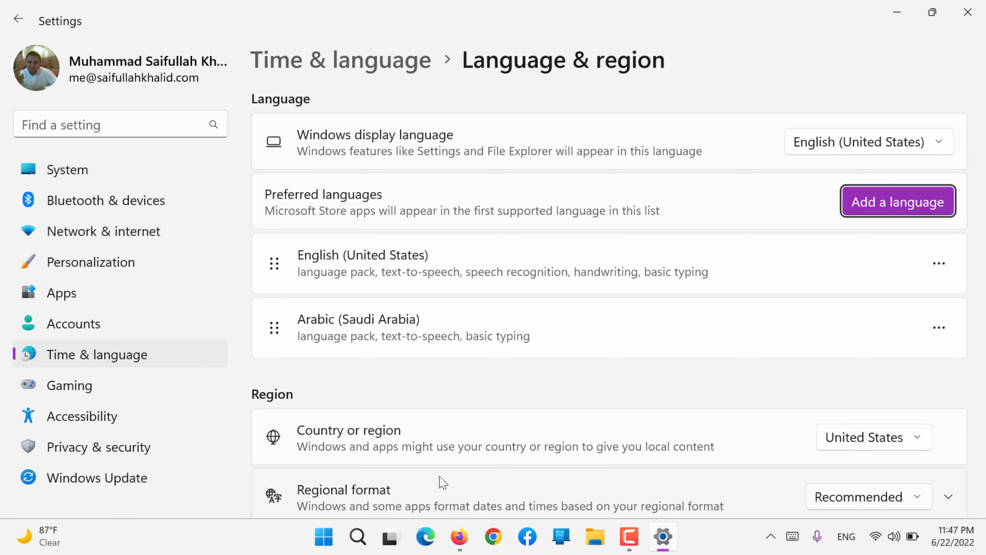
# Step: Change the country or region to Saudi Arabia
pyautogui.scroll(-3, 422, 322)
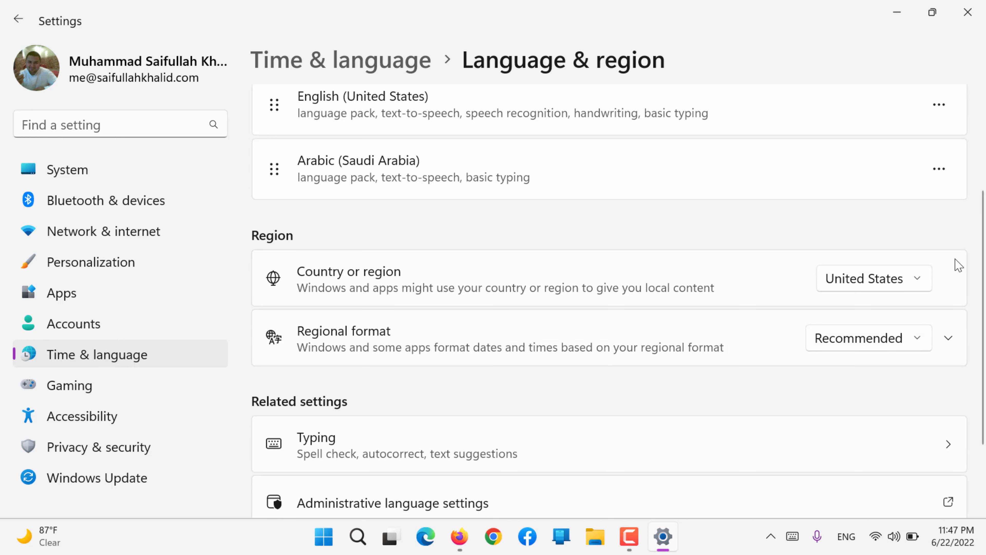
pyautogui.click(847, 283)
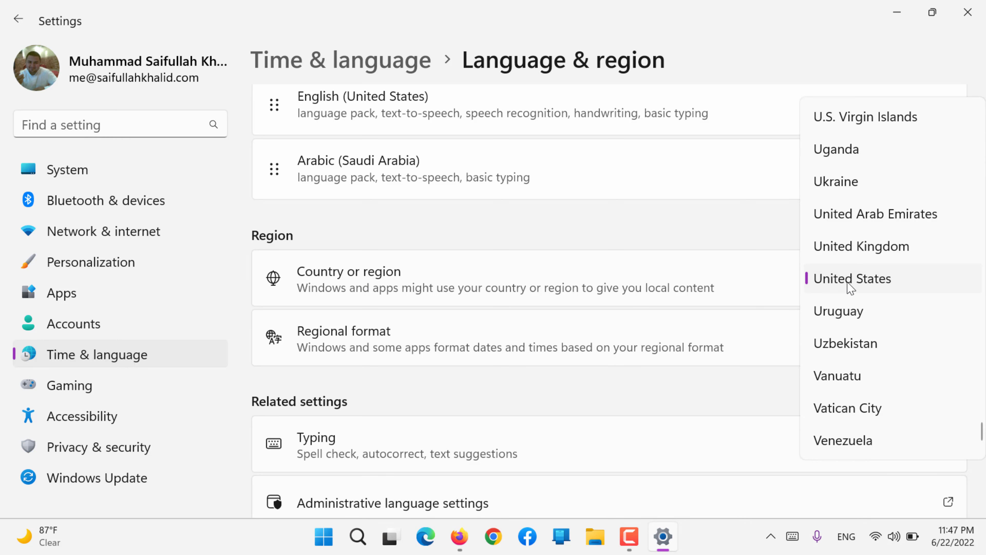
pyautogui.click(849, 287)
pyautogui.press('Down')
pyautogui.press('Down')
pyautogui.press('Down')
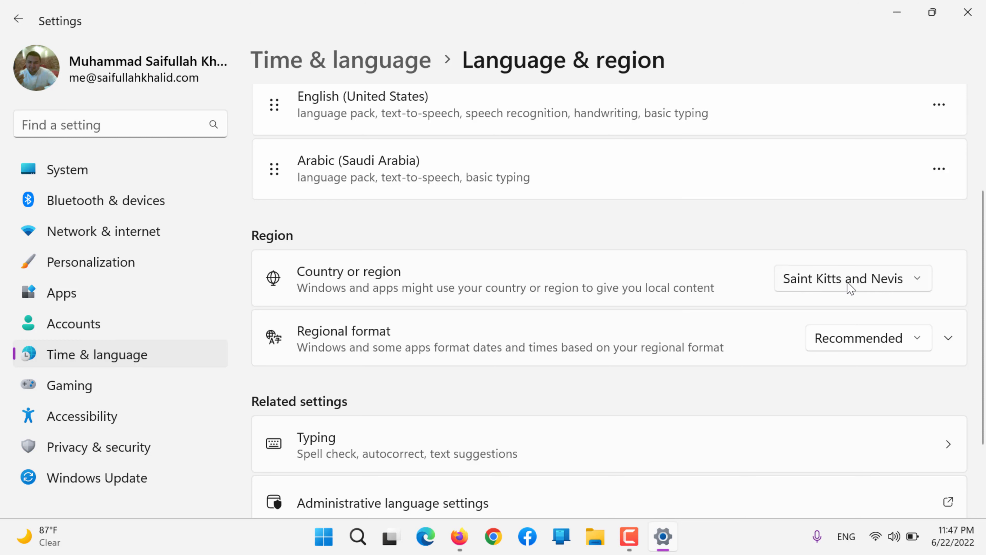
pyautogui.press('Down')
pyautogui.press('Down')
pyautogui.press('Down')
pyautogui.press('Down')
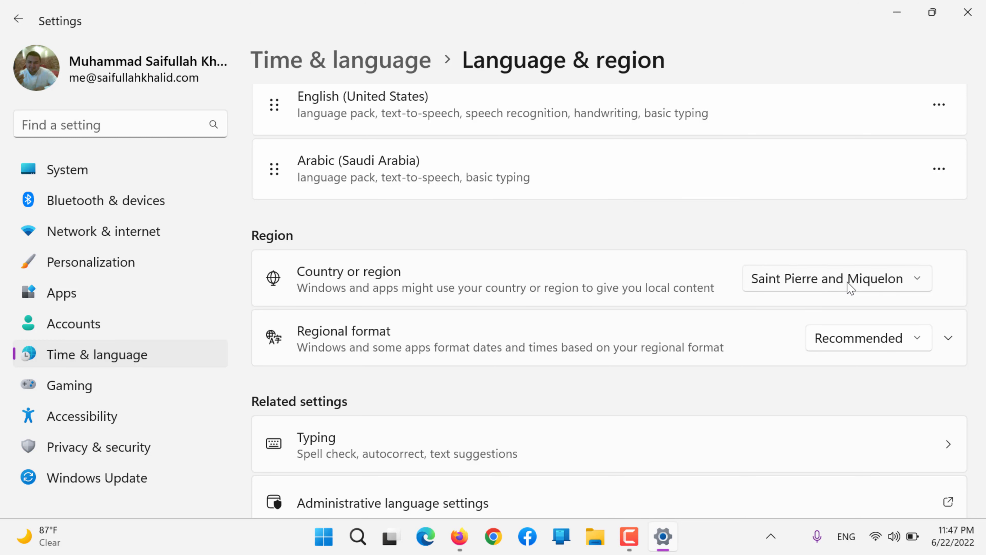
pyautogui.press('Down')
pyautogui.press('Down')
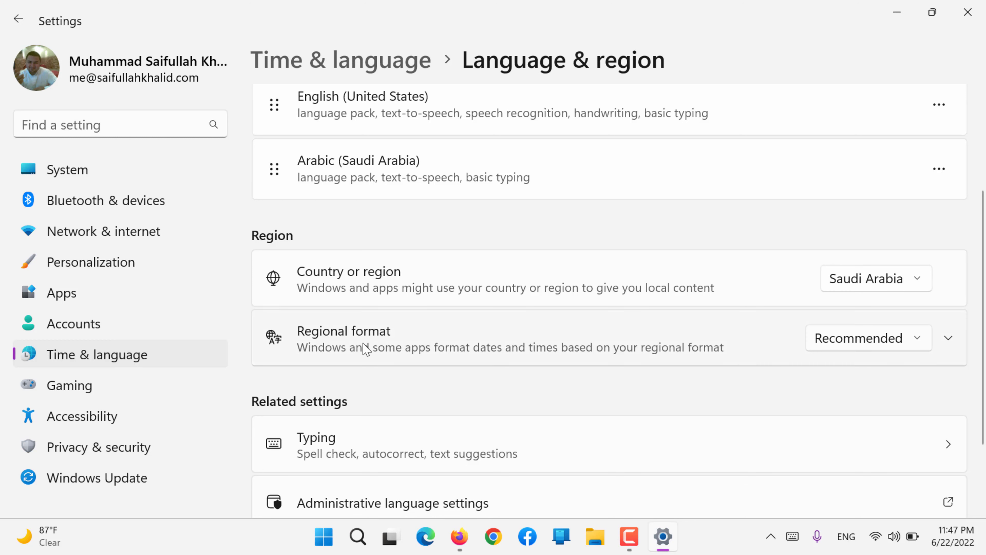
# Step: Set the regional format to Arabic (Saudi Arabia)
pyautogui.click(864, 337)
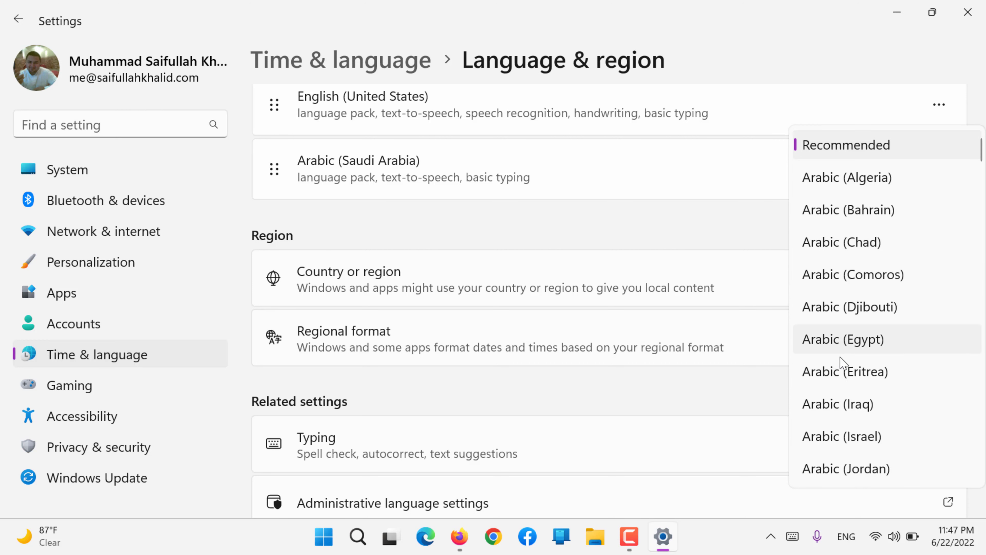
pyautogui.scroll(-5, 828, 423)
pyautogui.scroll(-2, 828, 424)
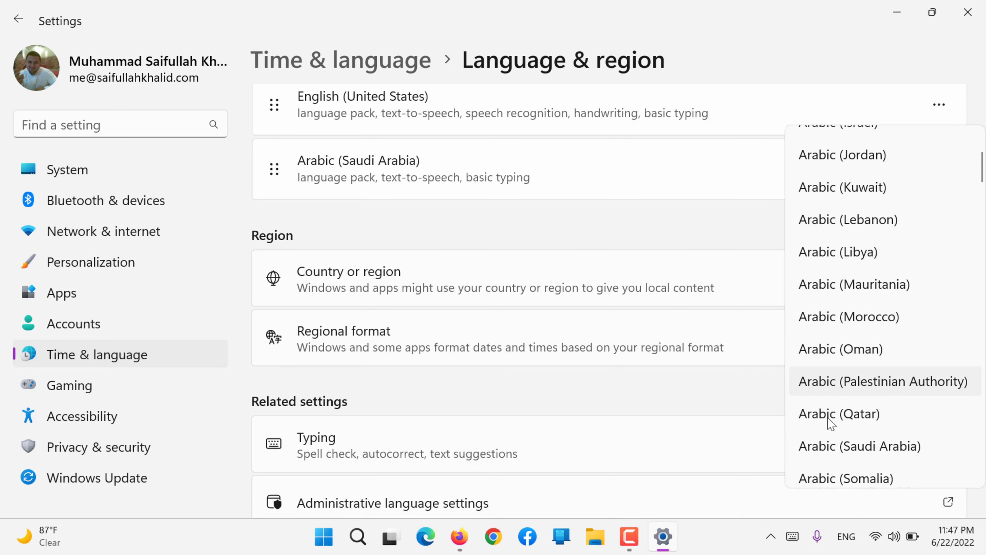
pyautogui.click(829, 426)
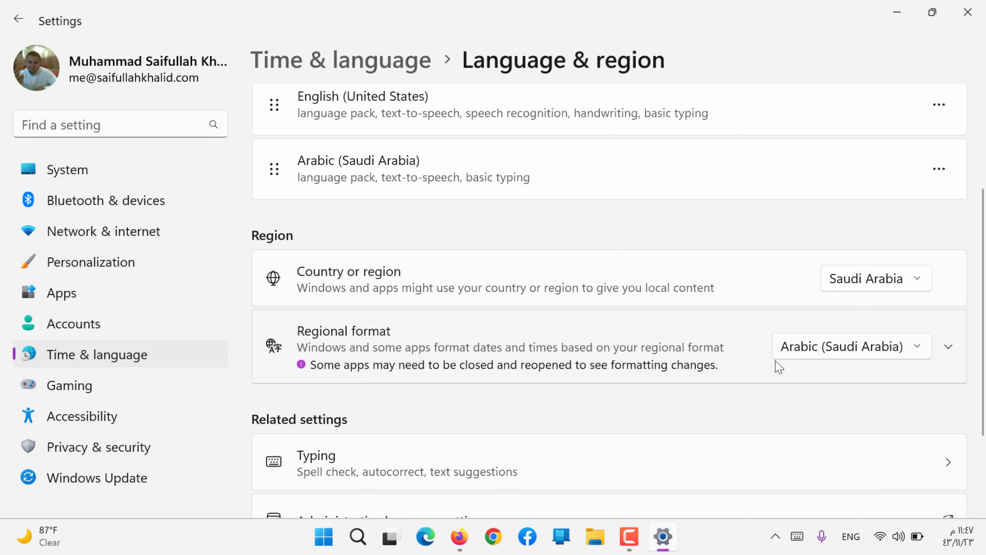
# Step: Reset the regional format to Recommended and set the country or region back to United States
pyautogui.click(817, 354)
pyautogui.scroll(1, 827, 282)
pyautogui.scroll(5, 827, 285)
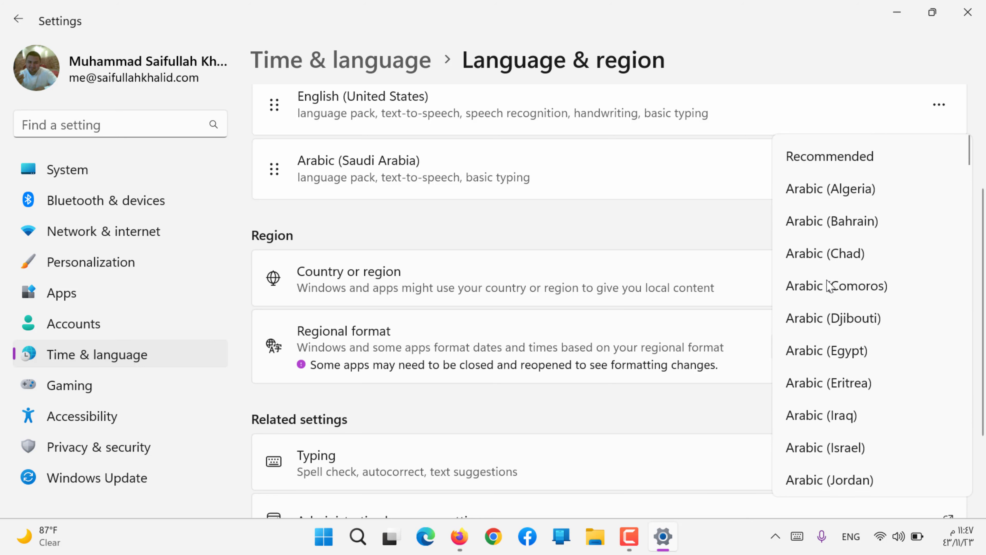
pyautogui.click(806, 160)
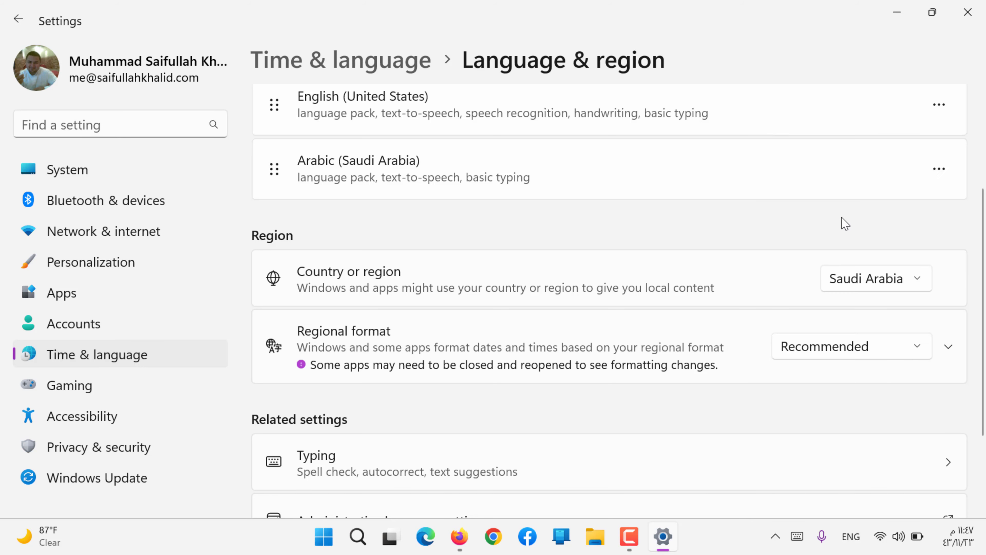
pyautogui.click(876, 286)
pyautogui.write('un')
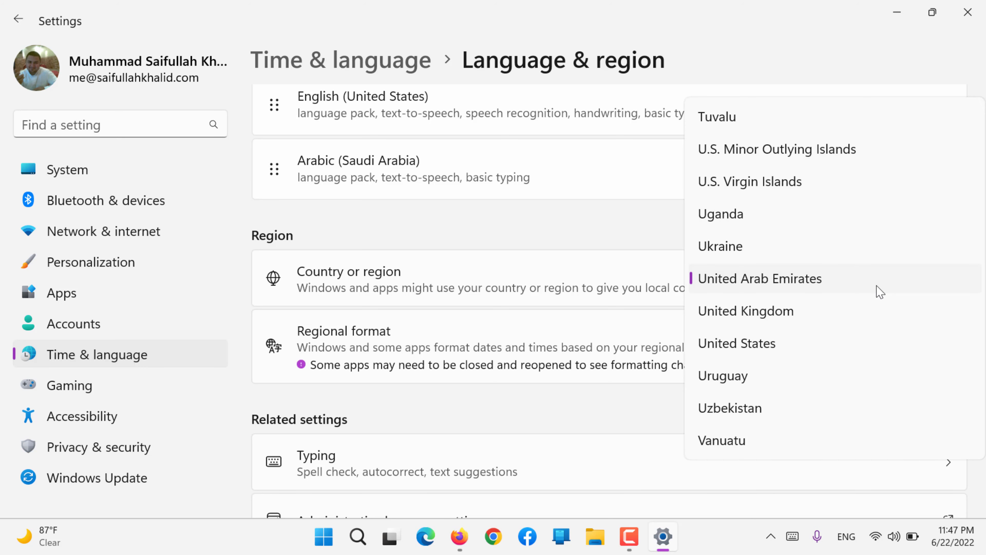
pyautogui.click(787, 331)
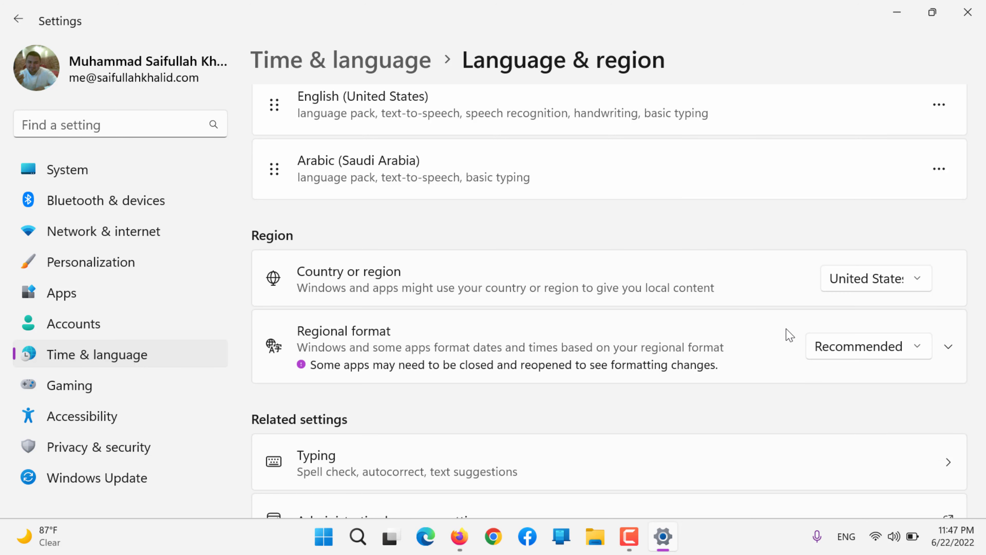
# Step: Expand the regional format details, then choose Saudi Arabia as the country and Arabic (Saudi Arabia) as the regional format
pyautogui.click(631, 379)
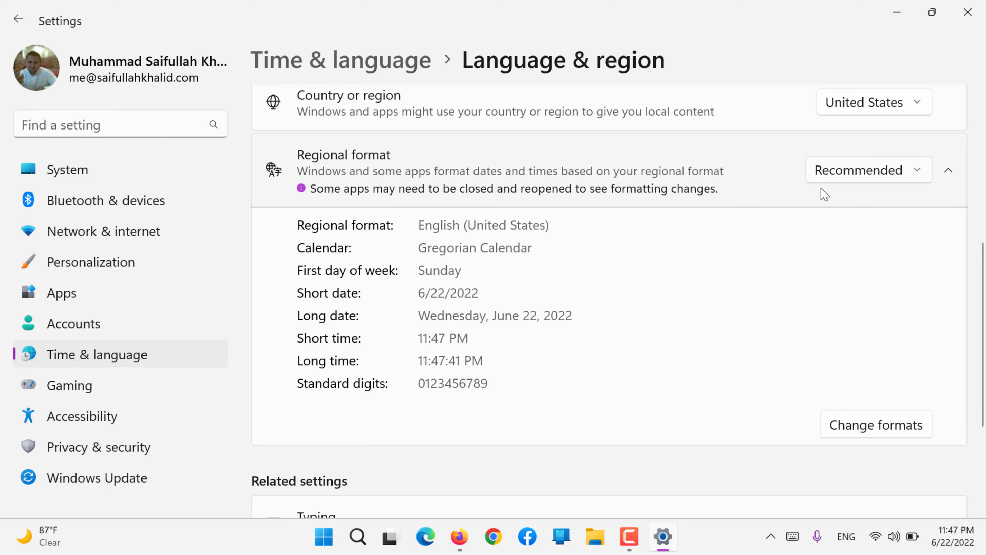
pyautogui.click(880, 102)
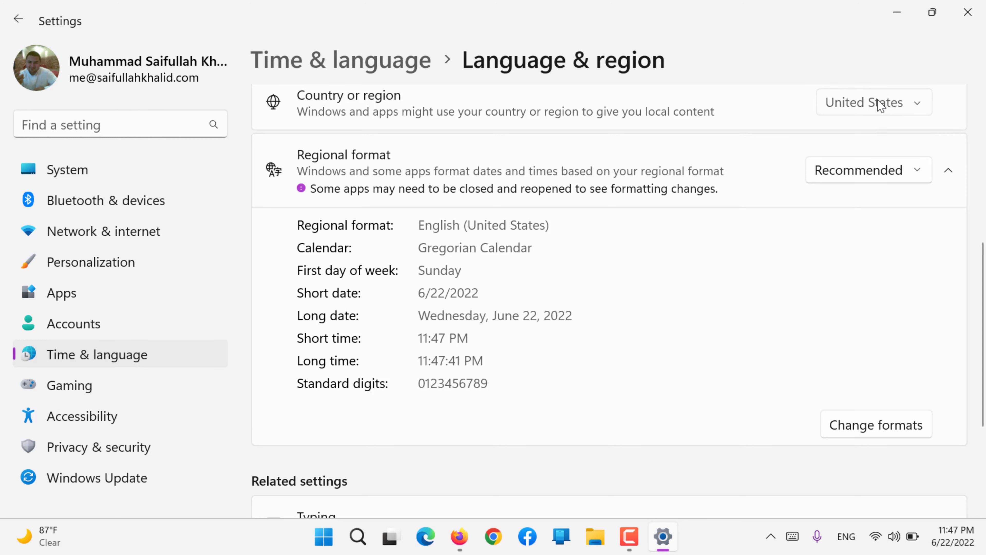
pyautogui.write('sau')
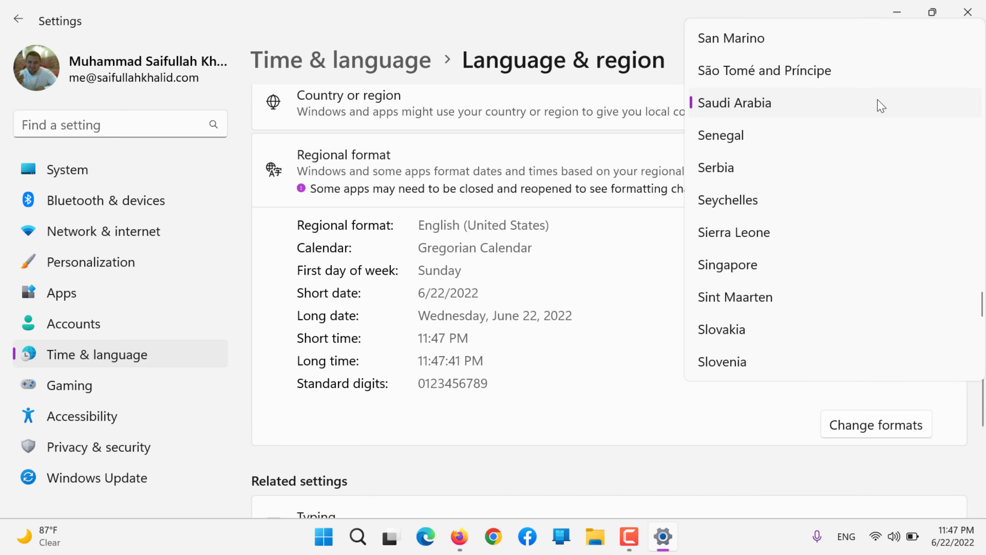
pyautogui.click(811, 111)
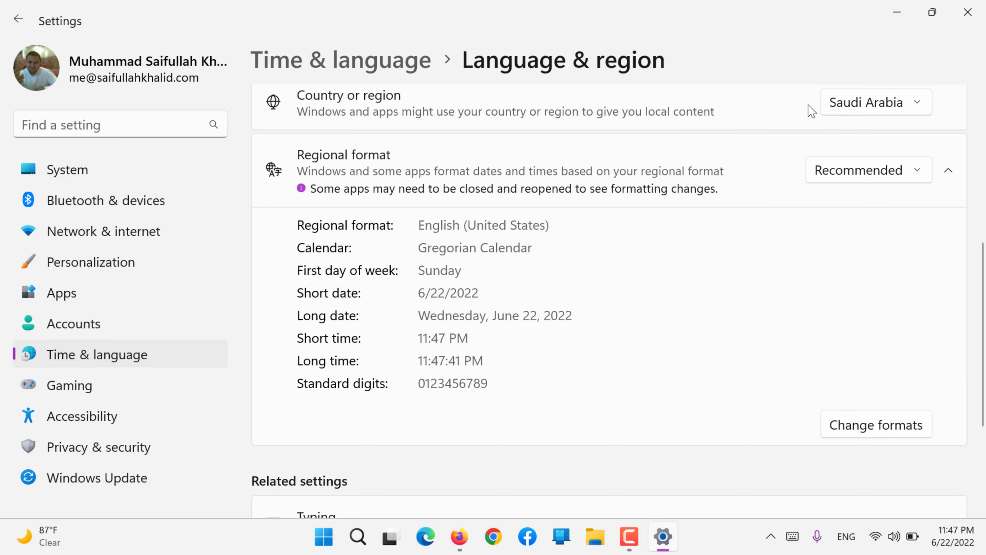
pyautogui.click(849, 170)
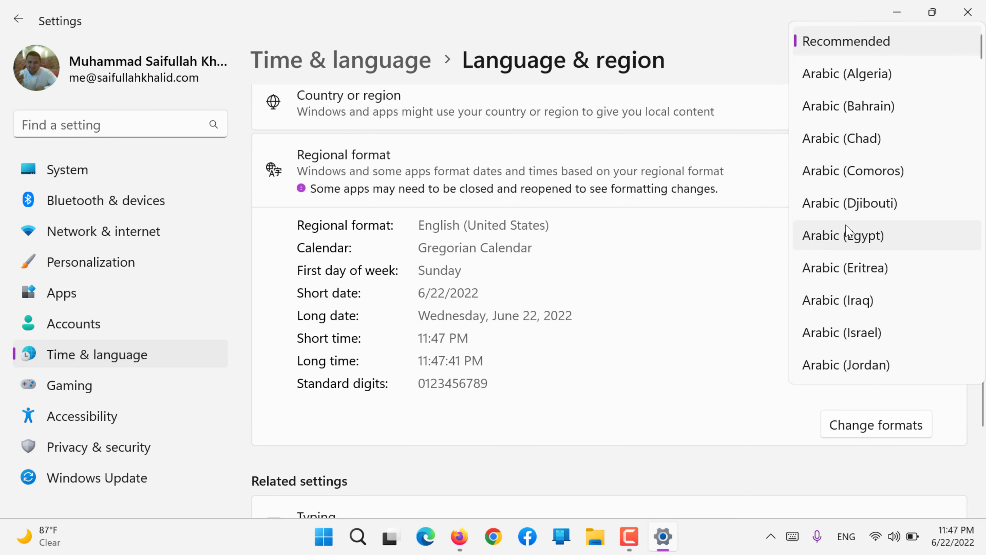
pyautogui.scroll(-5, 848, 232)
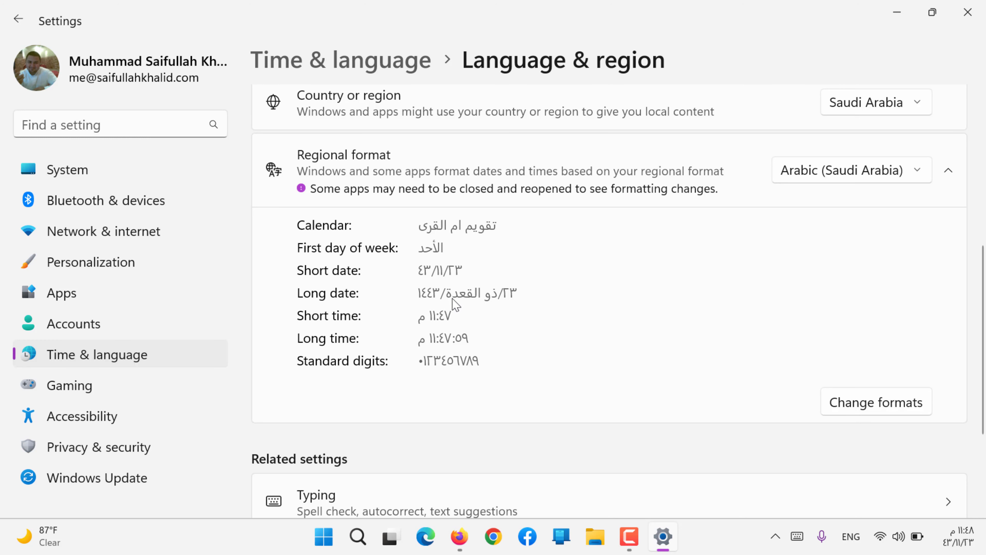
# Step: Review the customizable date, time and digit formats and the available calendars, then return to Language & region without changes
pyautogui.click(868, 412)
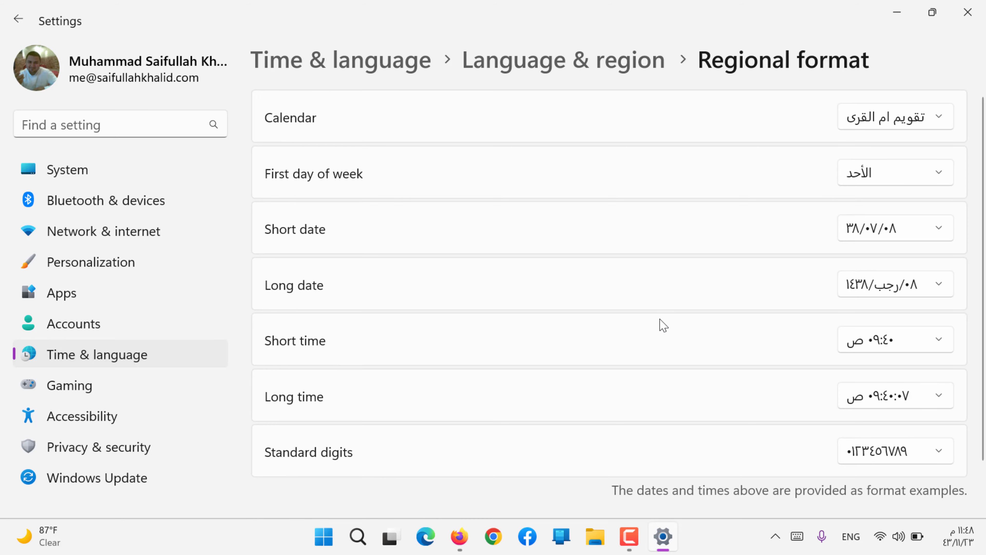
pyautogui.scroll(-3, 660, 326)
pyautogui.scroll(4, 662, 326)
pyautogui.scroll(-1, 663, 325)
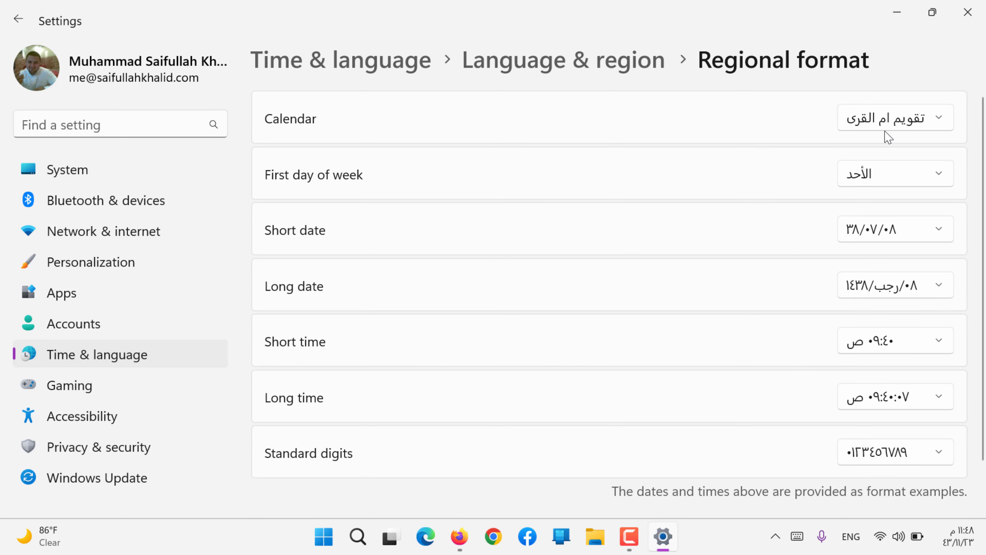
pyautogui.click(908, 125)
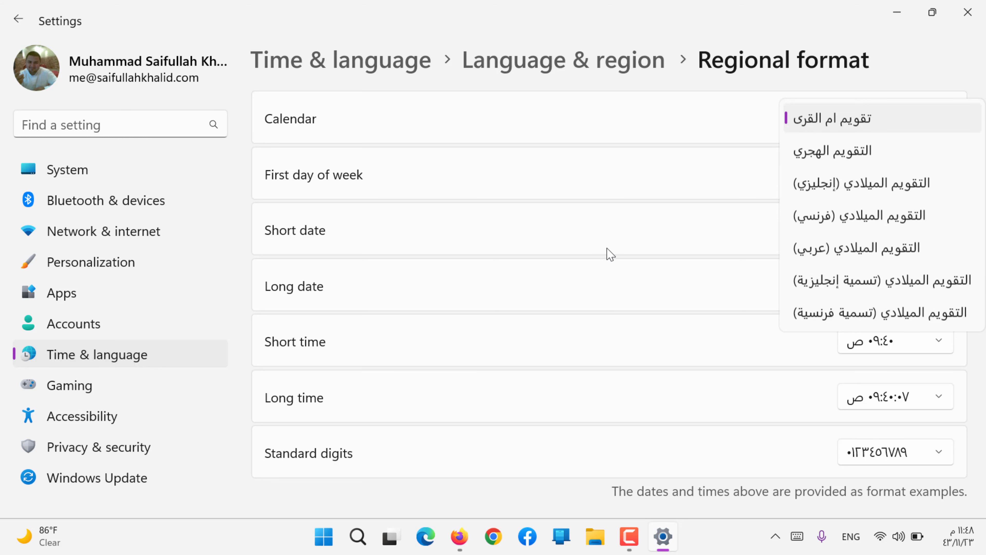
pyautogui.click(494, 172)
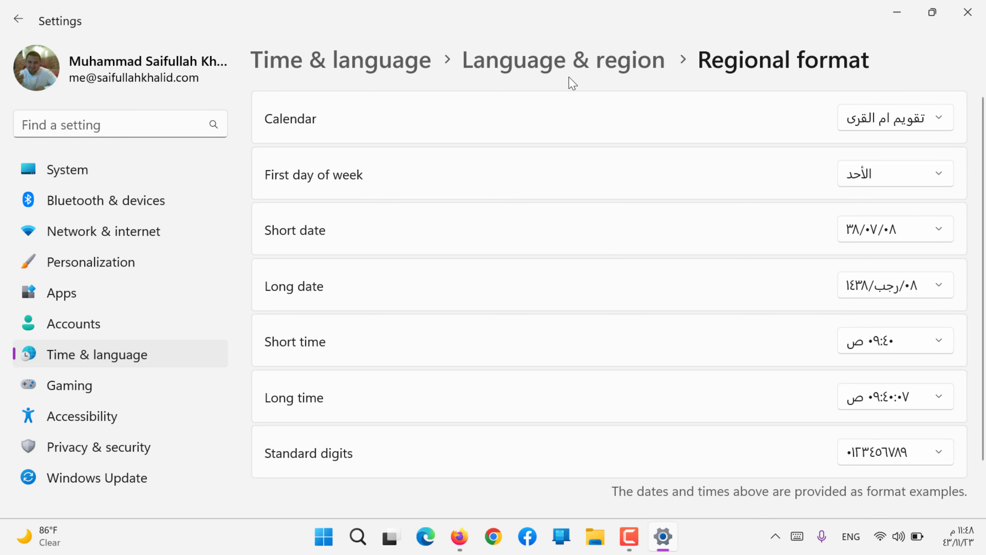
pyautogui.click(590, 62)
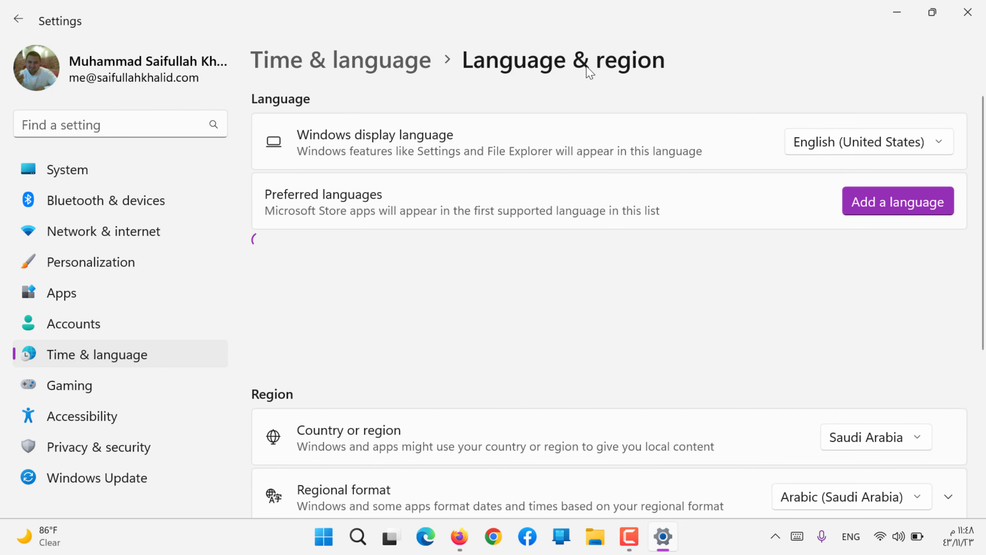
# Step: Restore the country or region to United States and the regional format to Recommended
pyautogui.scroll(-3, 764, 301)
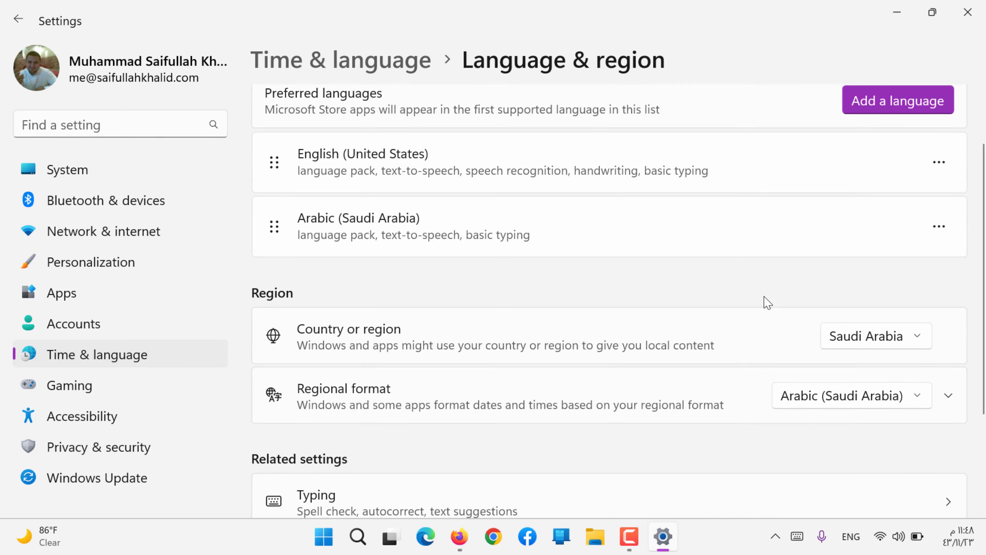
pyautogui.click(856, 288)
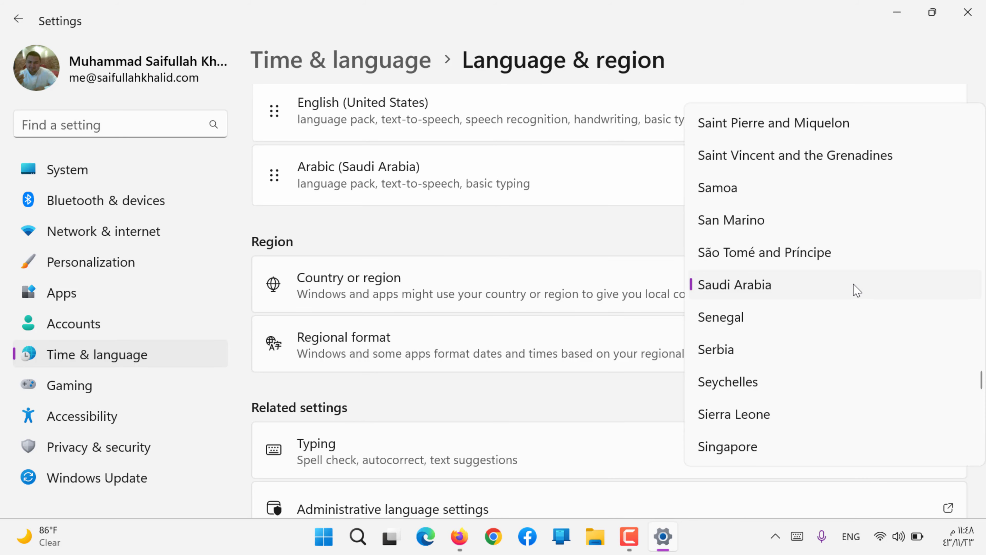
pyautogui.write('un')
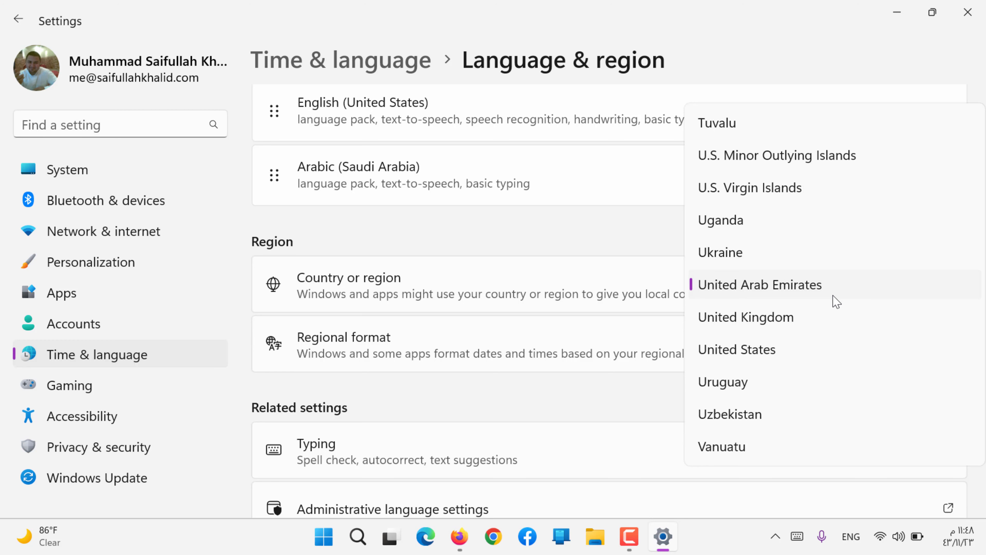
pyautogui.click(743, 349)
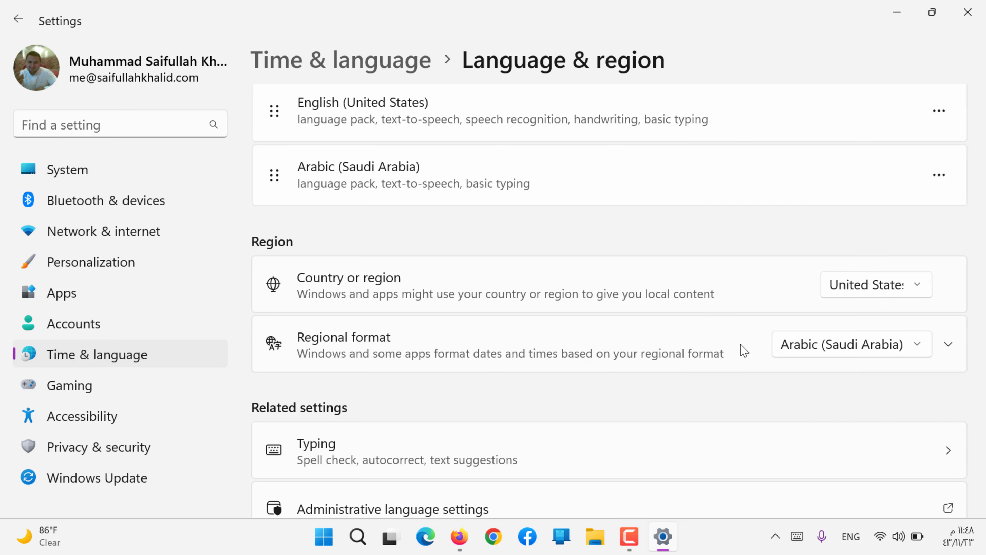
pyautogui.click(798, 349)
pyautogui.scroll(8, 829, 171)
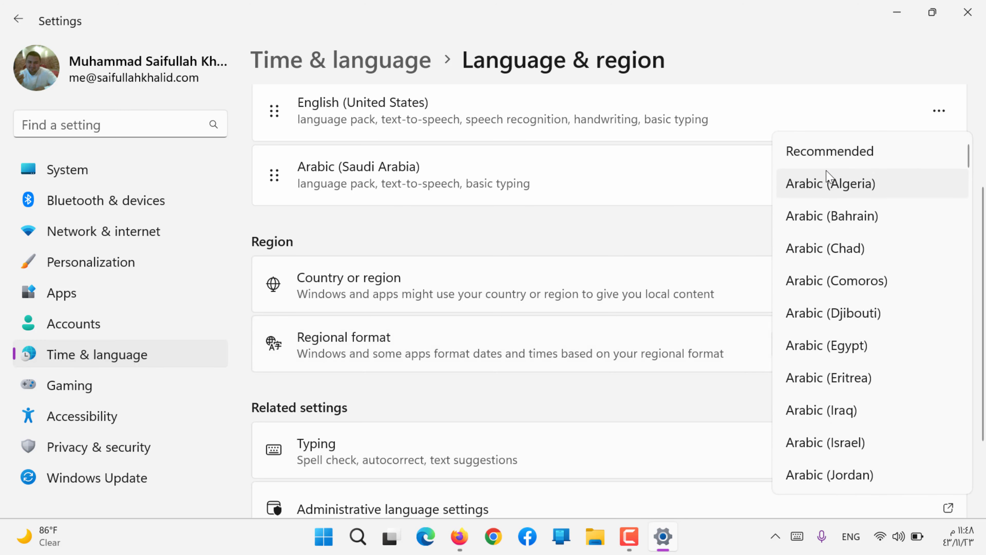
pyautogui.click(830, 159)
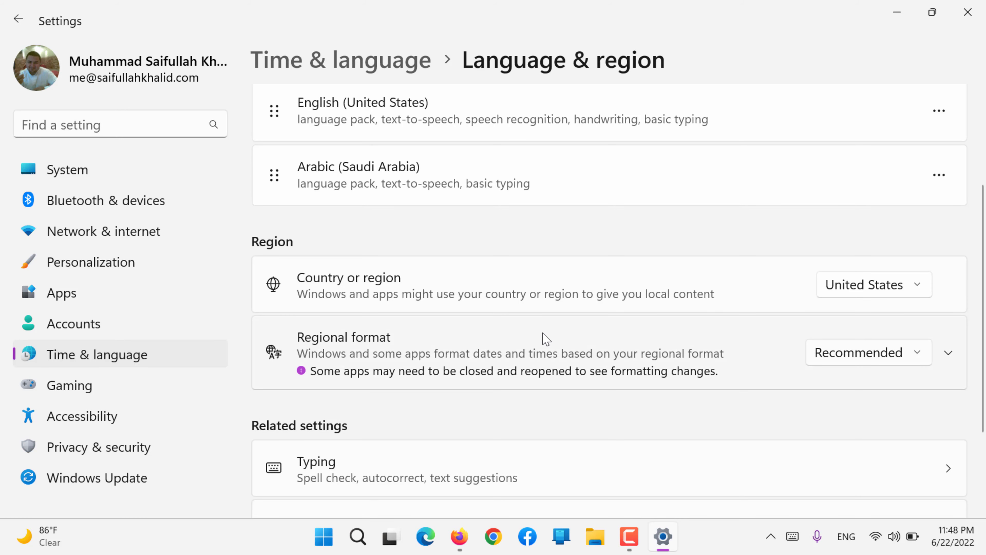
pyautogui.scroll(-3, 543, 335)
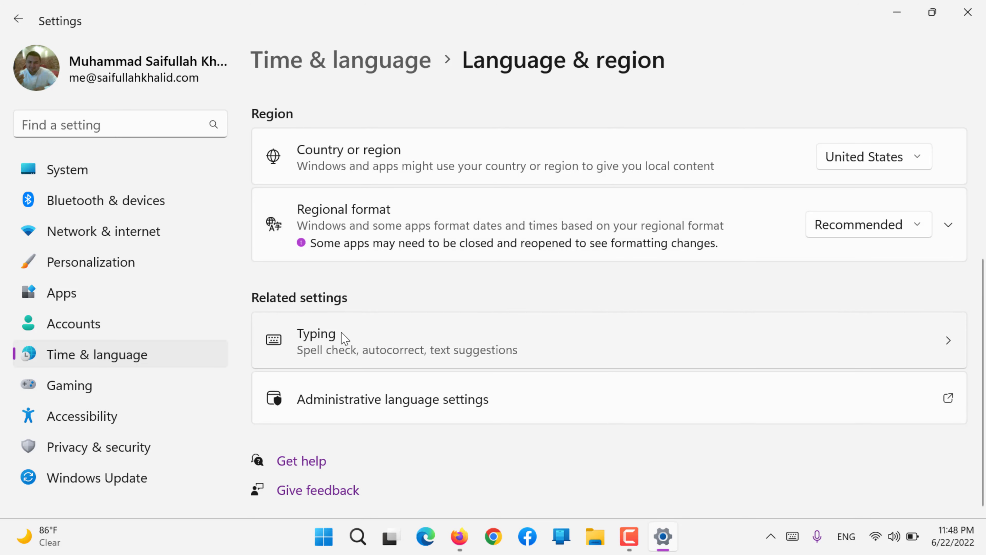
# Step: Open the Typing settings and expand the touch keyboard options to review the available choices
pyautogui.click(296, 354)
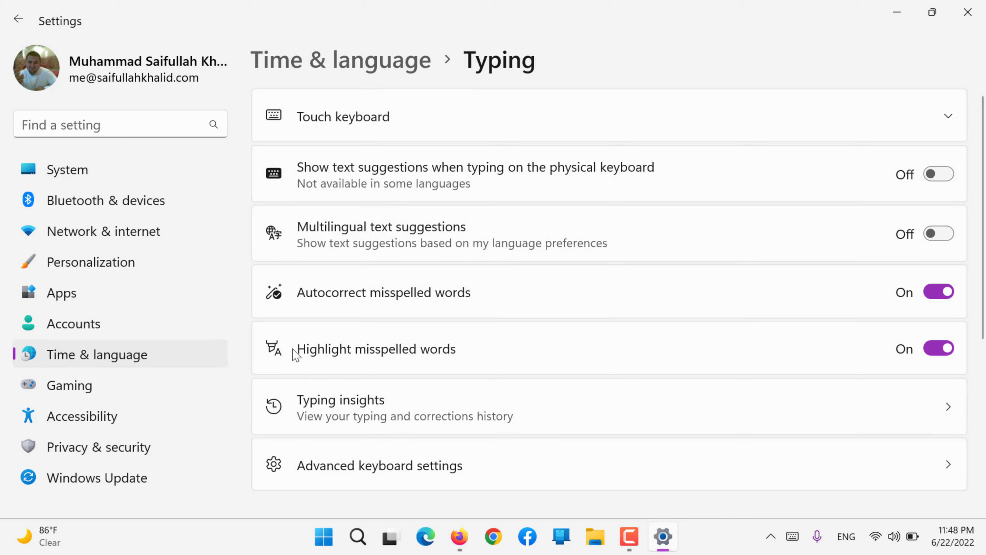
pyautogui.click(320, 120)
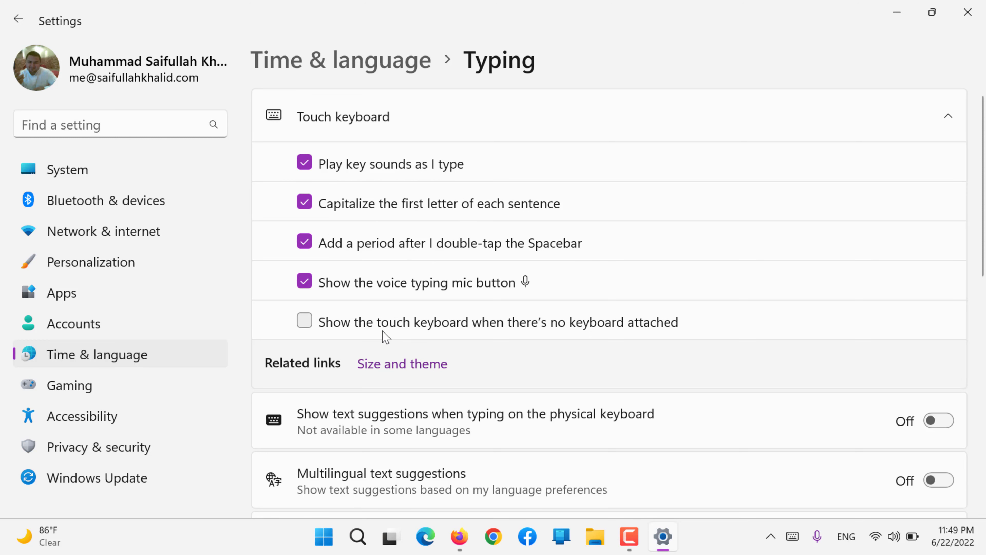
pyautogui.click(413, 332)
pyautogui.click(604, 328)
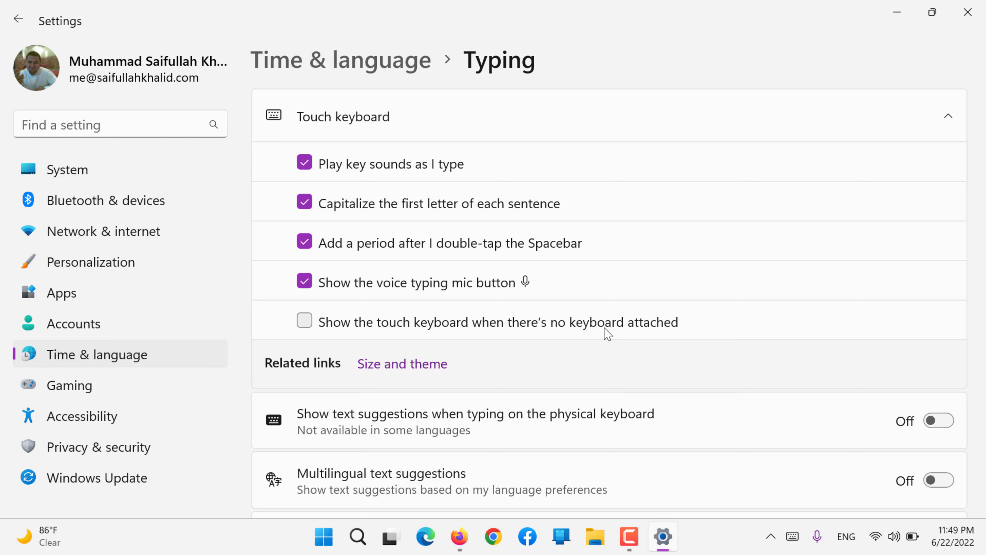
pyautogui.scroll(-5, 608, 333)
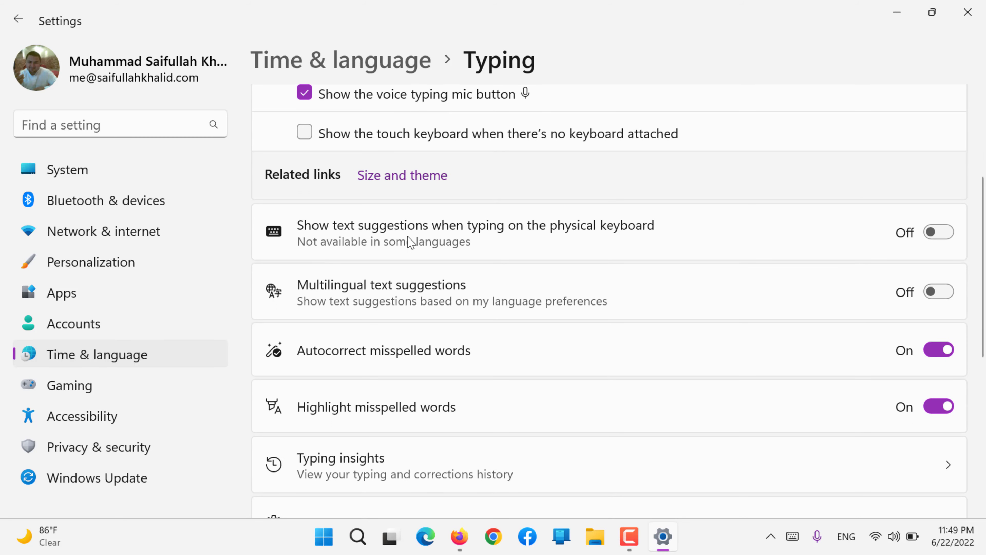
# Step: Turn on text suggestions for the physical keyboard and try them by entering "sugges" in Windows search, closing the search when done
pyautogui.click(954, 236)
pyautogui.press('super')
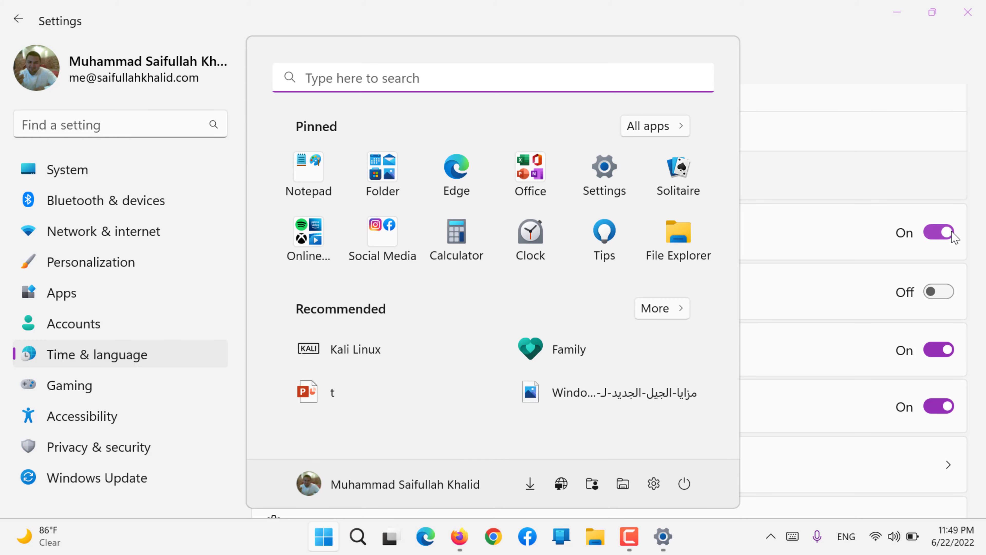
pyautogui.write('sugg')
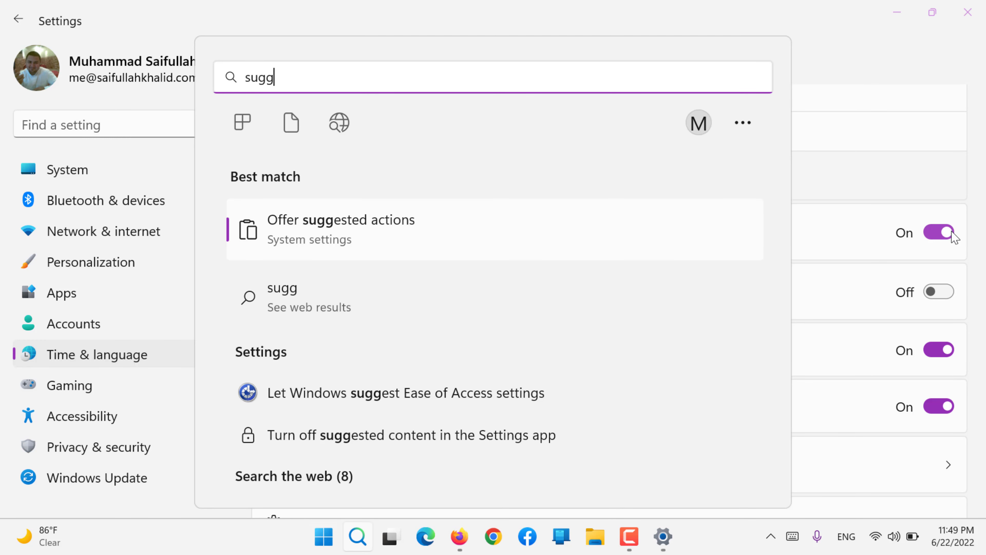
pyautogui.write('es')
pyautogui.press('Escape')
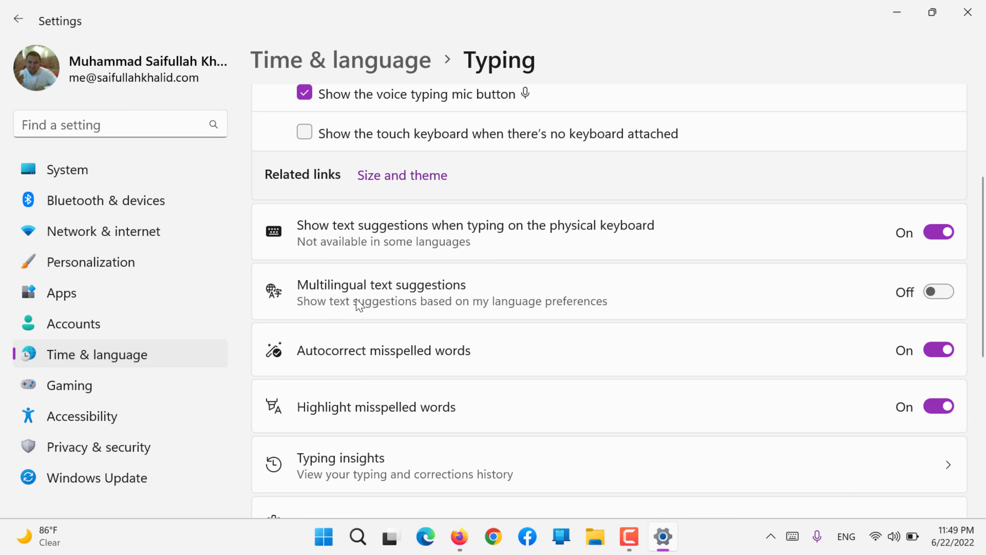
# Step: Toggle multilingual text suggestions on and back off, and turn off text suggestions for the physical keyboard
pyautogui.click(946, 295)
pyautogui.click(946, 296)
pyautogui.click(946, 233)
# Step: Review the Typing insights statistics on suggestions, saved keystrokes, corrections and swiped words, and return to the Typing page
pyautogui.scroll(-1, 650, 317)
pyautogui.scroll(-3, 650, 317)
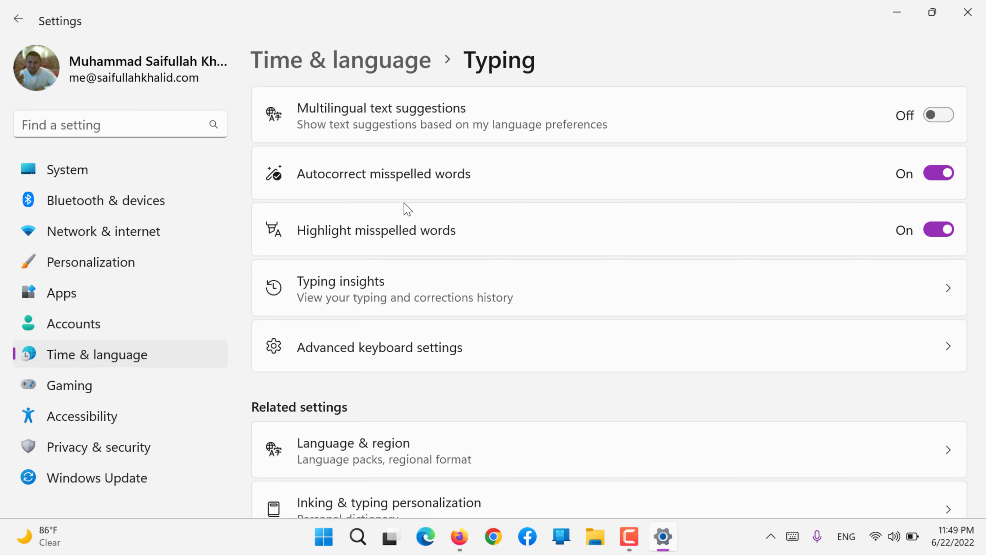
pyautogui.scroll(-1, 407, 209)
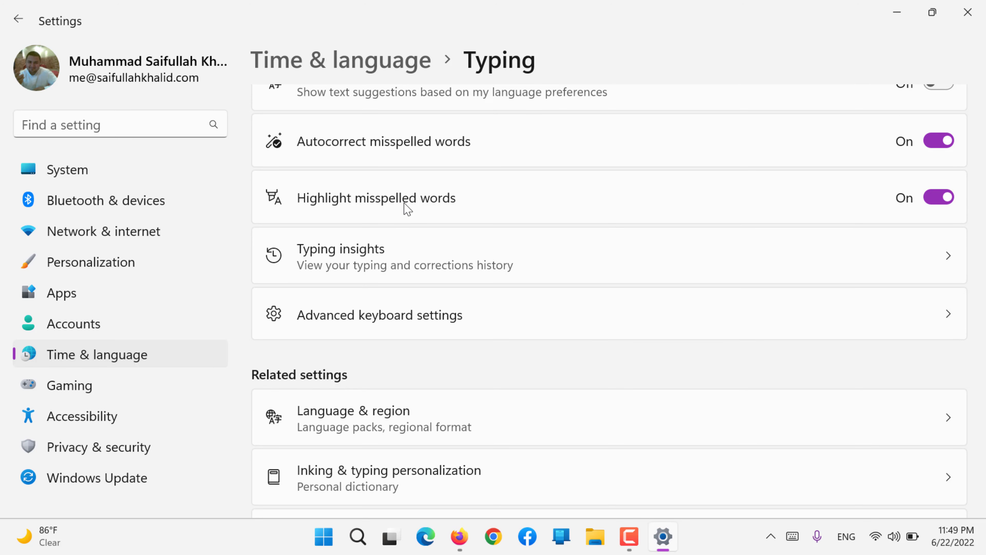
pyautogui.click(397, 254)
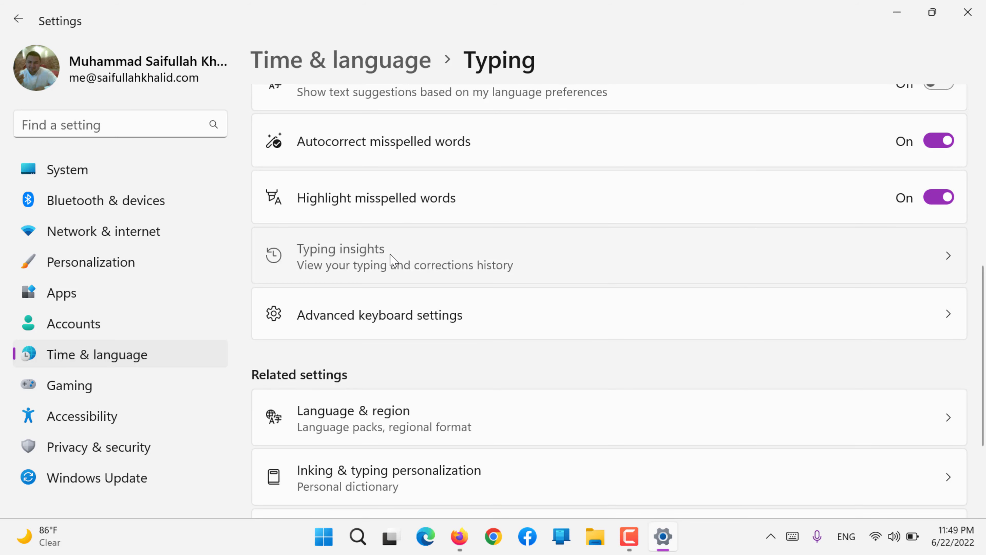
pyautogui.scroll(-10, 393, 259)
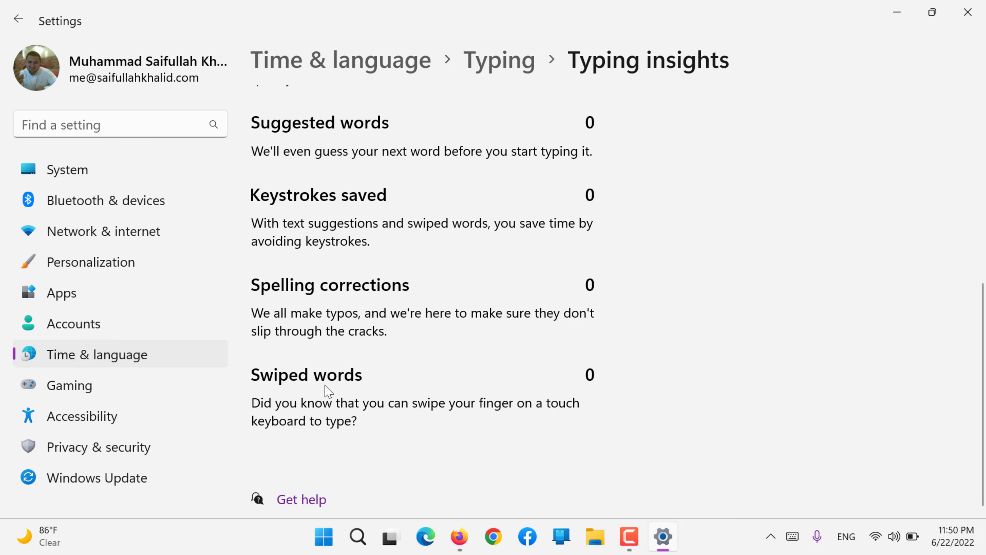
pyautogui.click(469, 60)
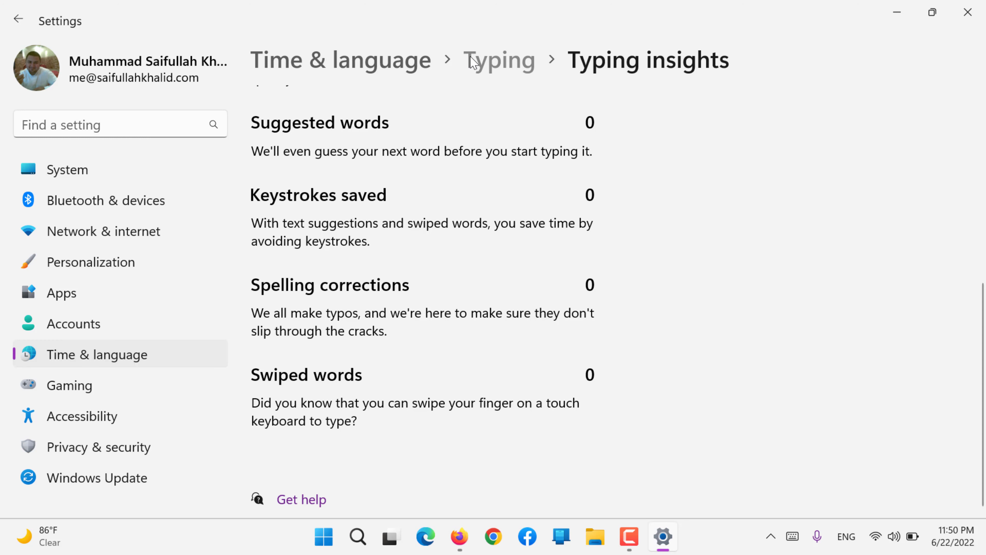
# Step: Look over the related Typing settings and the Language & region page, ending on the Time & language overview
pyautogui.scroll(-5, 347, 364)
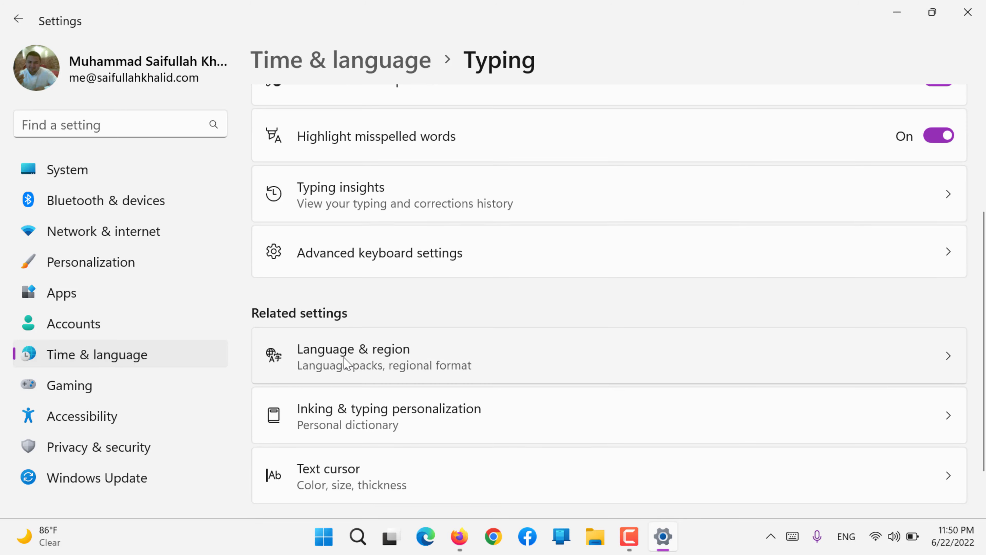
pyautogui.click(132, 355)
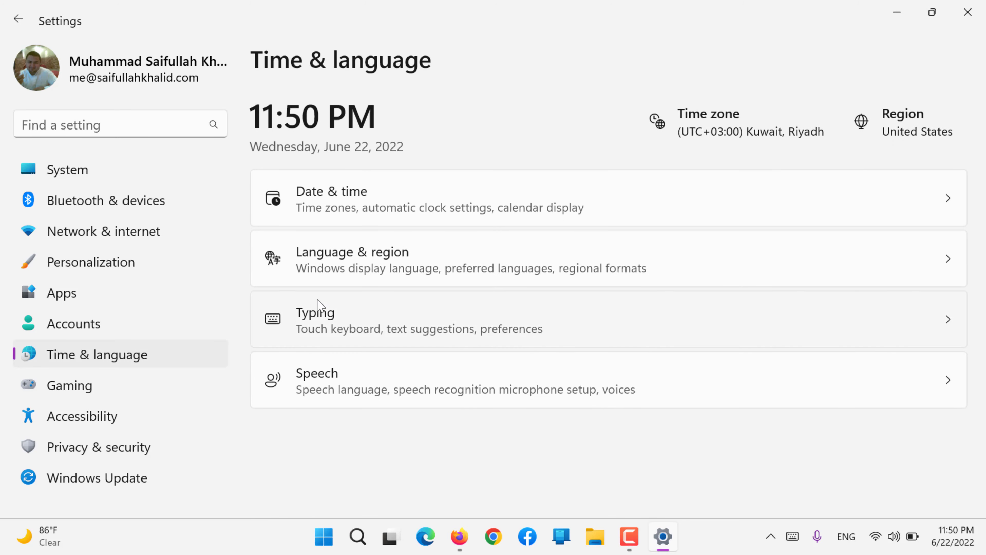
pyautogui.click(379, 268)
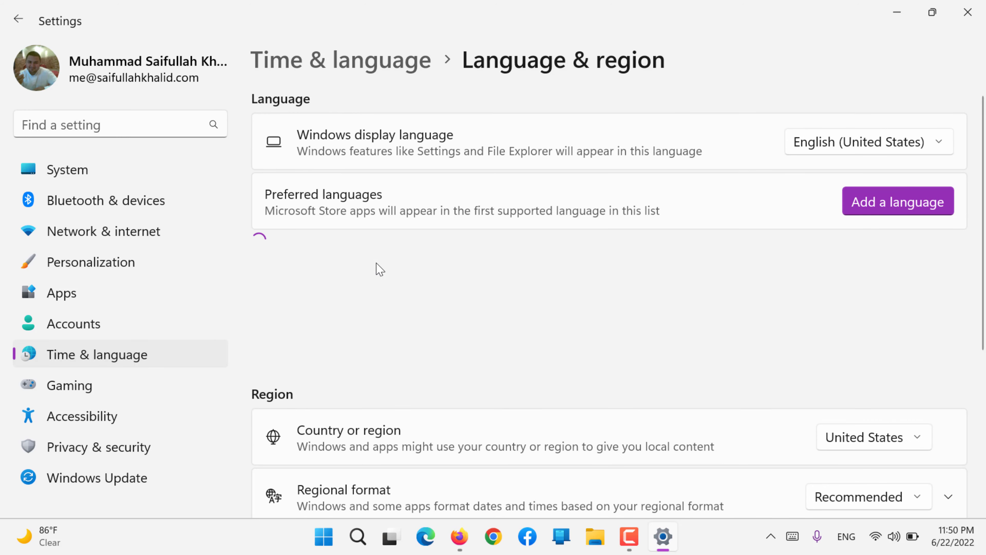
pyautogui.scroll(-5, 377, 267)
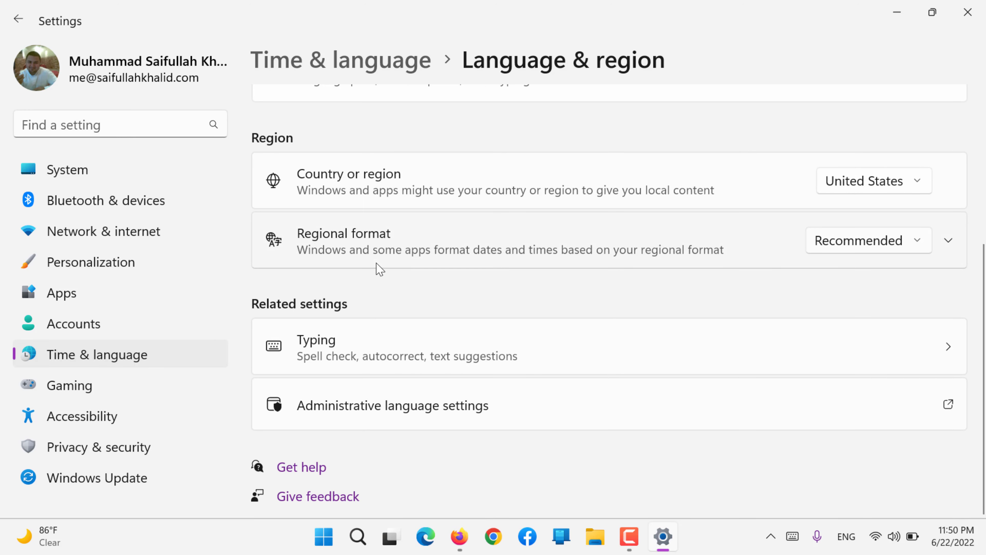
pyautogui.scroll(-1, 377, 267)
pyautogui.click(186, 365)
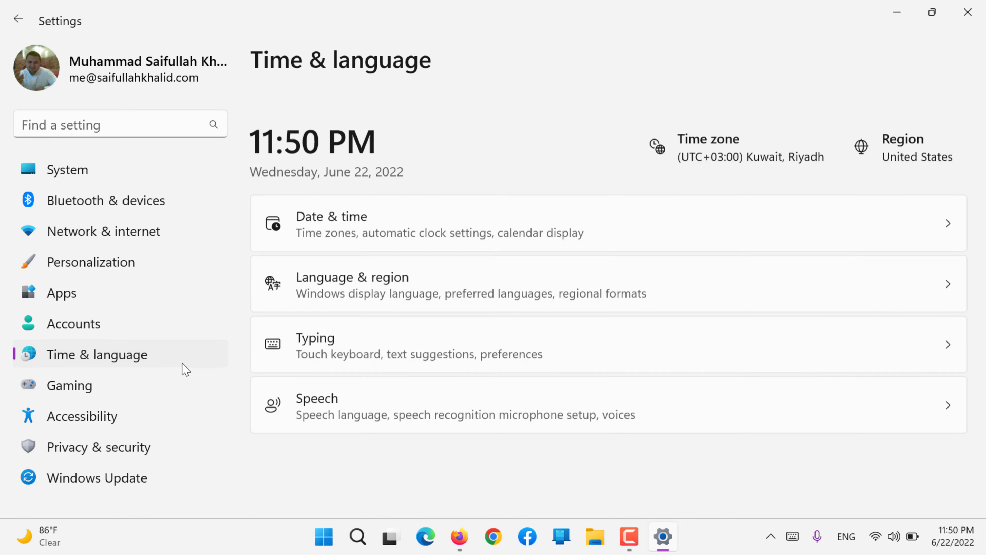
# Step: Open the advanced keyboard settings from Typing and check the default input method override choices without changing the selection
pyautogui.click(308, 319)
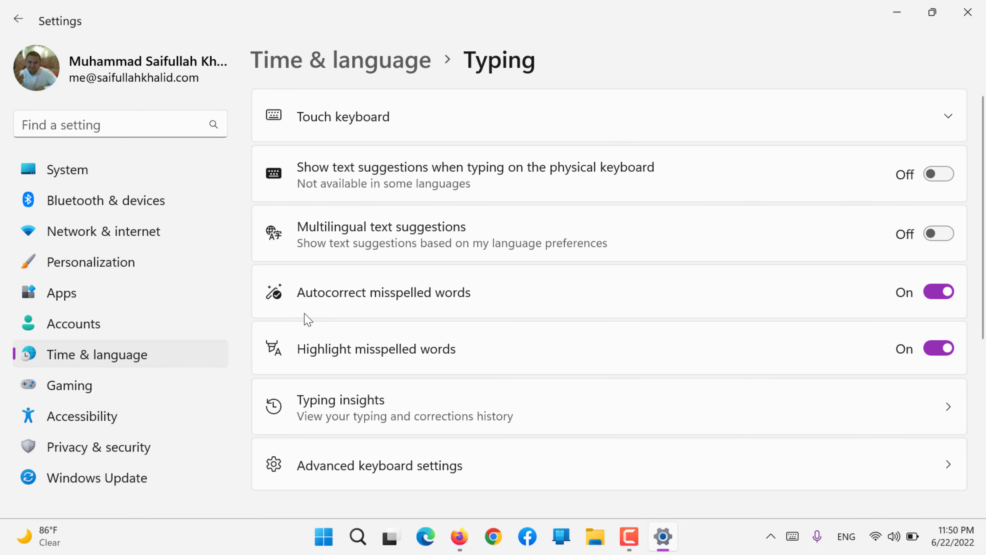
pyautogui.scroll(-1, 306, 319)
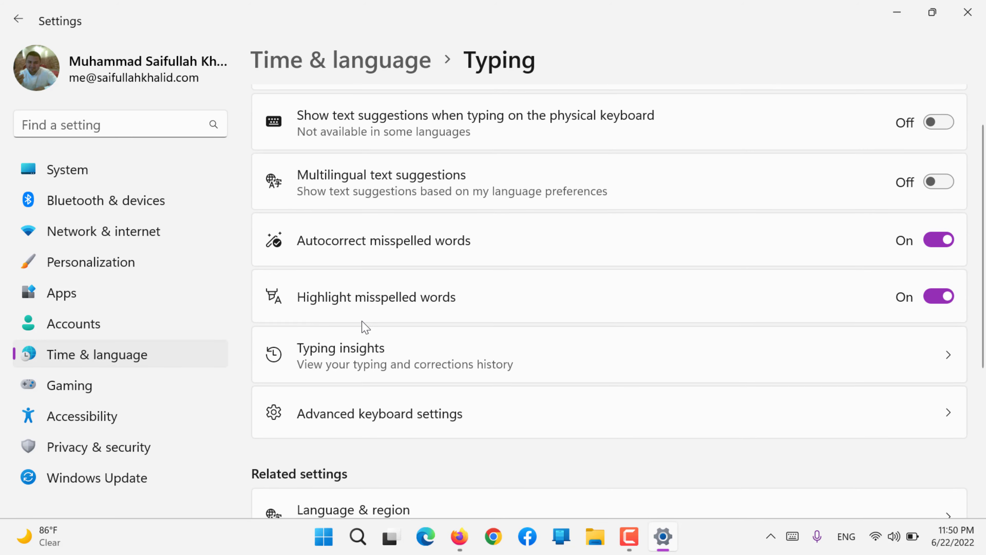
pyautogui.scroll(-2, 365, 328)
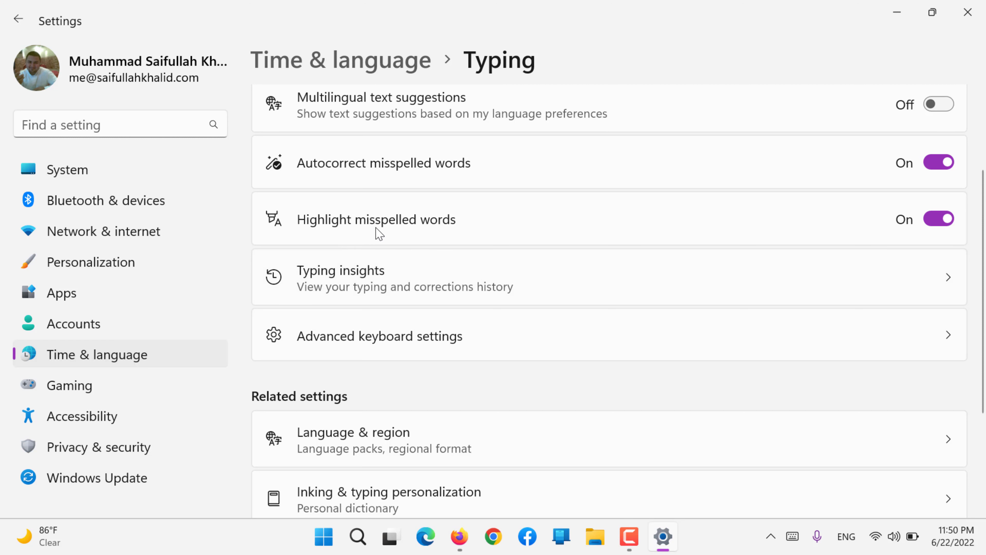
pyautogui.scroll(-2, 363, 258)
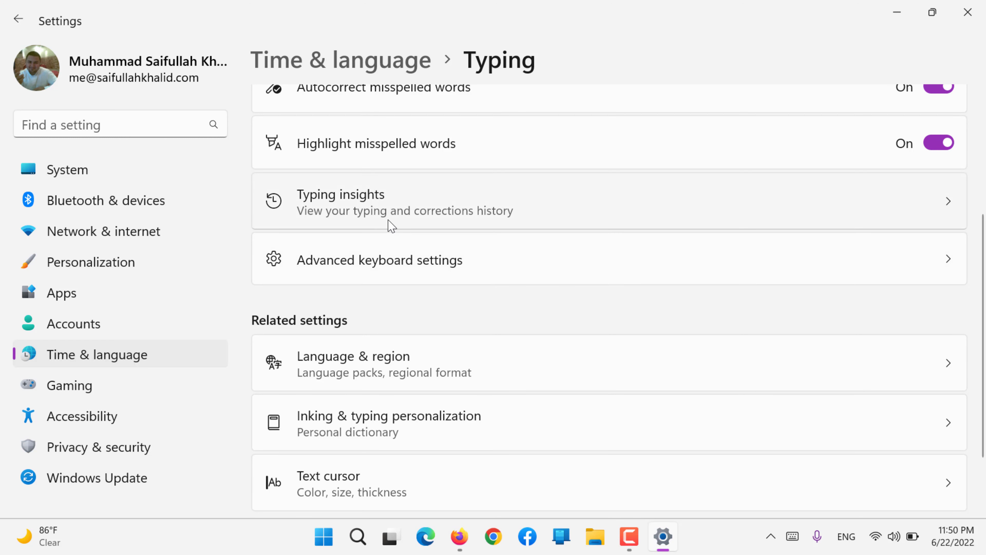
pyautogui.scroll(-1, 391, 224)
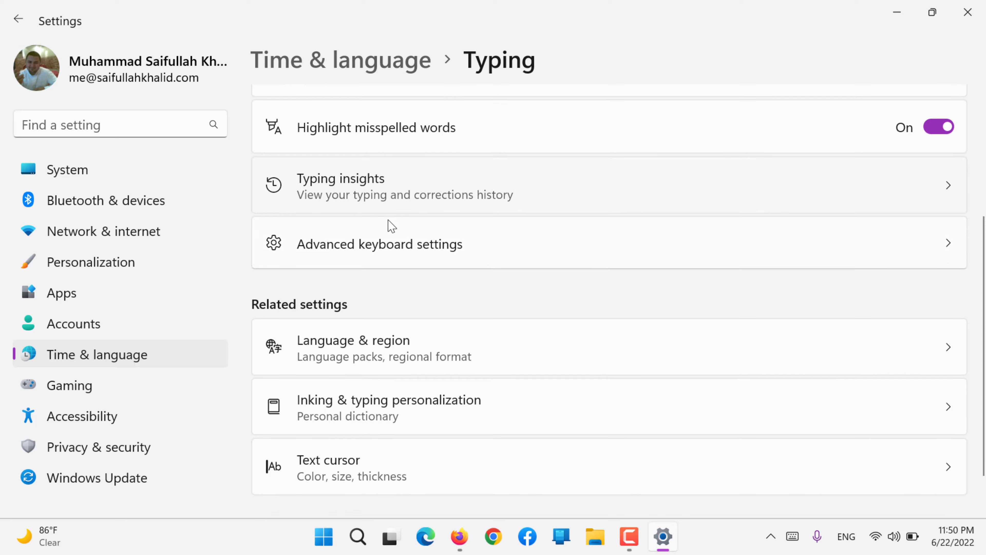
pyautogui.click(378, 252)
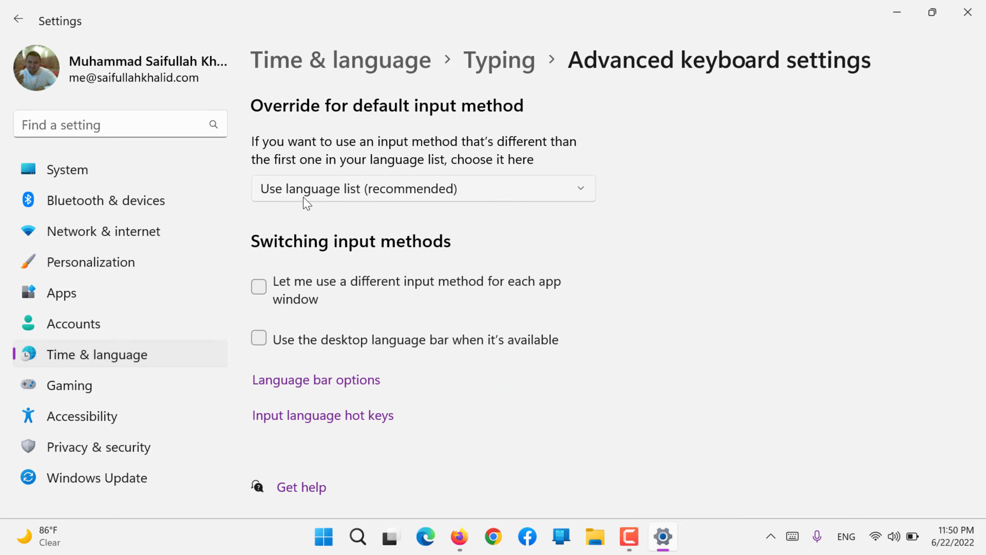
pyautogui.click(293, 191)
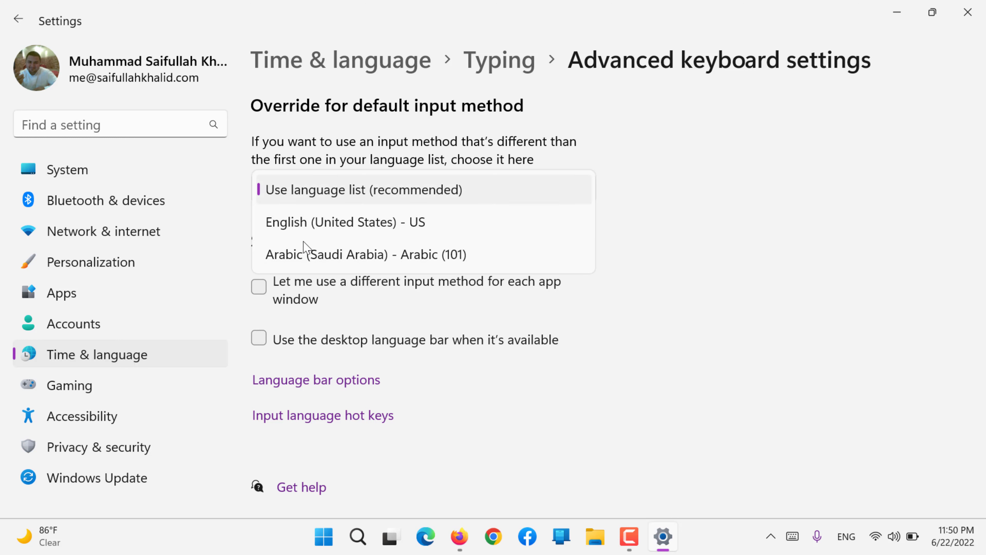
pyautogui.click(371, 286)
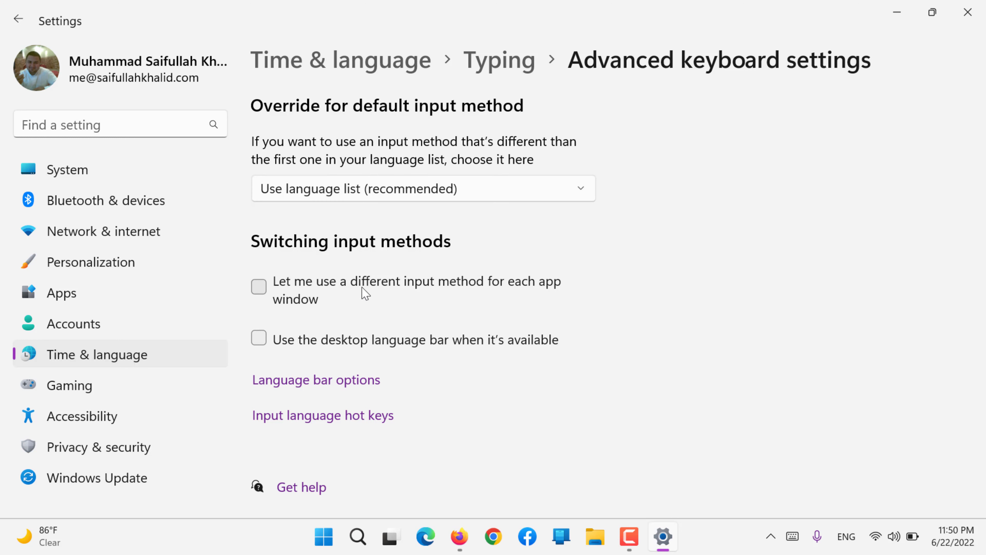
# Step: Try enabling separate input methods for each app window and the desktop language bar, and turn both options back off
pyautogui.click(425, 298)
pyautogui.click(500, 348)
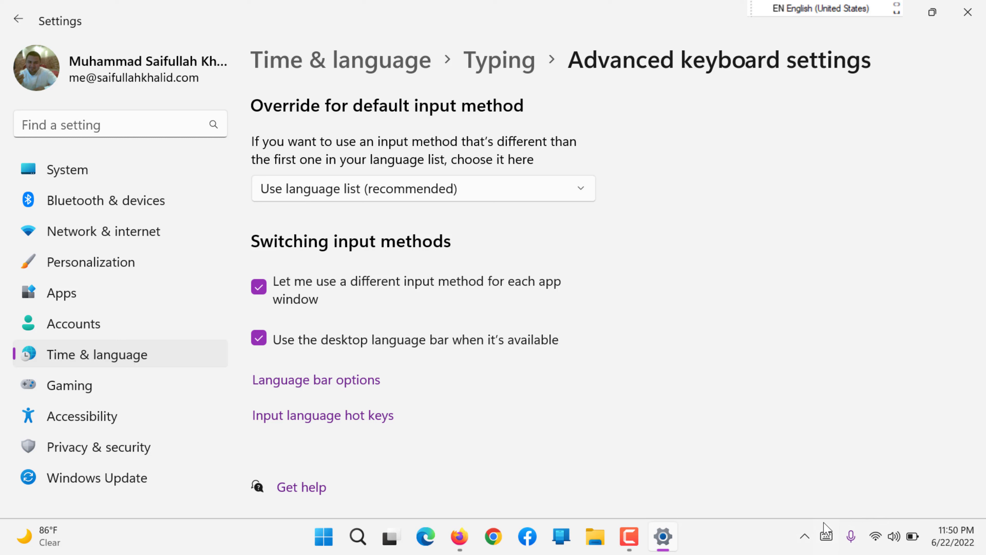
pyautogui.click(344, 348)
pyautogui.click(320, 294)
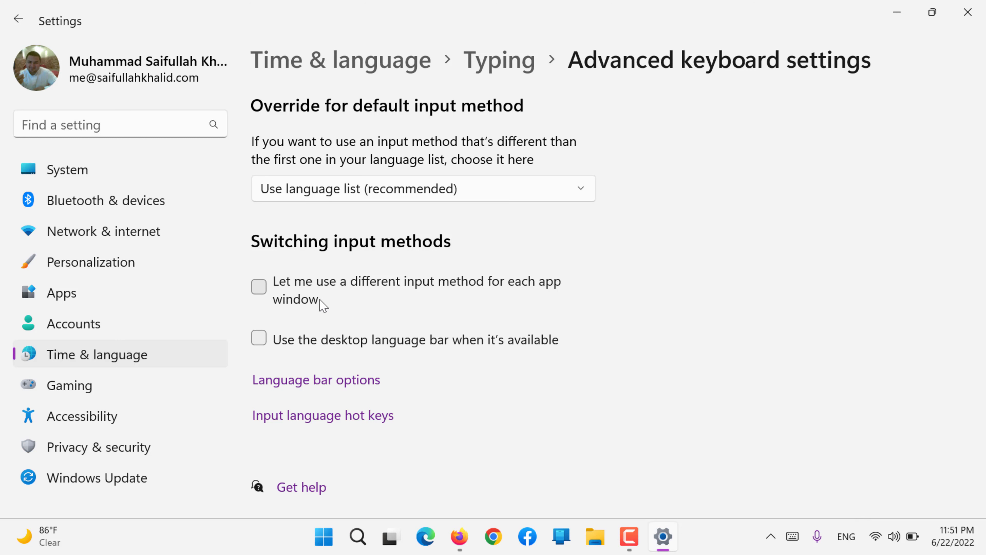
# Step: Open the language bar options, set the bar to Floating On Desktop and transparent when inactive, and apply the changes
pyautogui.click(316, 393)
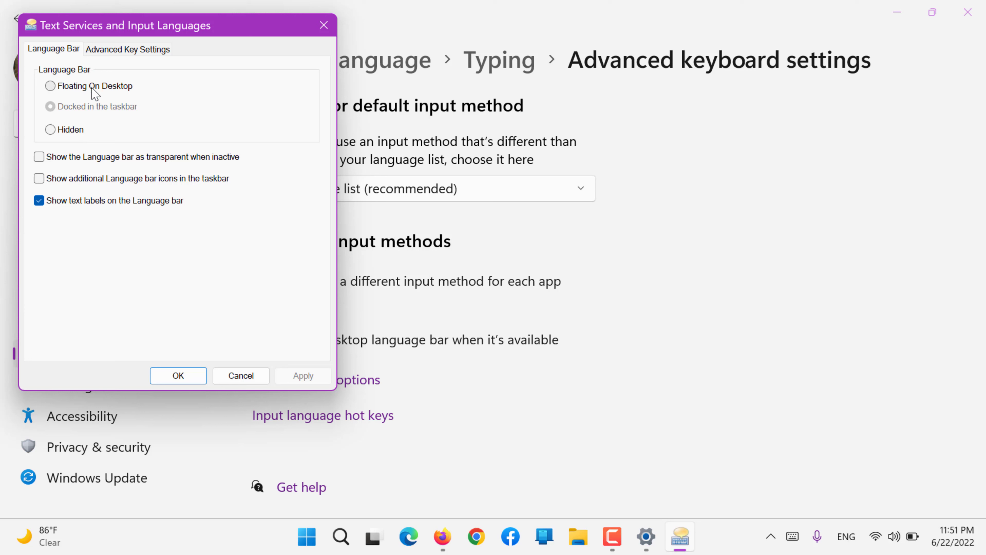
pyautogui.click(107, 82)
pyautogui.click(103, 89)
pyautogui.click(116, 54)
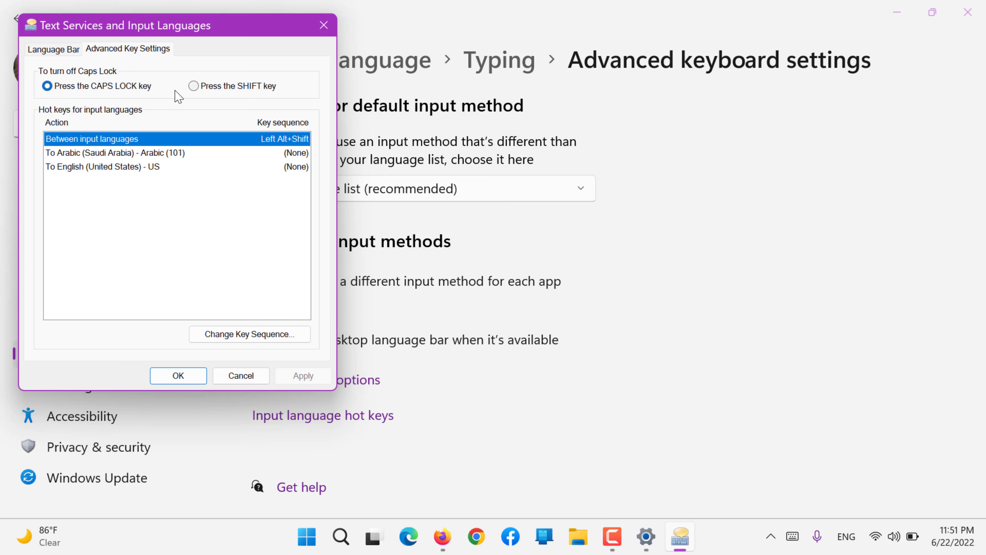
pyautogui.click(55, 46)
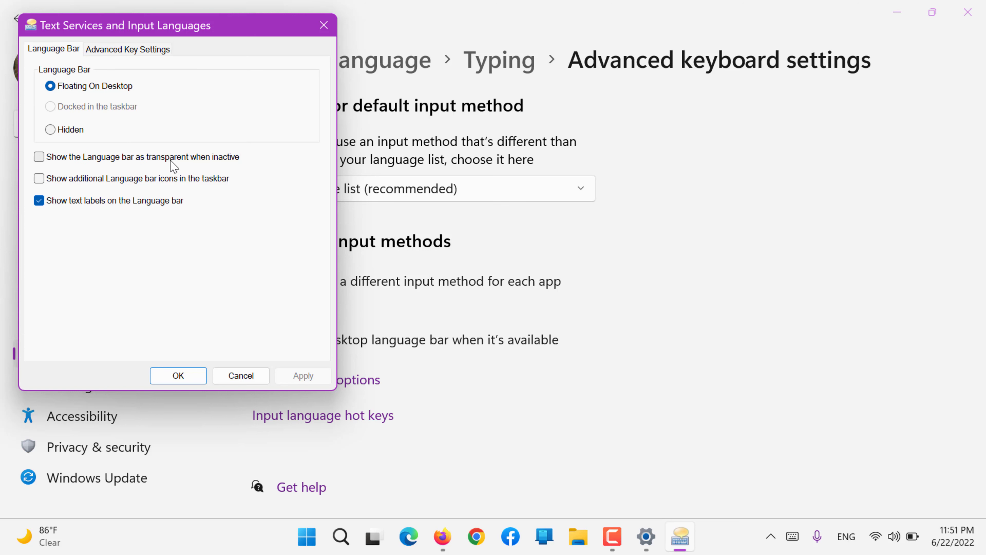
pyautogui.click(176, 166)
pyautogui.click(296, 376)
# Step: Set the language bar to Hidden with inactive transparency off, apply the changes and close the language bar options
pyautogui.click(55, 130)
pyautogui.click(60, 156)
pyautogui.click(68, 179)
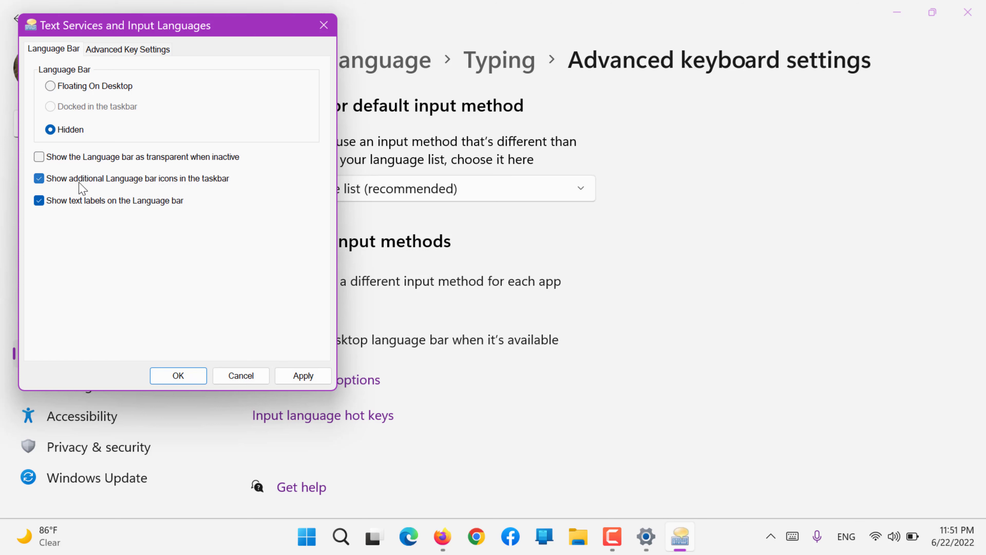
pyautogui.click(302, 376)
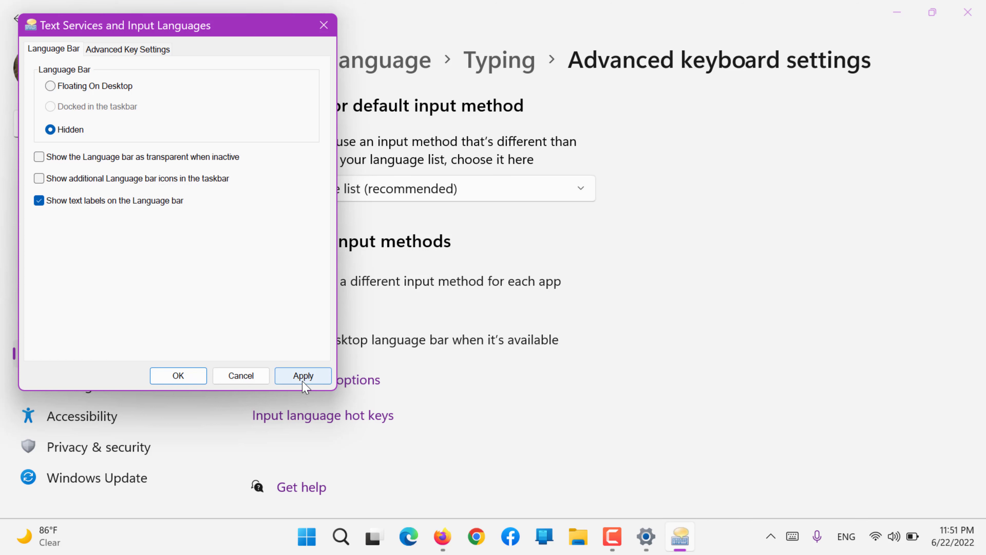
pyautogui.click(192, 375)
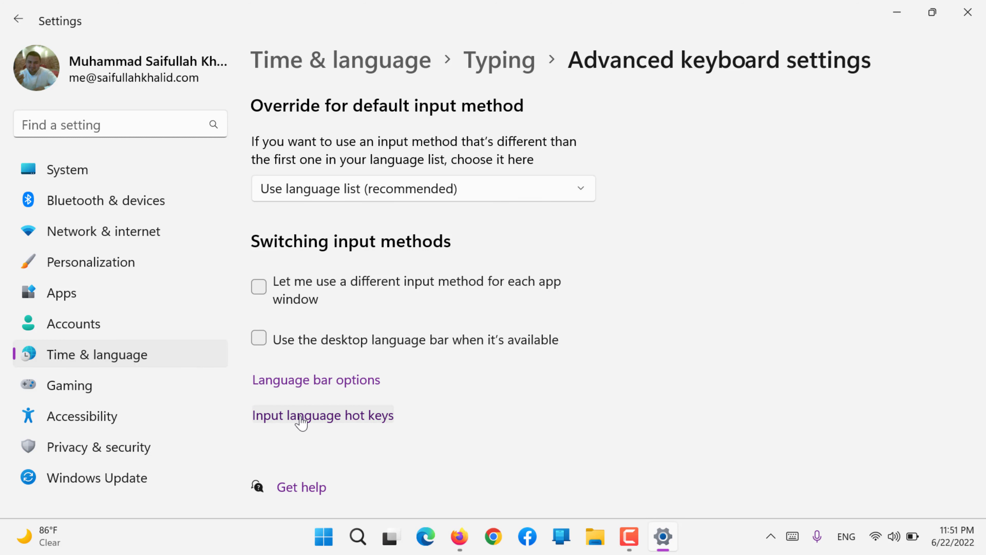
# Step: Try enabling Ctrl+0 as the input language hot key for Arabic (Saudi Arabia) and discard the change
pyautogui.click(301, 422)
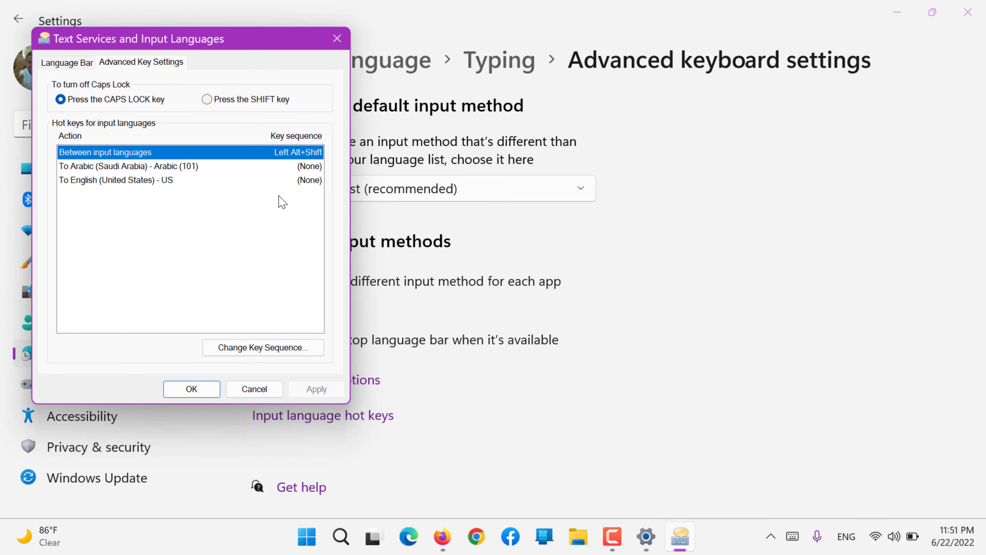
pyautogui.click(198, 167)
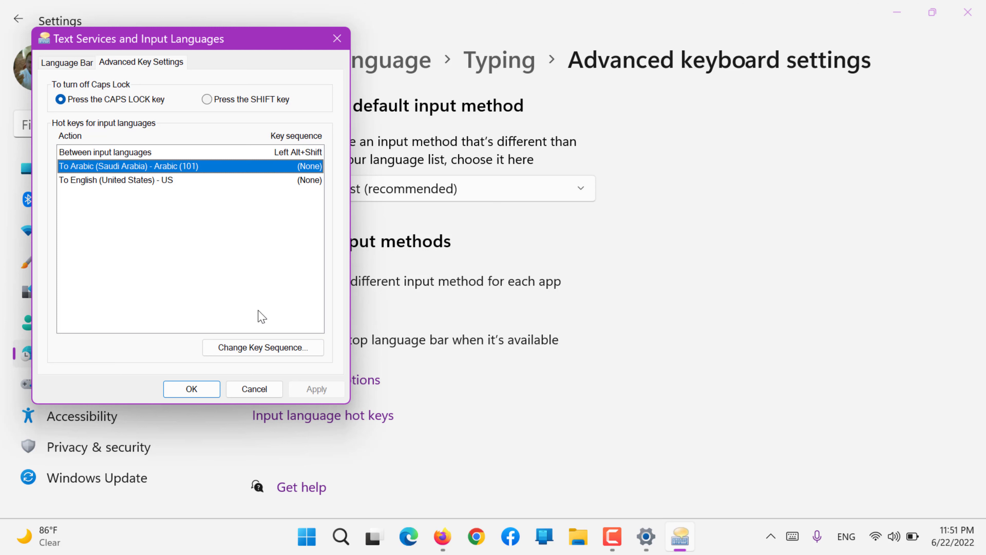
pyautogui.click(259, 346)
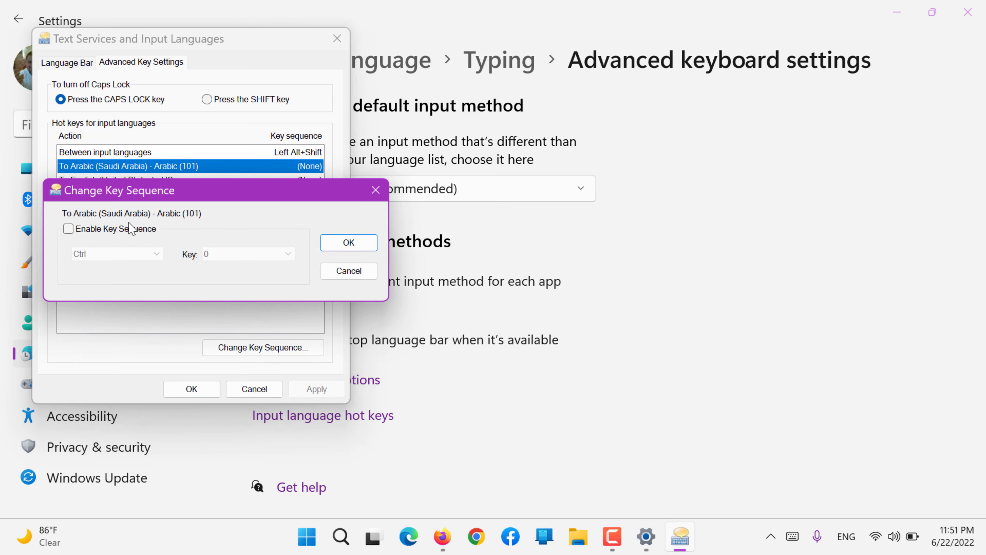
pyautogui.click(125, 228)
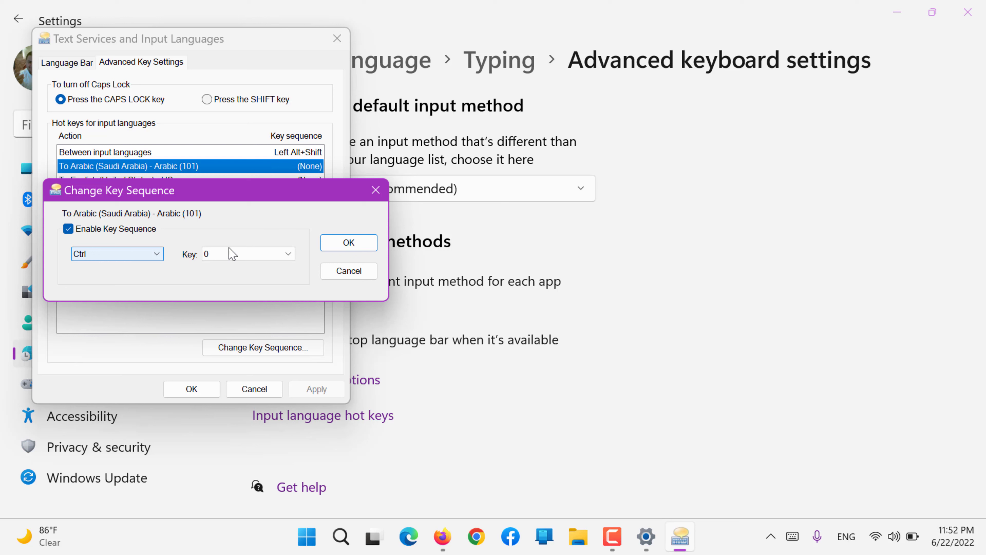
pyautogui.click(358, 245)
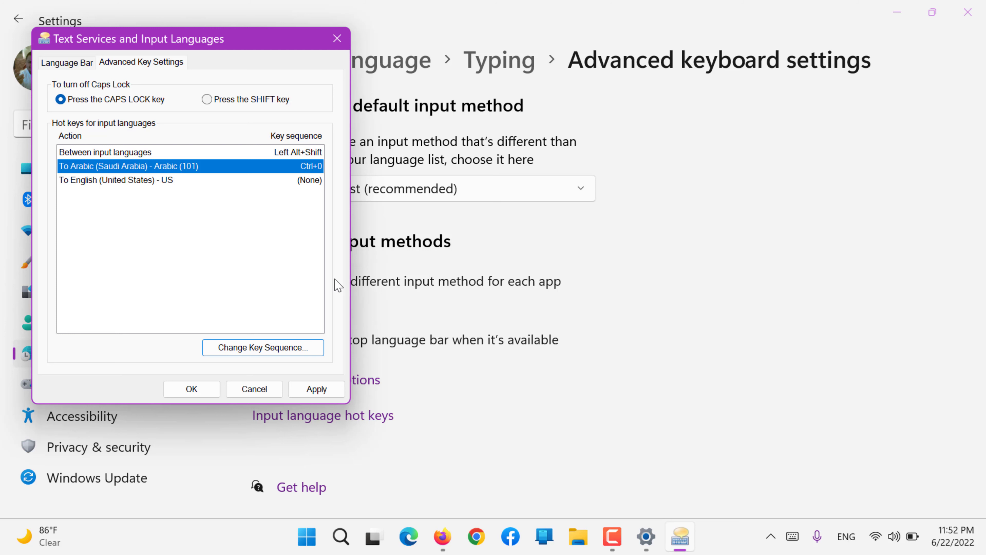
pyautogui.click(258, 389)
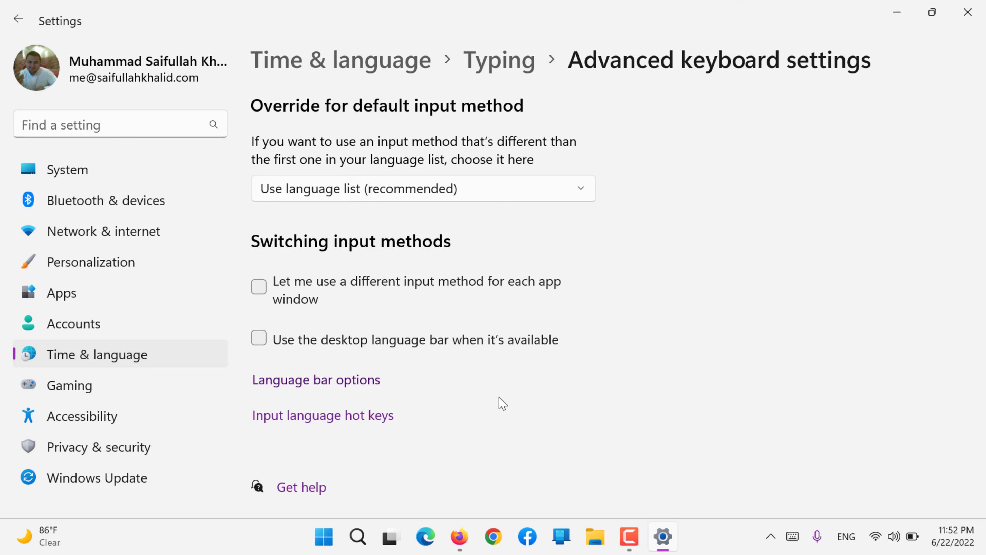
# Step: Check the available keyboard layouts and return to the Time & language overview
pyautogui.click(839, 540)
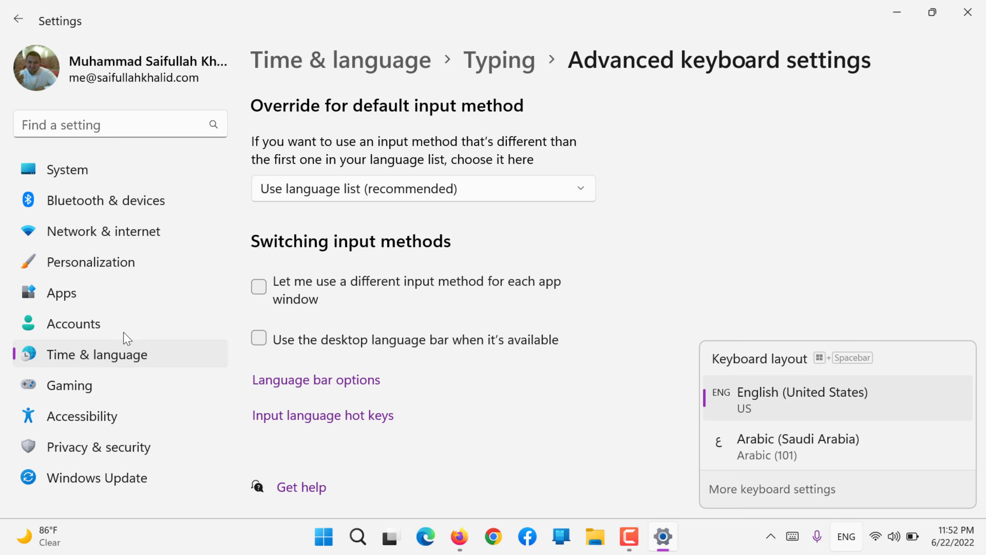
pyautogui.click(119, 353)
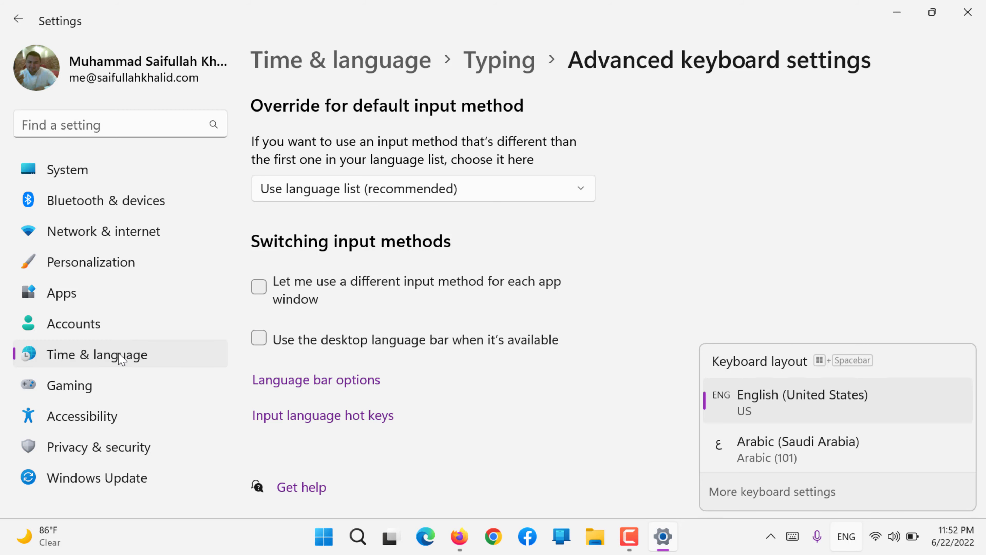
pyautogui.click(164, 354)
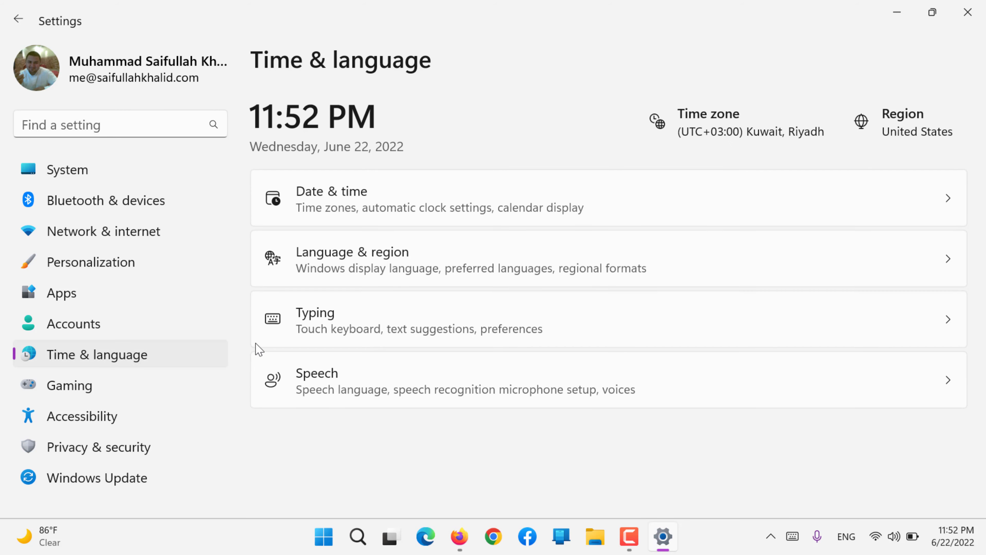
# Step: Open the Typing settings and view the related Inking & typing personalization options
pyautogui.click(310, 332)
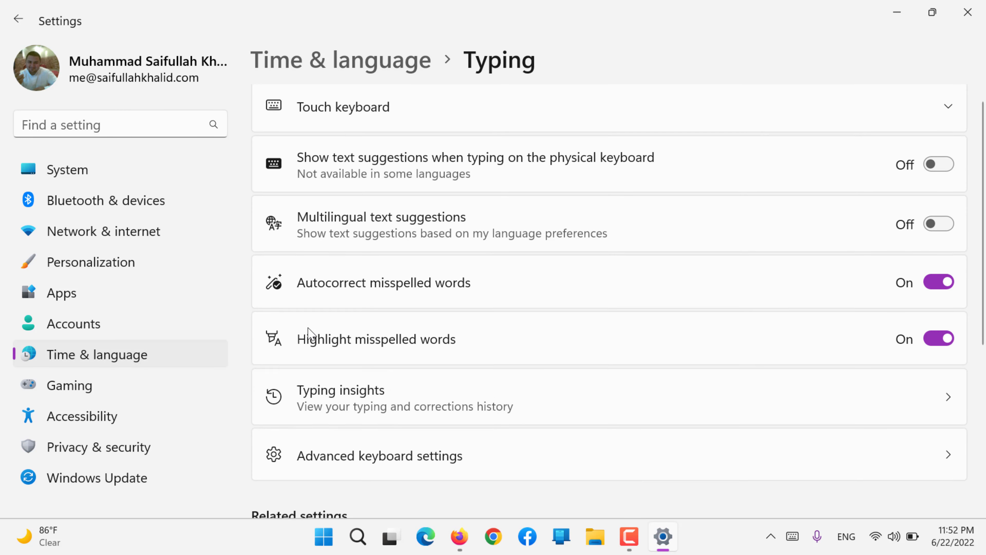
pyautogui.scroll(-5, 310, 333)
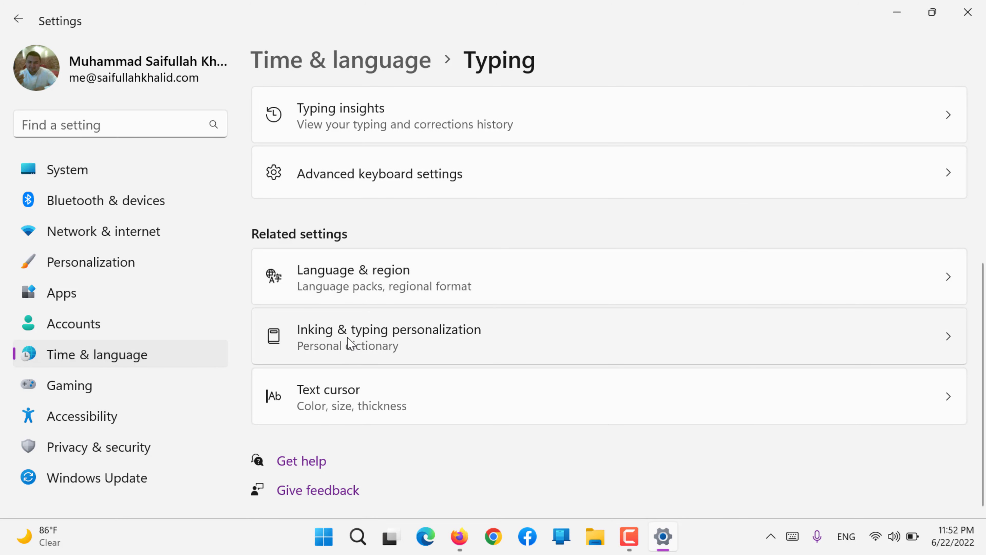
pyautogui.click(354, 343)
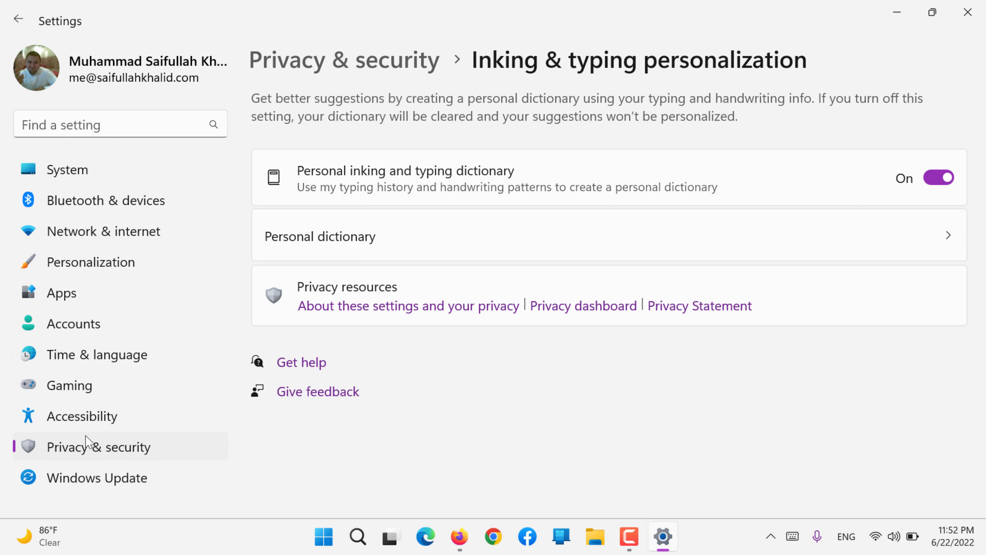
# Step: Open the Speech settings, check the speech language choices and try the non-native accent recognition option, leaving it off
pyautogui.click(72, 367)
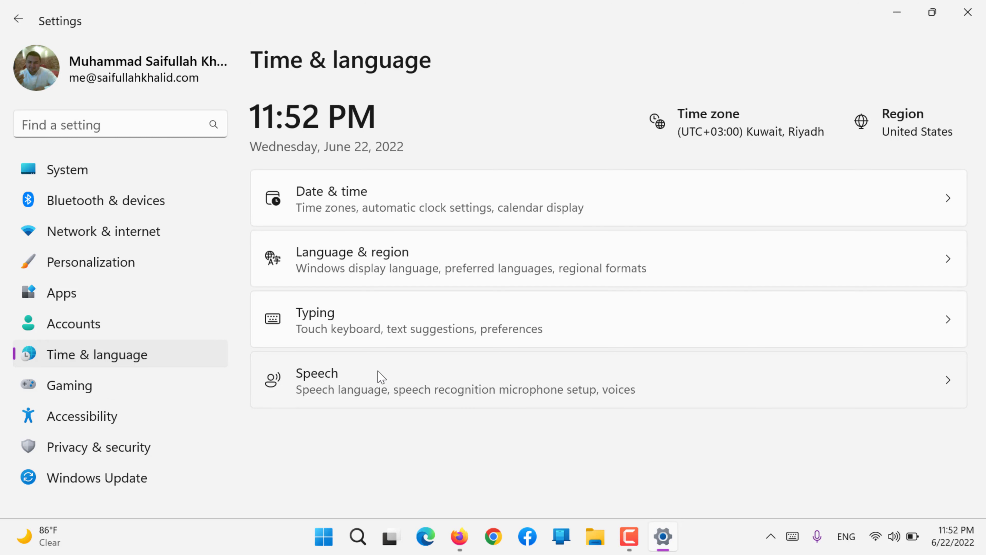
pyautogui.click(380, 376)
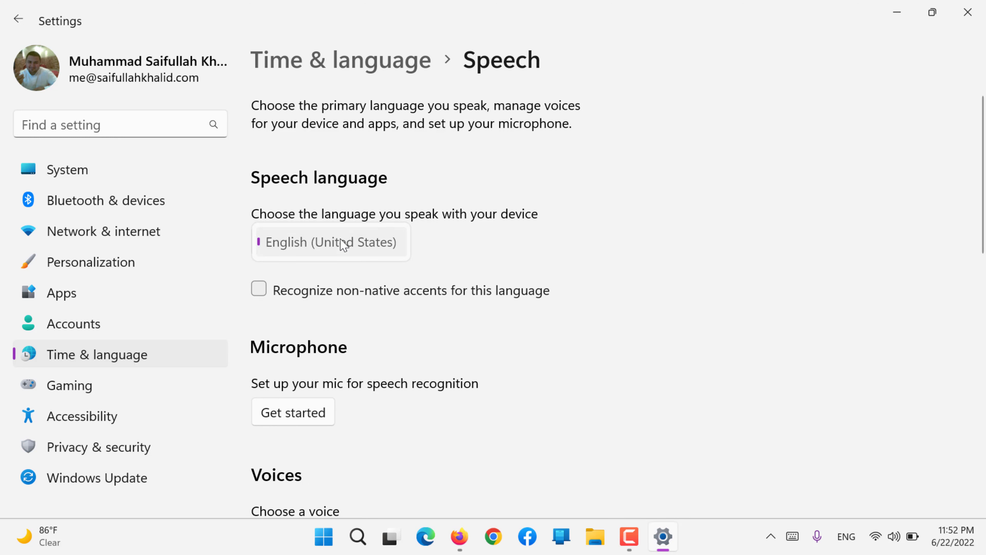
pyautogui.scroll(-2, 343, 244)
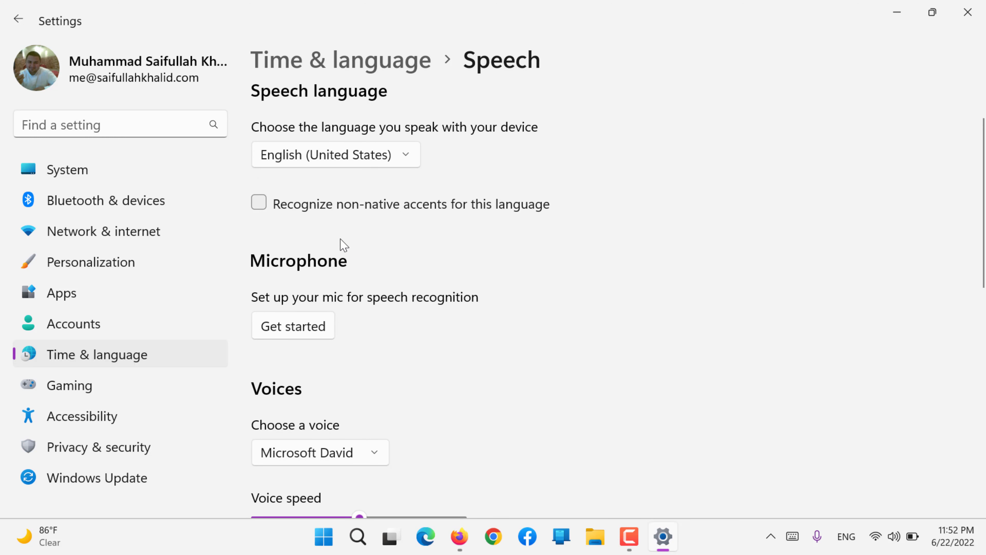
pyautogui.click(390, 212)
pyautogui.click(390, 212)
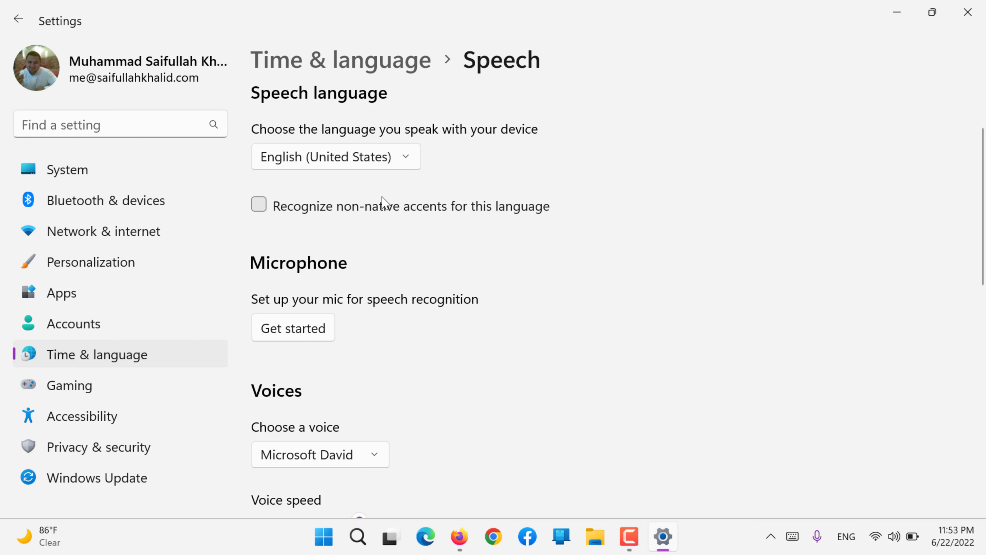
pyautogui.click(382, 202)
pyautogui.click(382, 202)
pyautogui.scroll(-2, 383, 203)
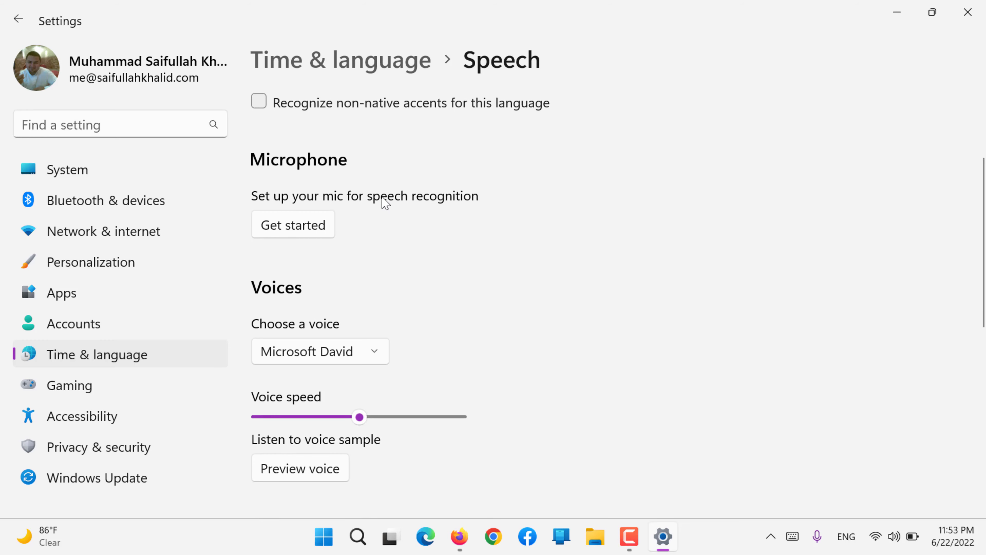
# Step: Start and cancel the microphone setup for speech recognition, and preview the Microsoft David voice sample
pyautogui.click(330, 232)
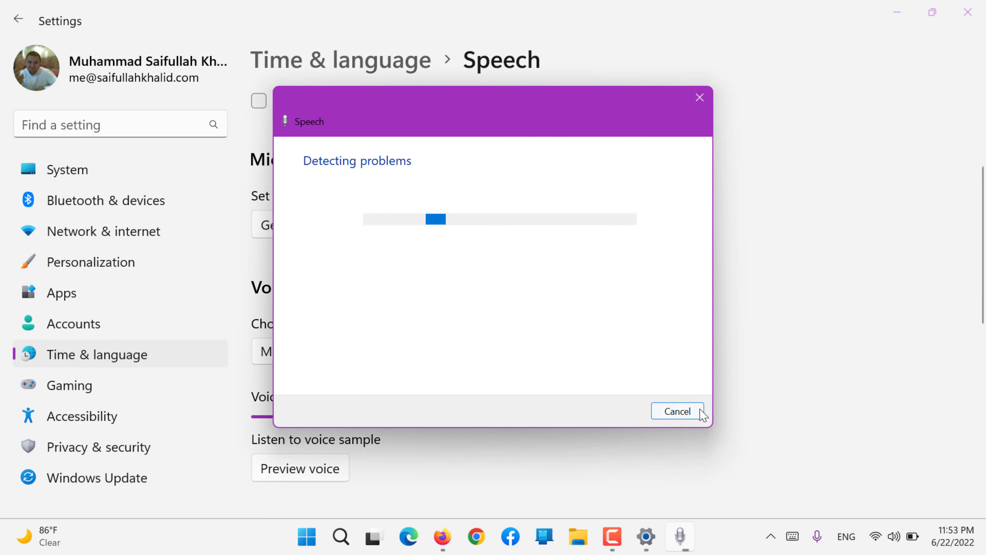
pyautogui.click(698, 411)
pyautogui.scroll(-3, 495, 344)
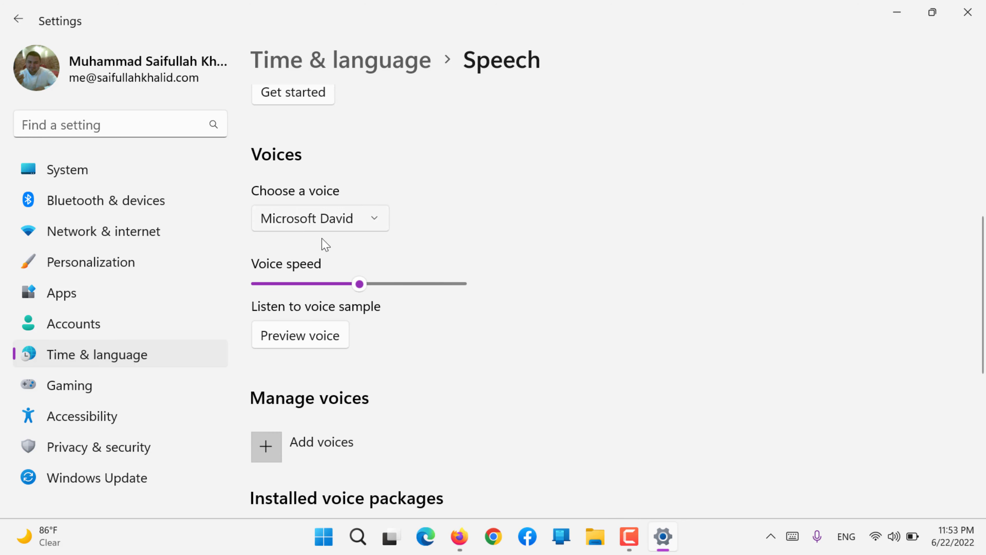
pyautogui.click(312, 338)
# Step: Browse the list of voice packages available to add and close it without installing any
pyautogui.scroll(-3, 314, 341)
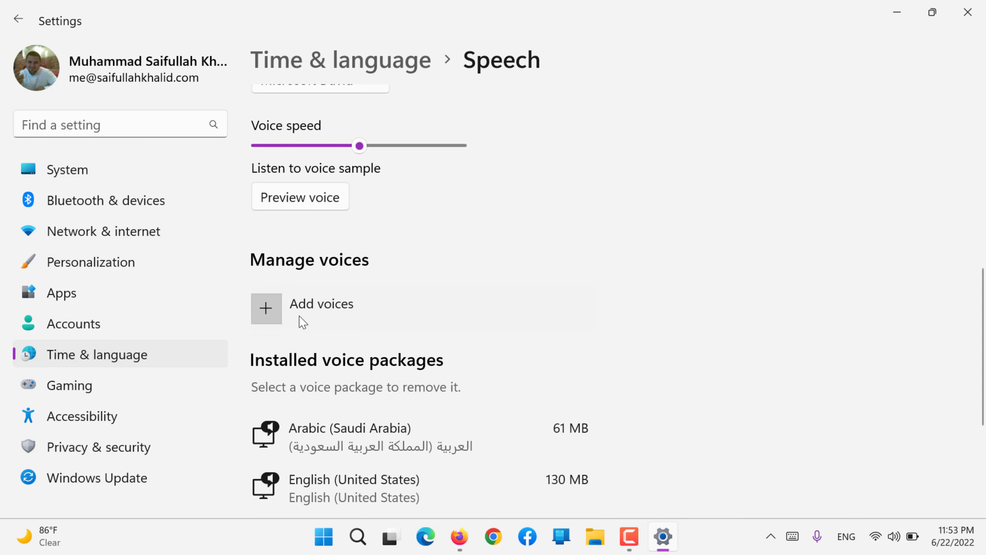
pyautogui.click(289, 324)
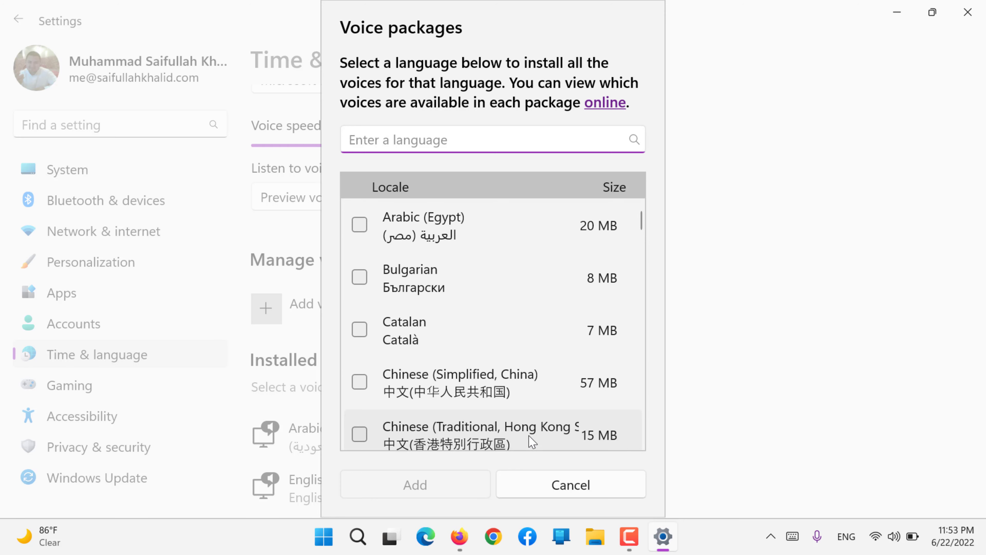
pyautogui.scroll(-15, 472, 381)
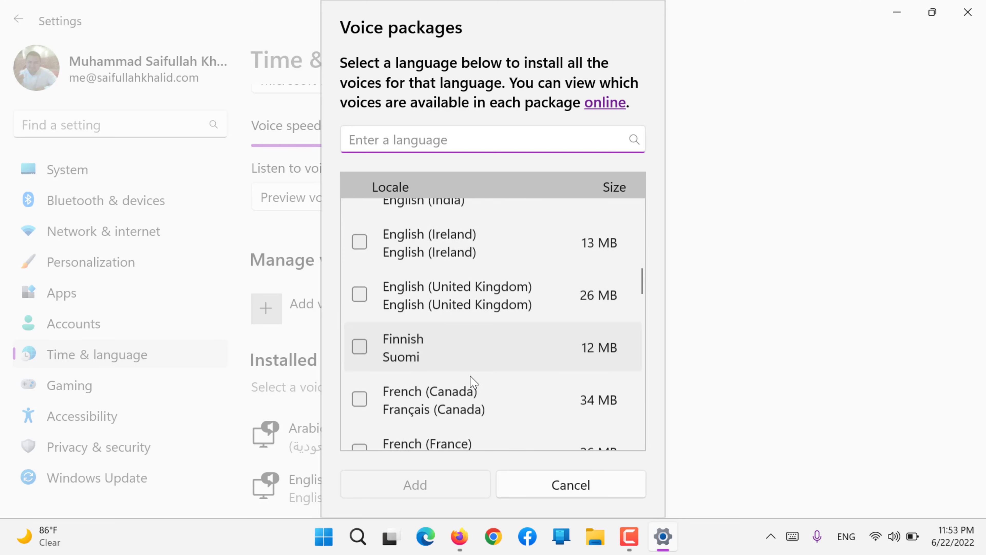
pyautogui.scroll(-5, 476, 378)
pyautogui.scroll(10, 472, 378)
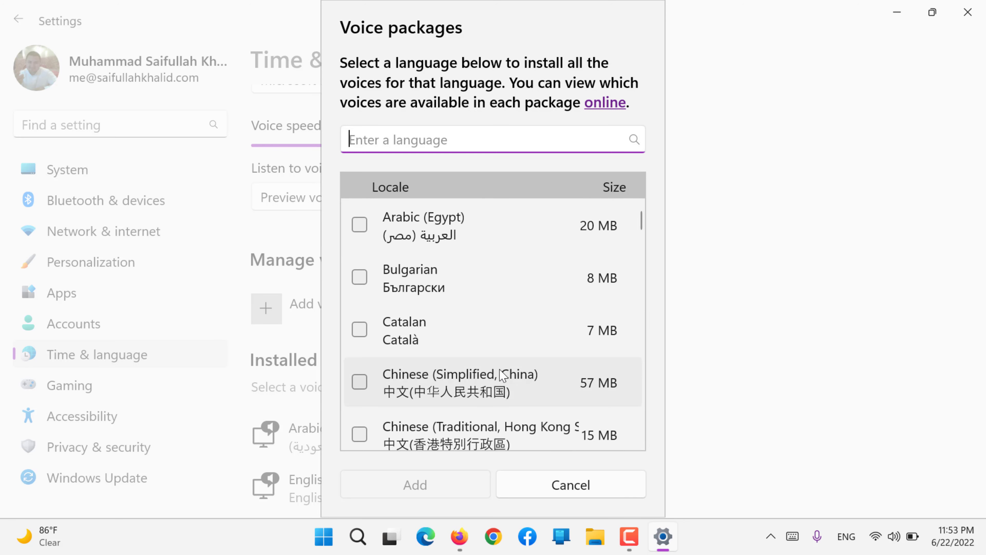
pyautogui.scroll(-10, 503, 376)
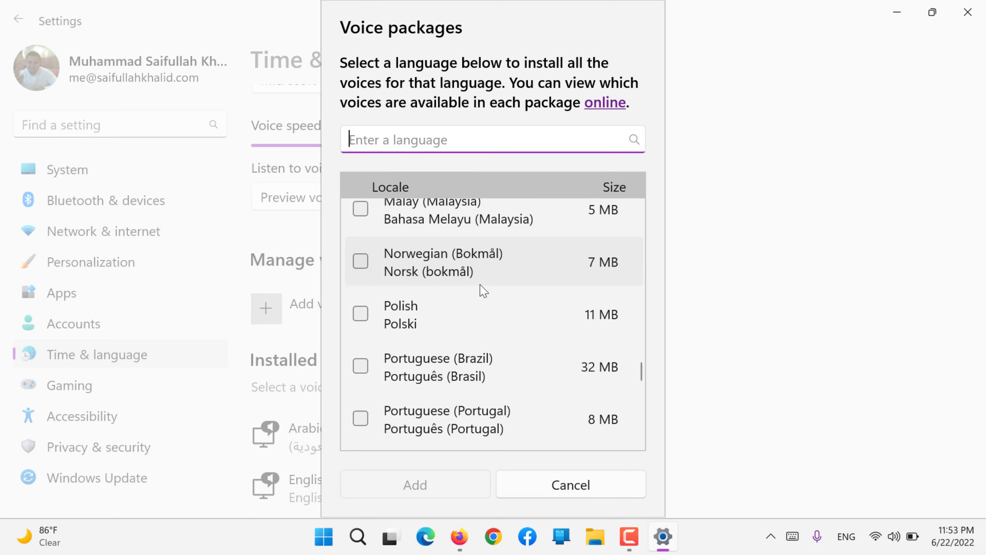
pyautogui.scroll(-10, 481, 289)
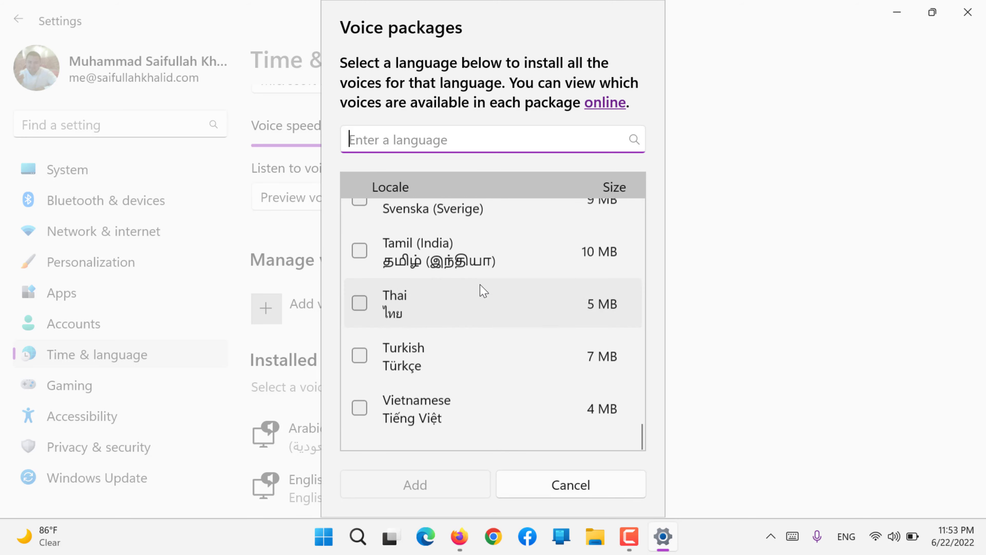
pyautogui.click(586, 487)
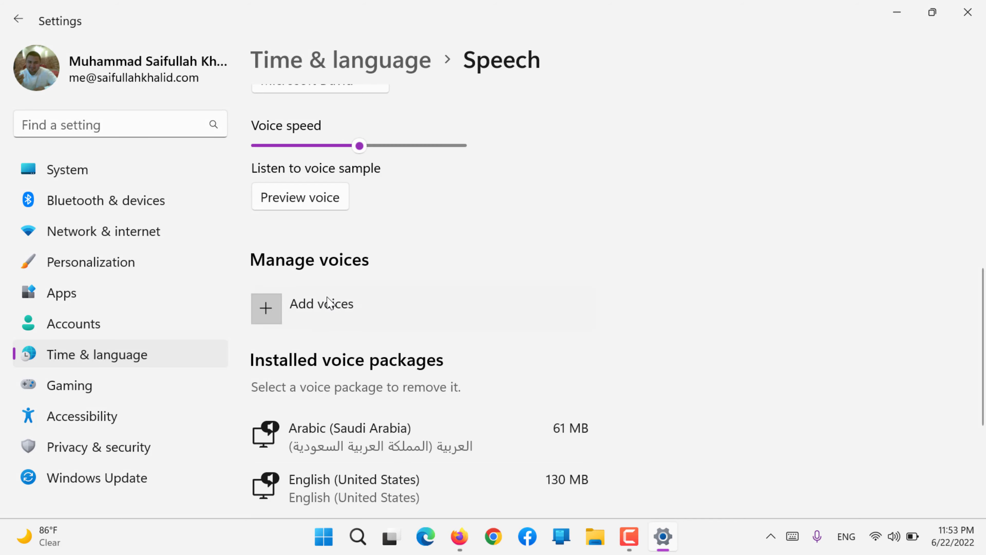
# Step: Add the Arabic (Egypt) voice package
pyautogui.click(328, 303)
pyautogui.click(359, 224)
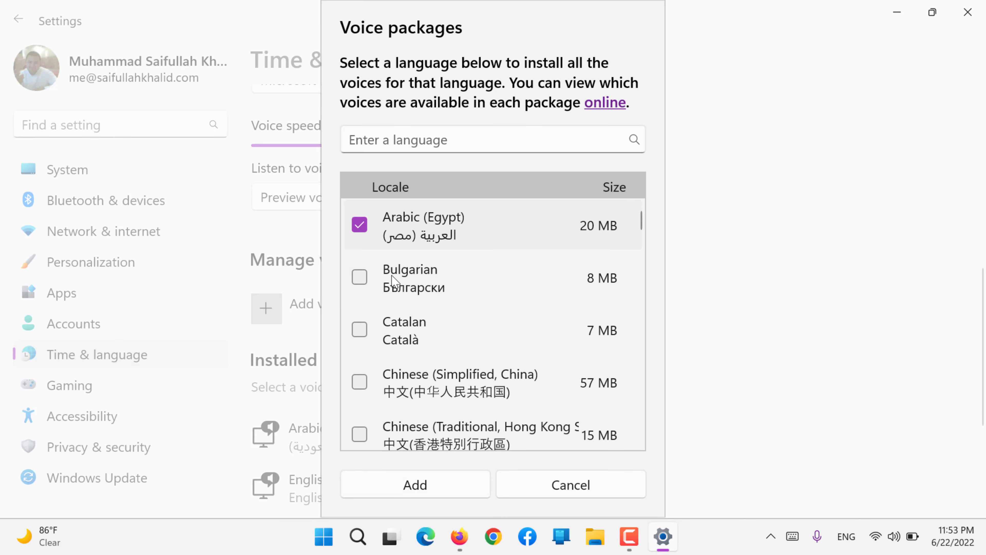
pyautogui.click(416, 487)
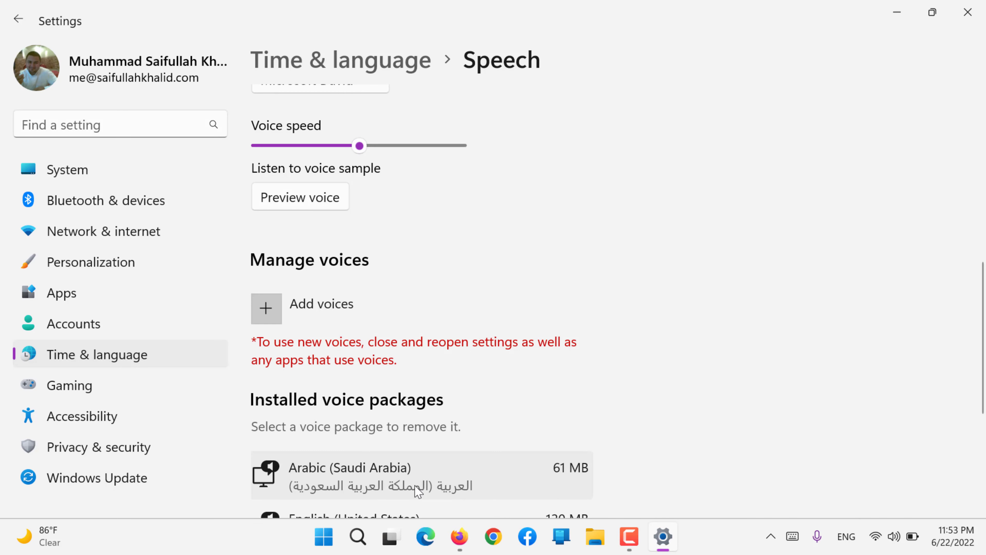
# Step: Review the installed voice packages, view the online speech recognition privacy settings and return to the Time & language overview
pyautogui.scroll(-5, 418, 492)
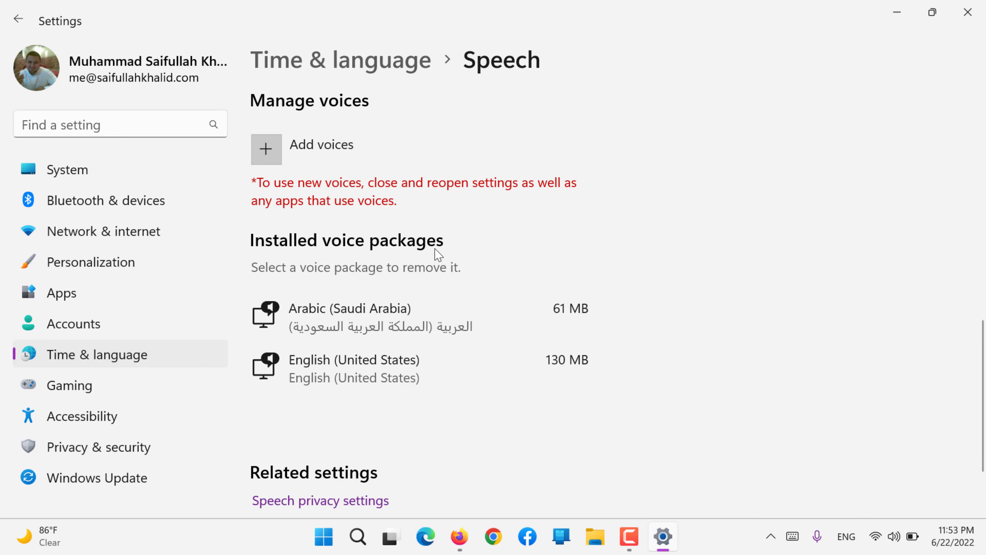
pyautogui.scroll(-2, 437, 254)
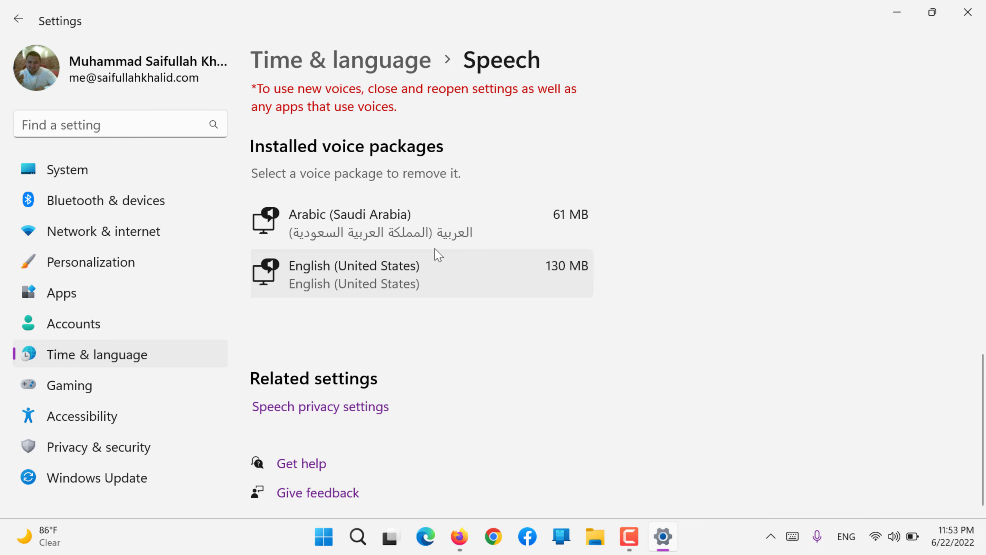
pyautogui.scroll(3, 437, 254)
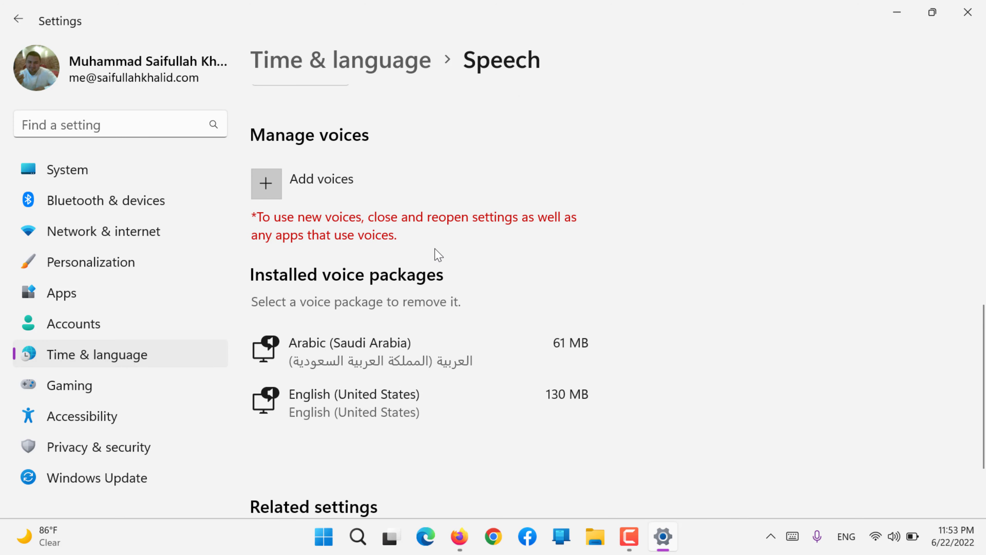
pyautogui.scroll(-4, 438, 255)
pyautogui.scroll(1, 438, 255)
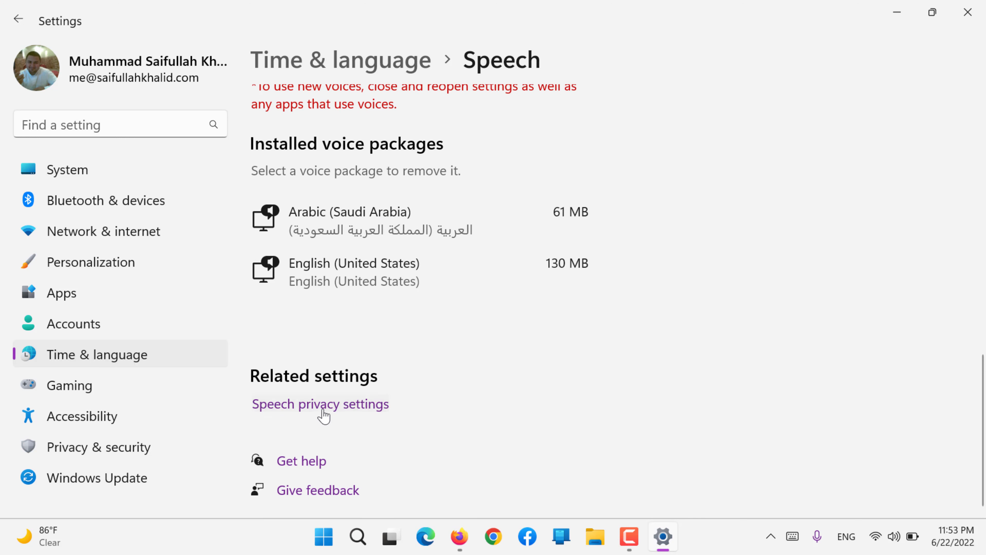
pyautogui.click(348, 404)
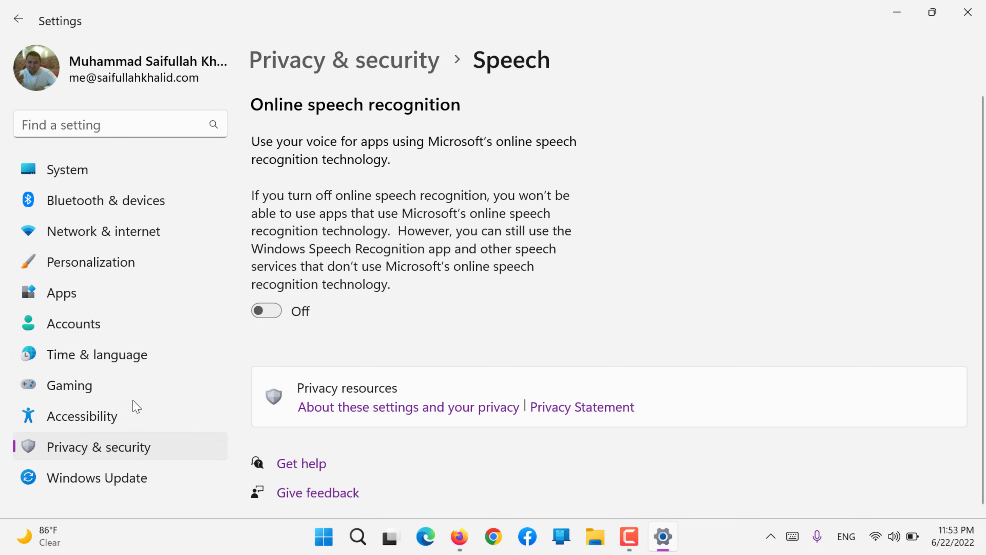
pyautogui.click(103, 369)
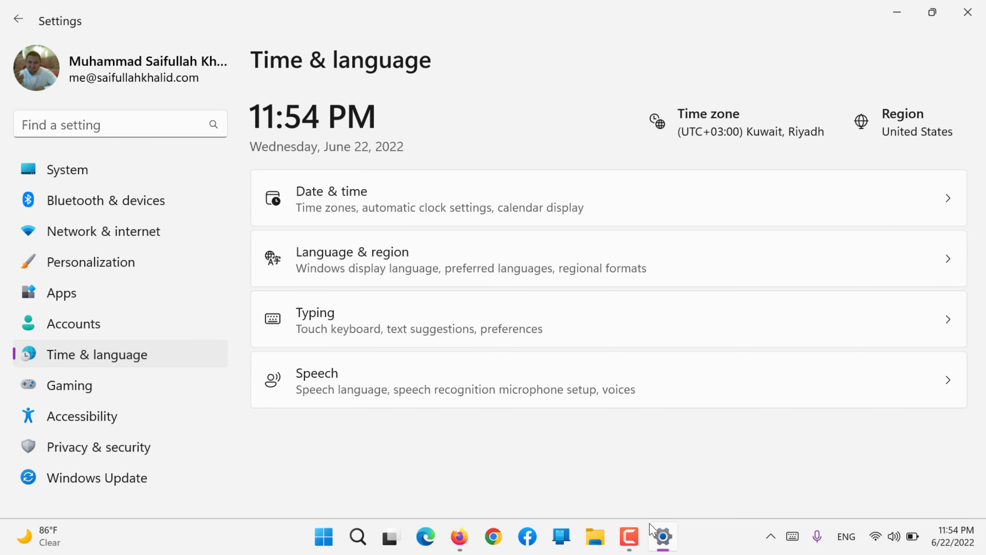
pyautogui.click(629, 536)
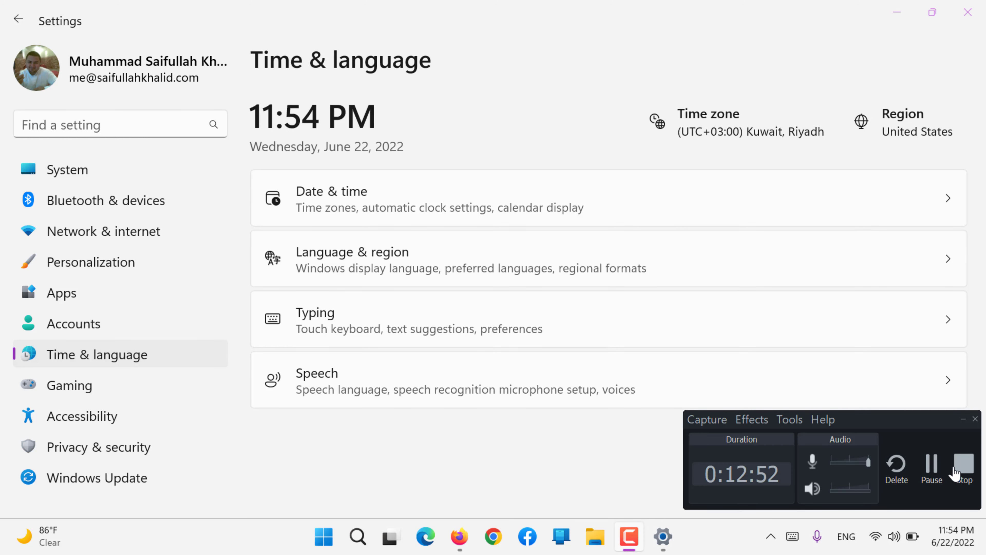
pyautogui.click(955, 472)
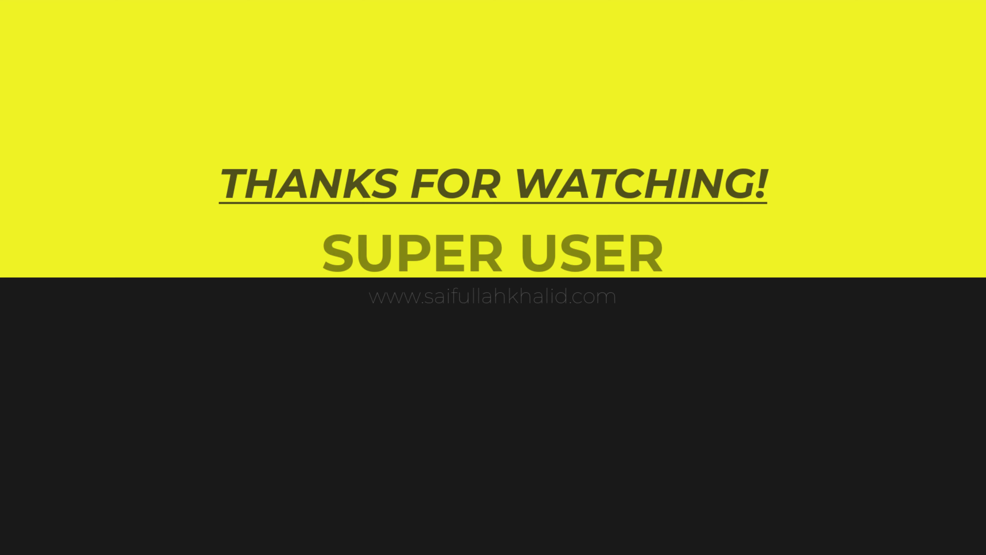